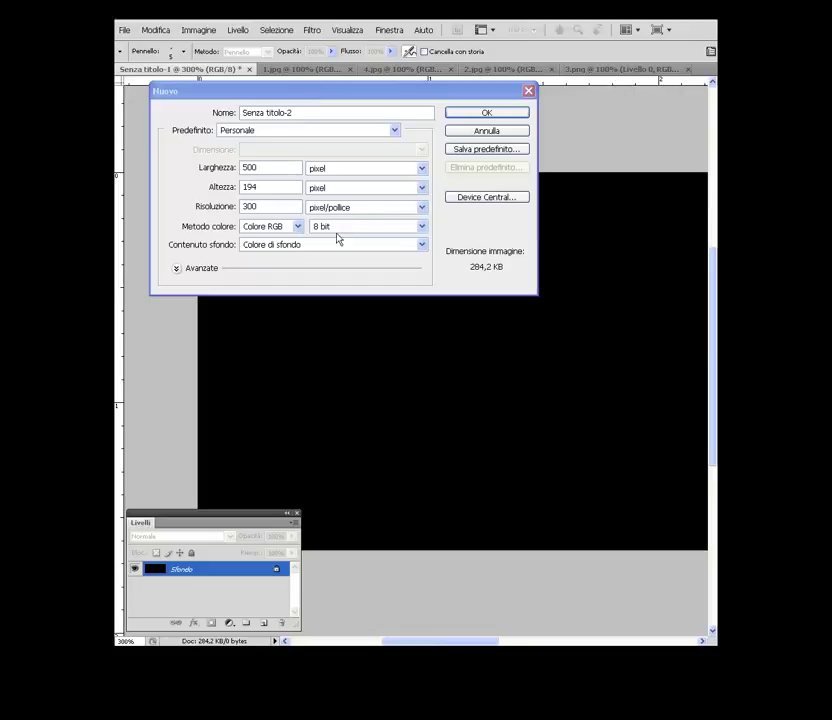
Step: Cancel the Nuovo dialog, zoom out on the black canvas, and switch to the 4.jpg nebula image
left_click(487, 130)
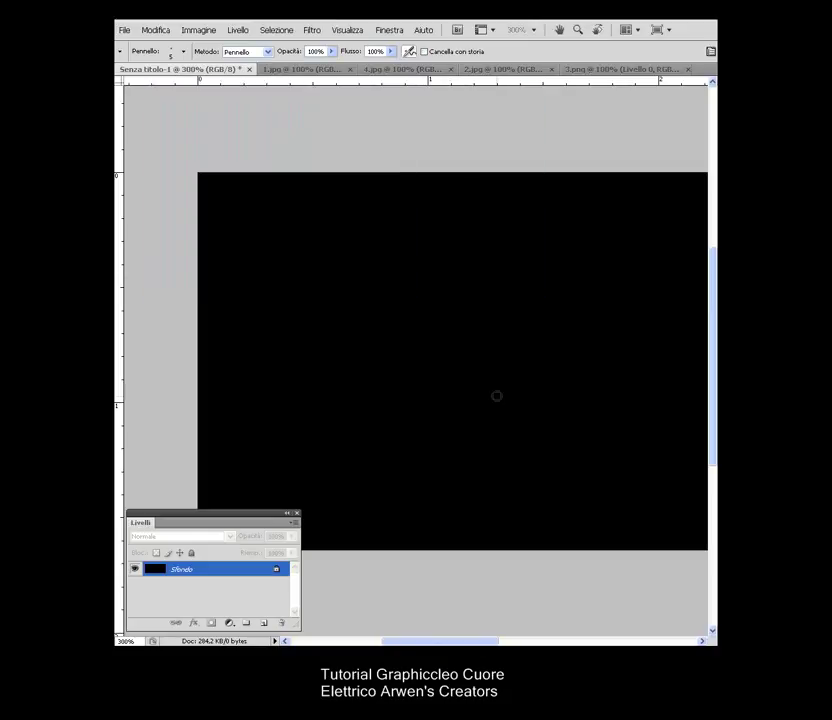
key("ctrl+minus")
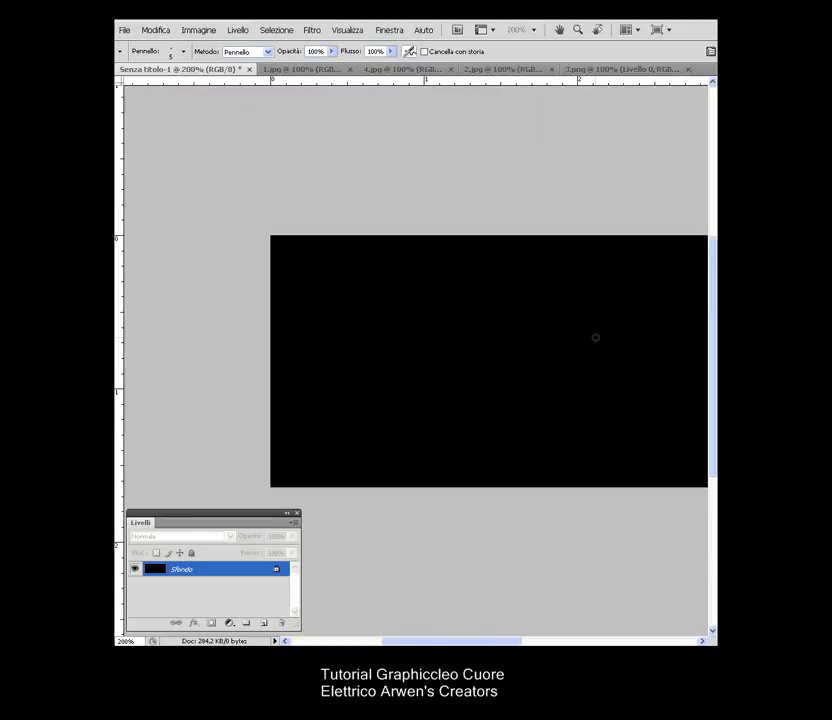
left_click_drag(409, 643, 442, 642)
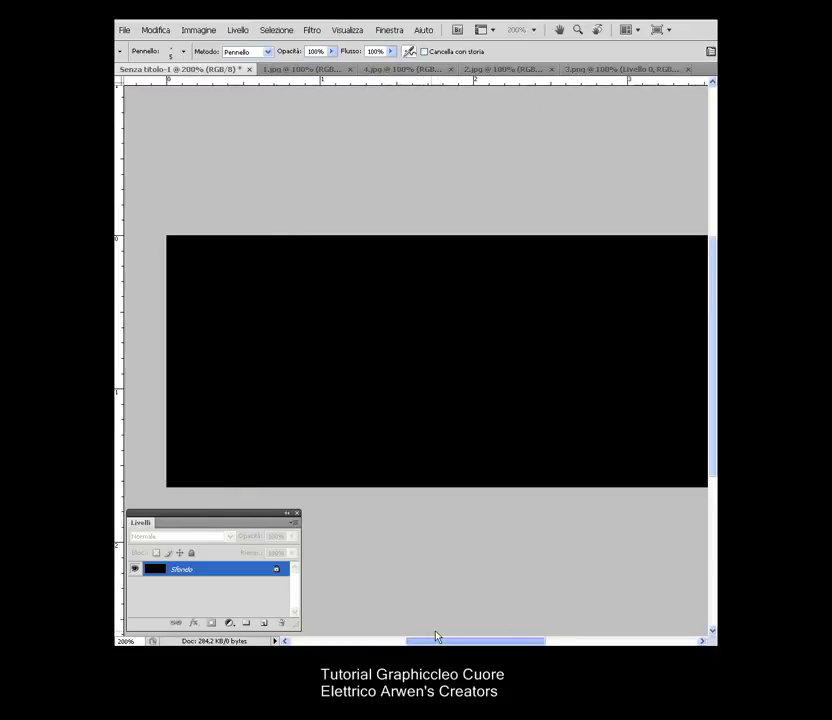
left_click(400, 69)
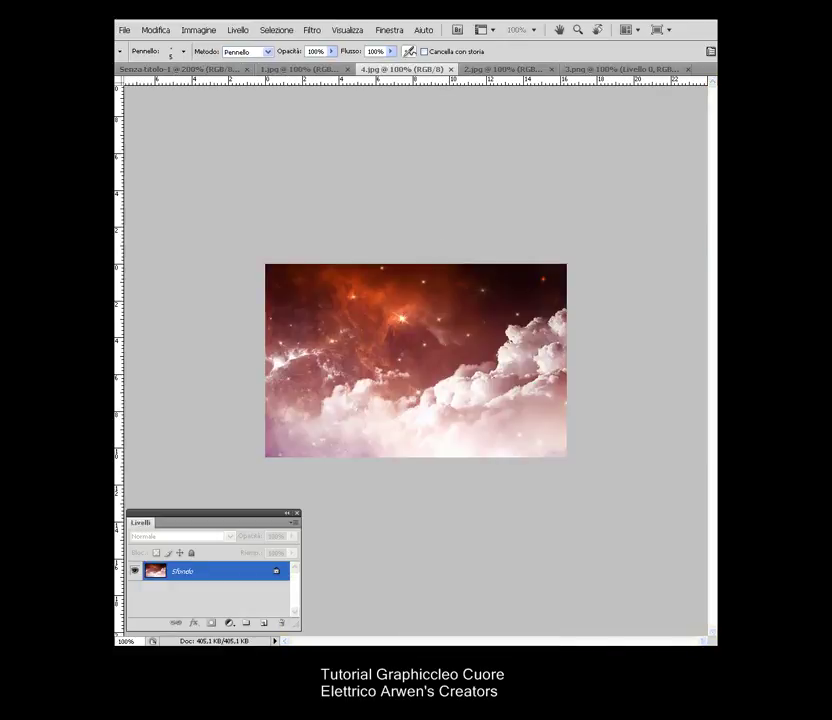
Step: Drag the nebula into the banner, stretch it across the black strip, nudge it down, and apply
key("v")
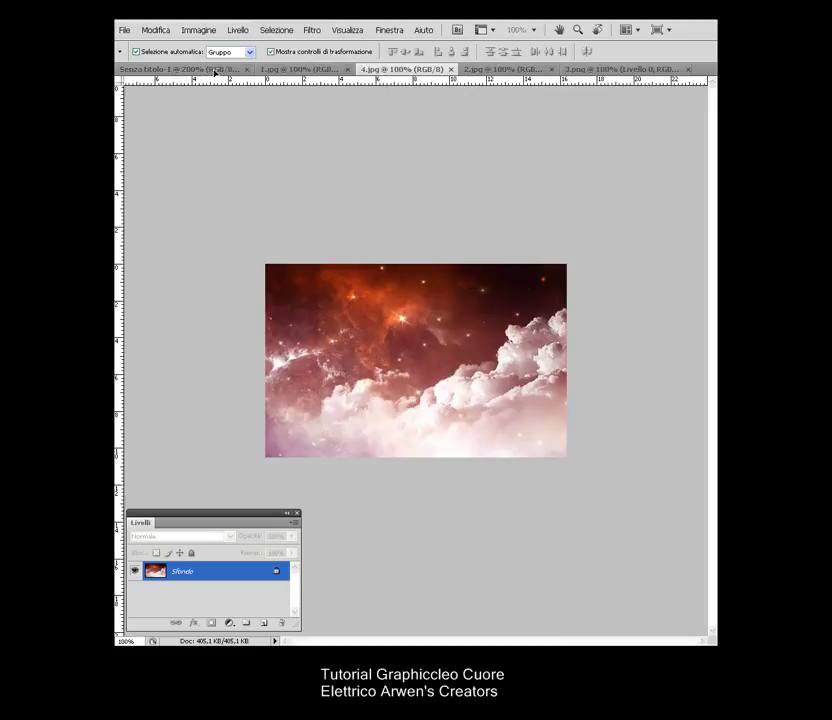
mouse_move(213, 72)
left_mouse_down()
mouse_move(370, 336)
mouse_move(343, 336)
mouse_move(329, 303)
left_mouse_up()
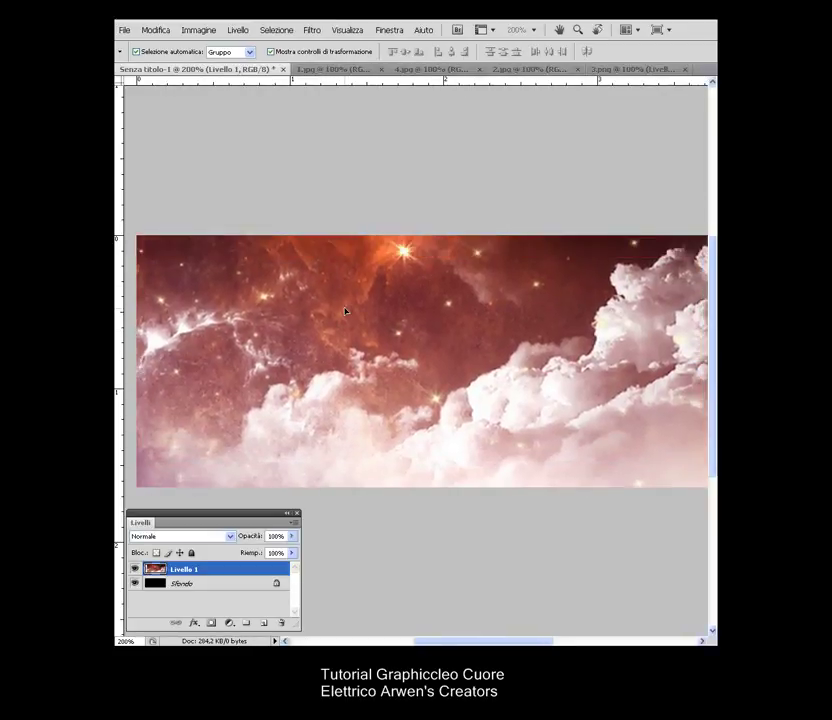
key("ctrl+minus")
left_click_drag(553, 352, 577, 349)
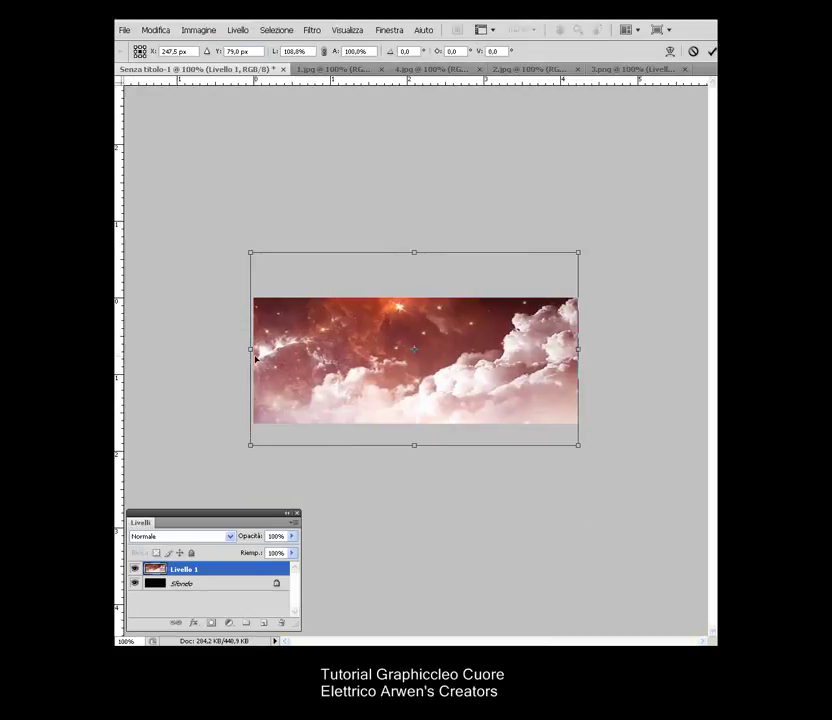
left_click_drag(252, 349, 255, 348)
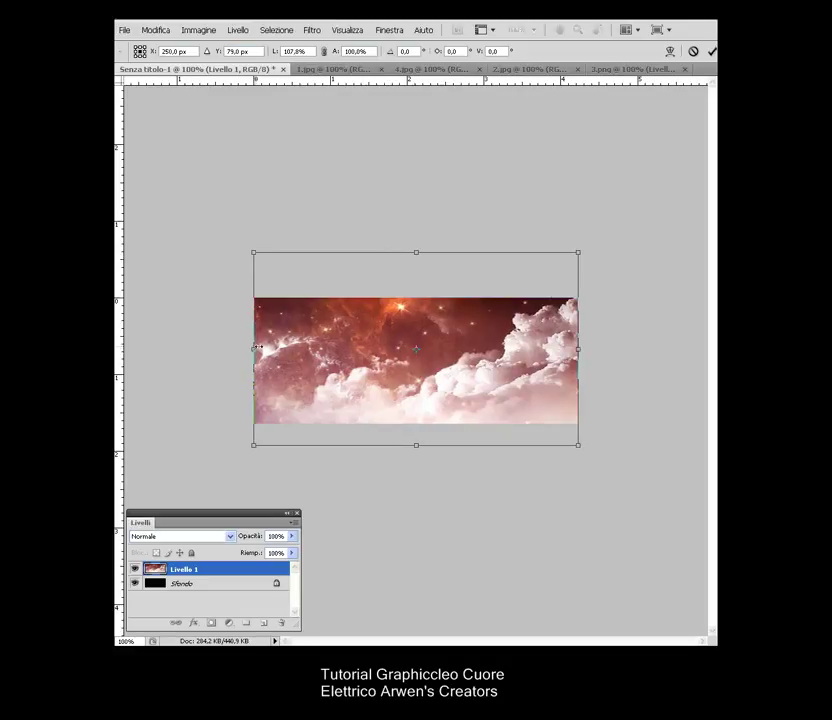
key("Down")
key("Down")
key("Down")
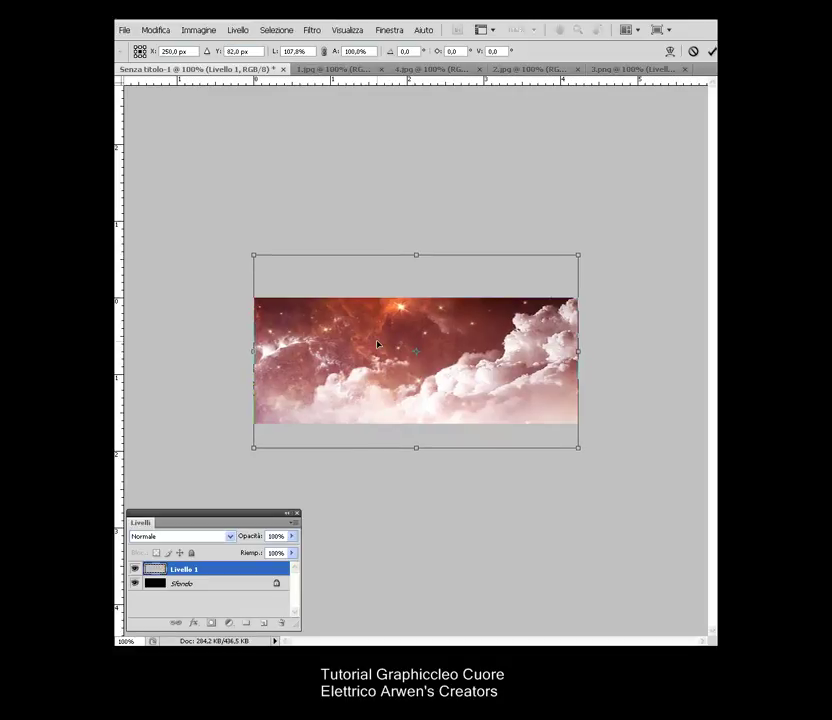
key("Down")
key("Down")
key("Down")
key("Down")
key("Down")
key("Down")
key("Down")
key("Down")
key("Down")
key("Down")
key("Down")
key("Down")
key("Down")
key("Down")
key("Down")
key("Down")
key("Down")
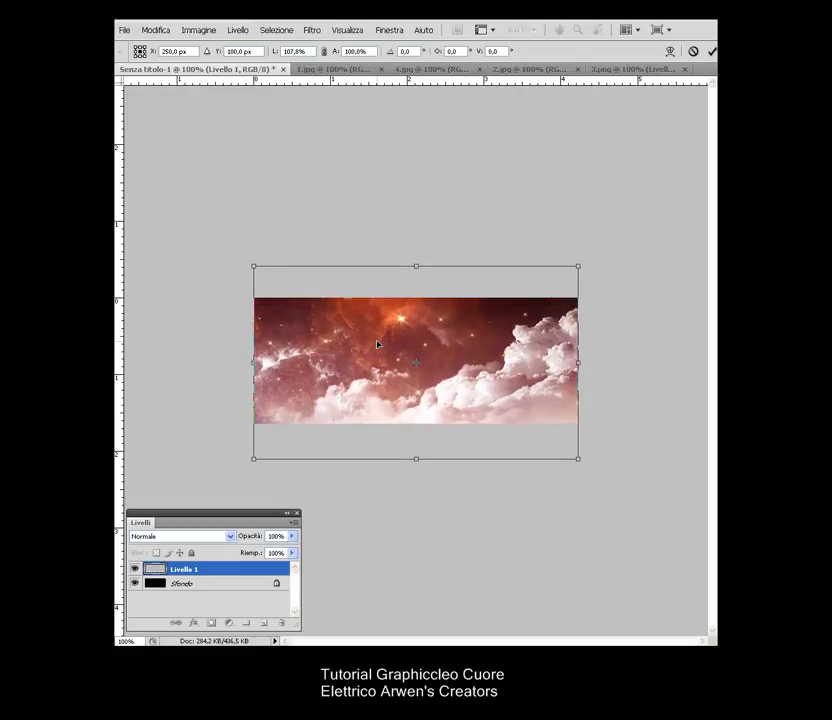
key("Down")
key("Down")
key("Down")
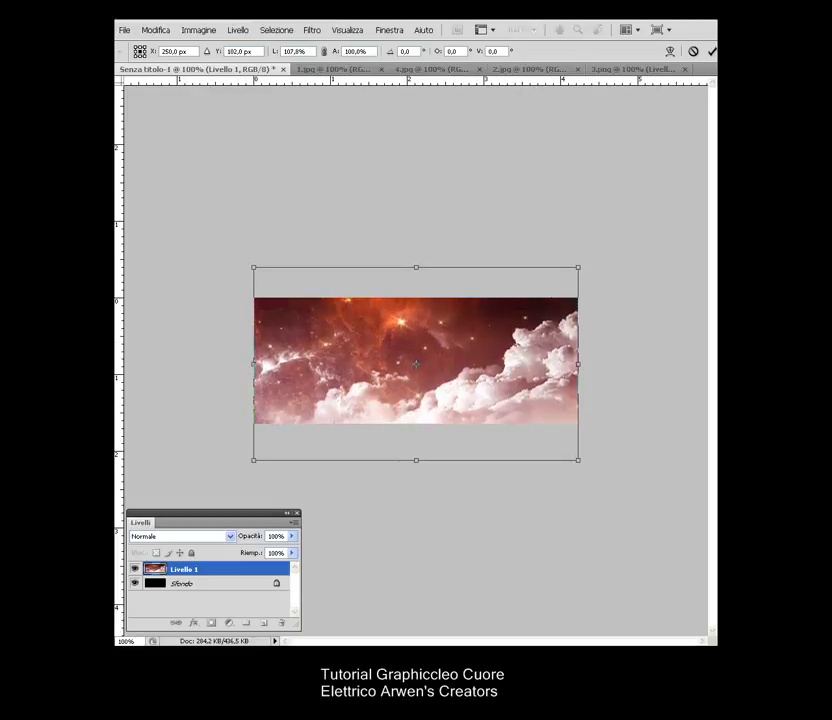
key("v")
left_click(492, 275)
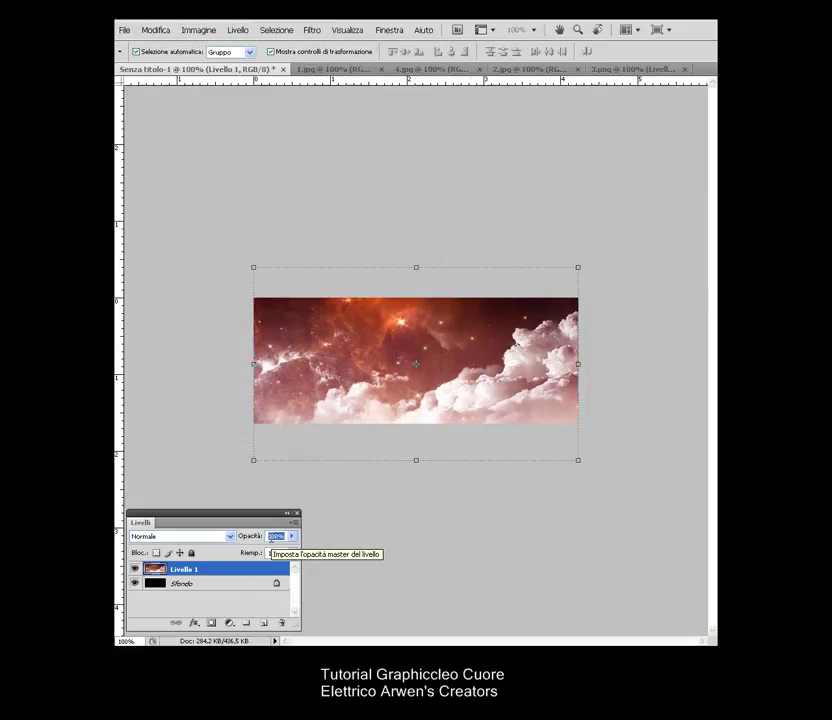
Step: Lower the nebula layer Livello 1 to 81% opacity
type("8")
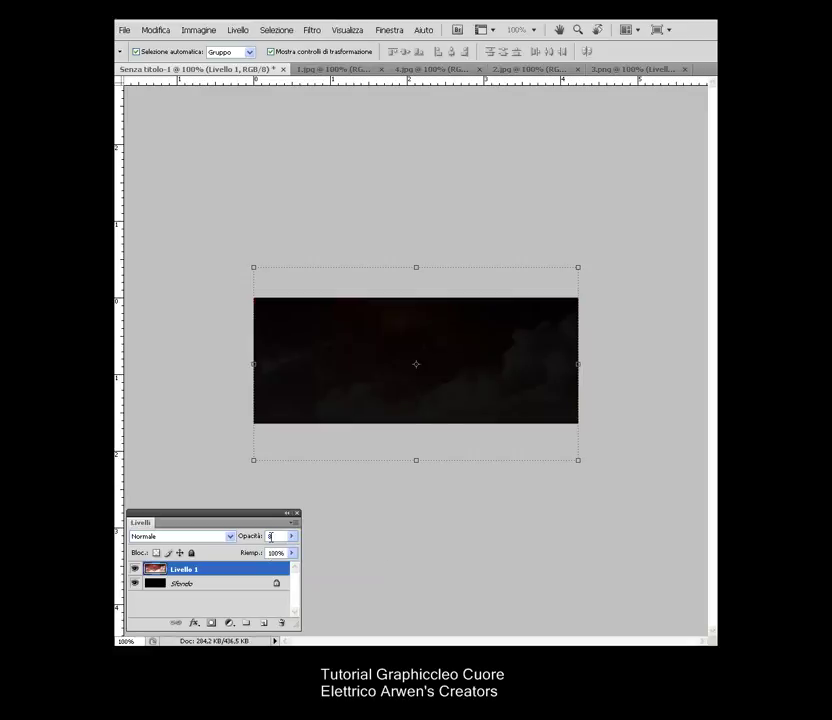
type("0")
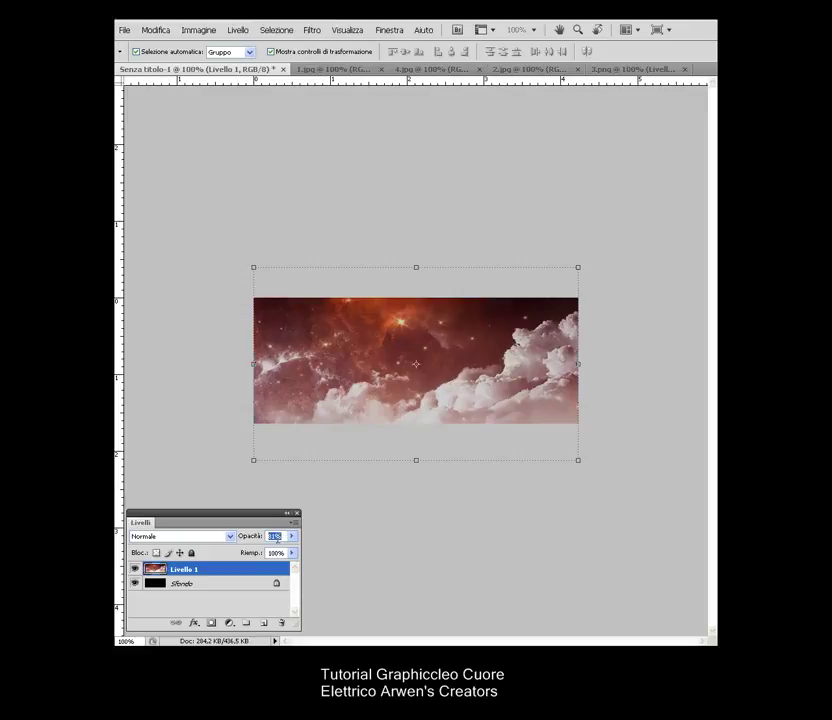
left_click(344, 542)
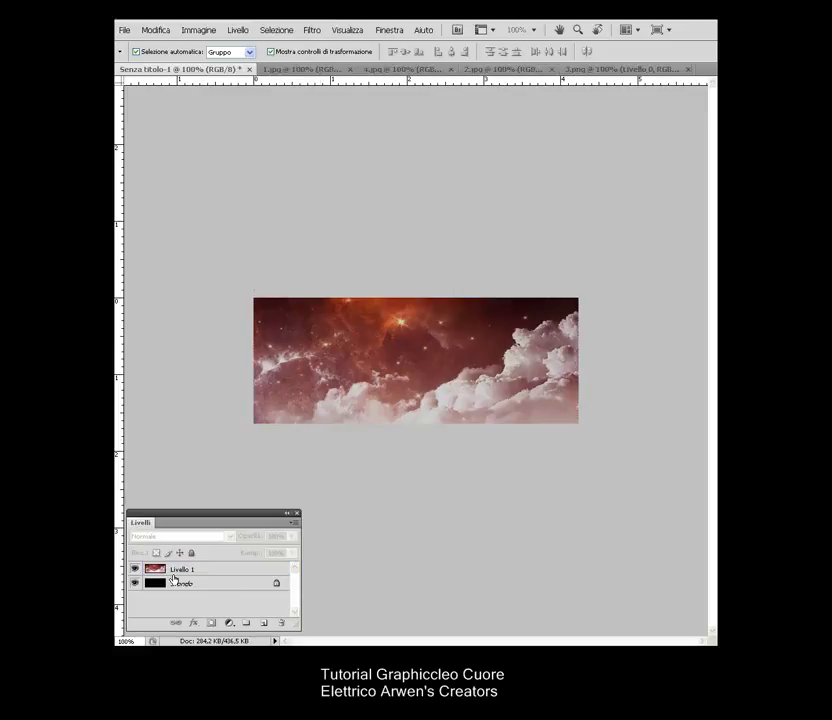
left_click(172, 572)
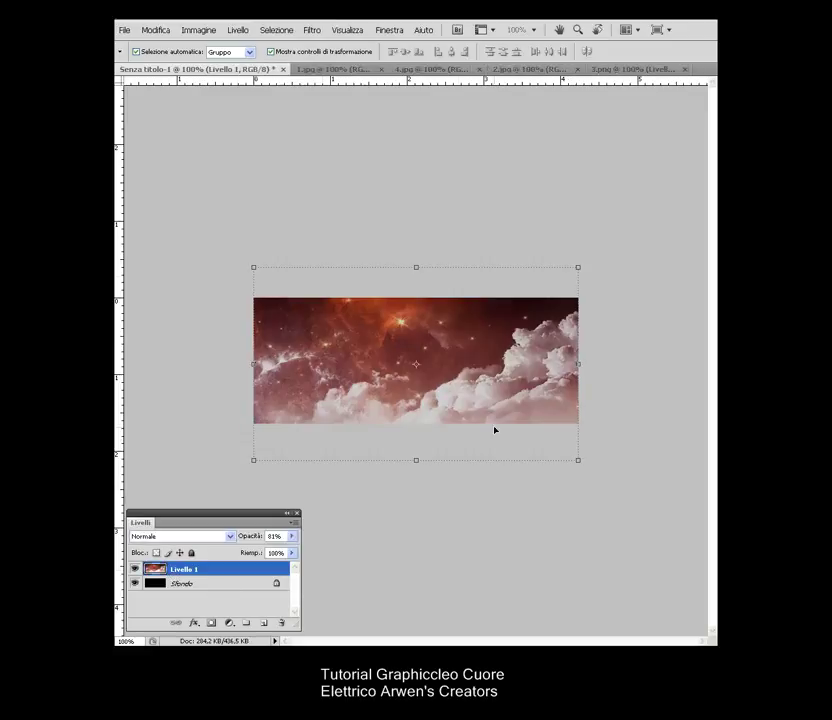
left_click(347, 70)
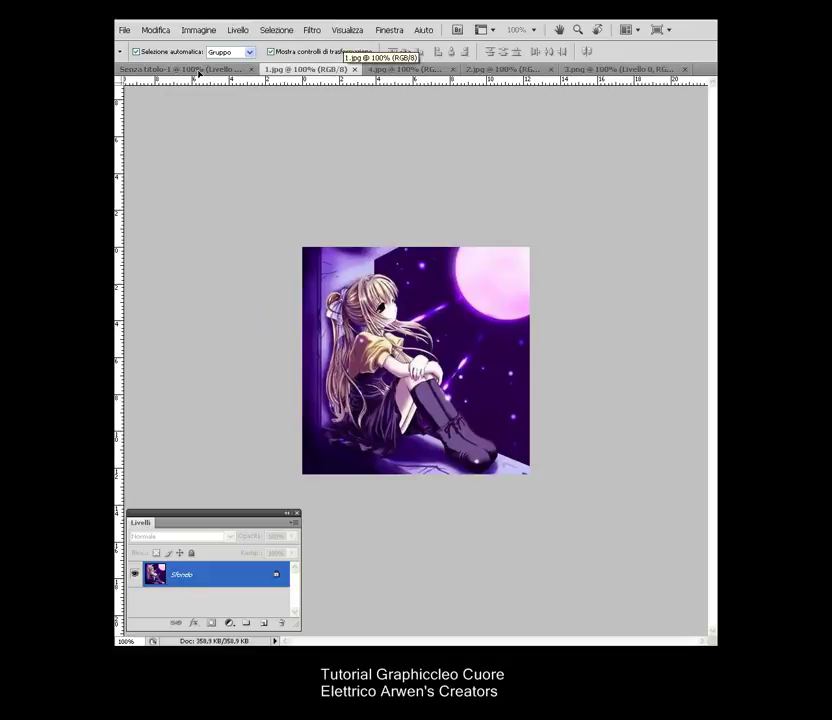
Step: Drag the anime girl into the banner, scale it down to 57.7%, and place it at the left edge
mouse_move(198, 73)
left_mouse_down()
mouse_move(361, 378)
mouse_move(290, 353)
left_mouse_up()
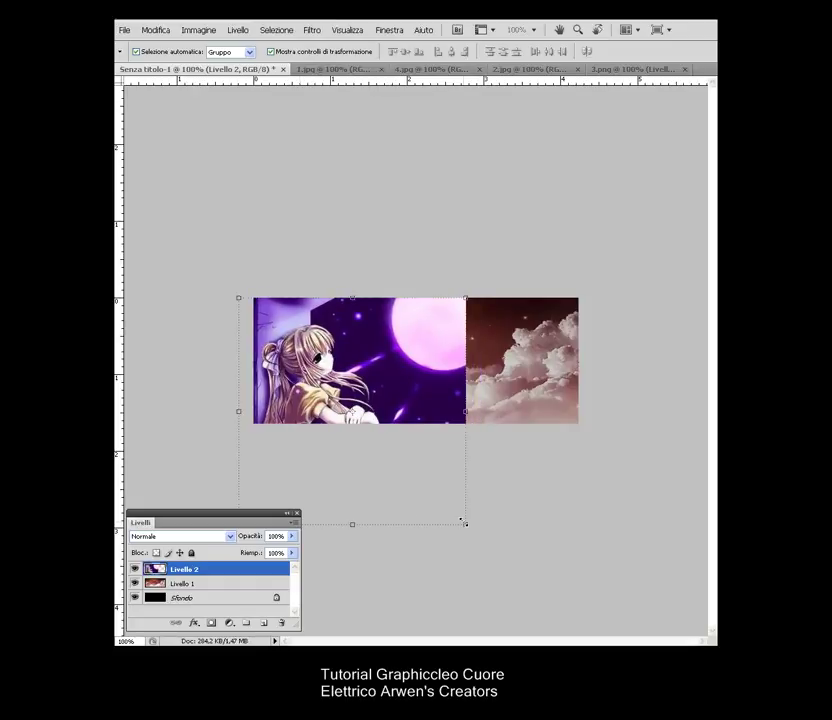
left_click_drag(461, 519, 372, 421)
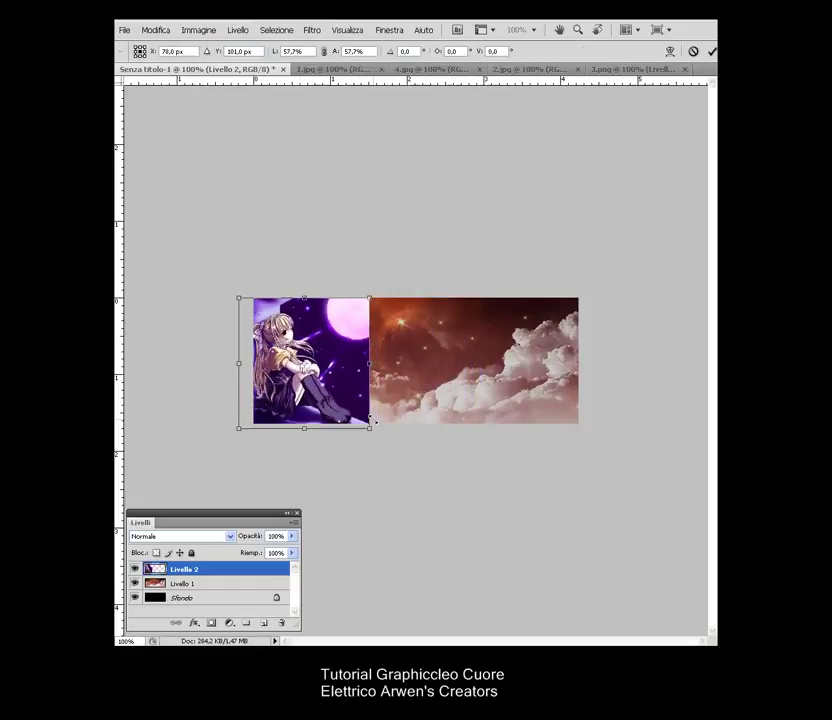
left_click_drag(334, 426, 338, 426)
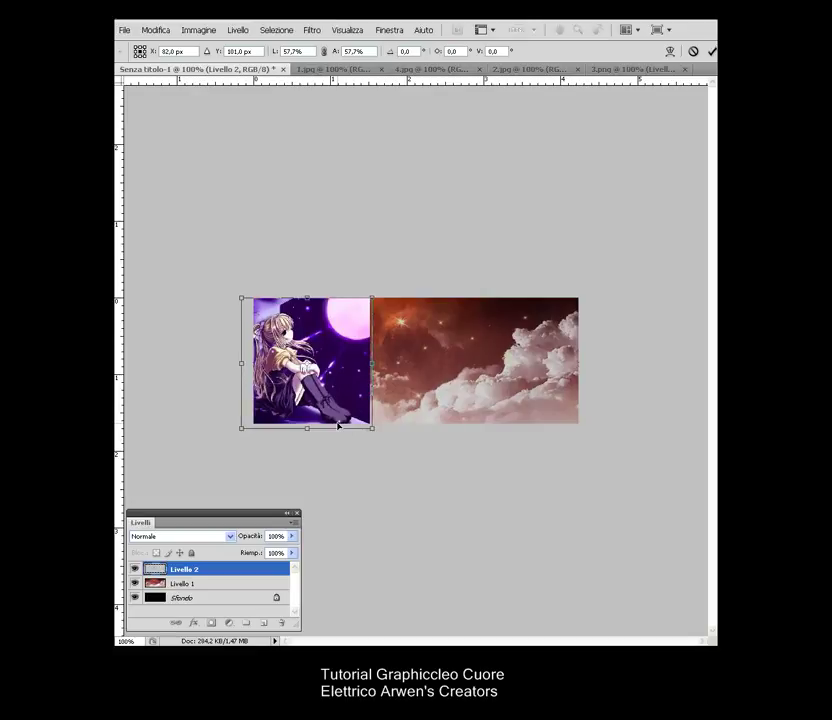
key("Right")
key("Right")
key("Right")
key("Right")
key("Right")
key("Right")
key("Right")
key("Right")
key("Right")
key("Up")
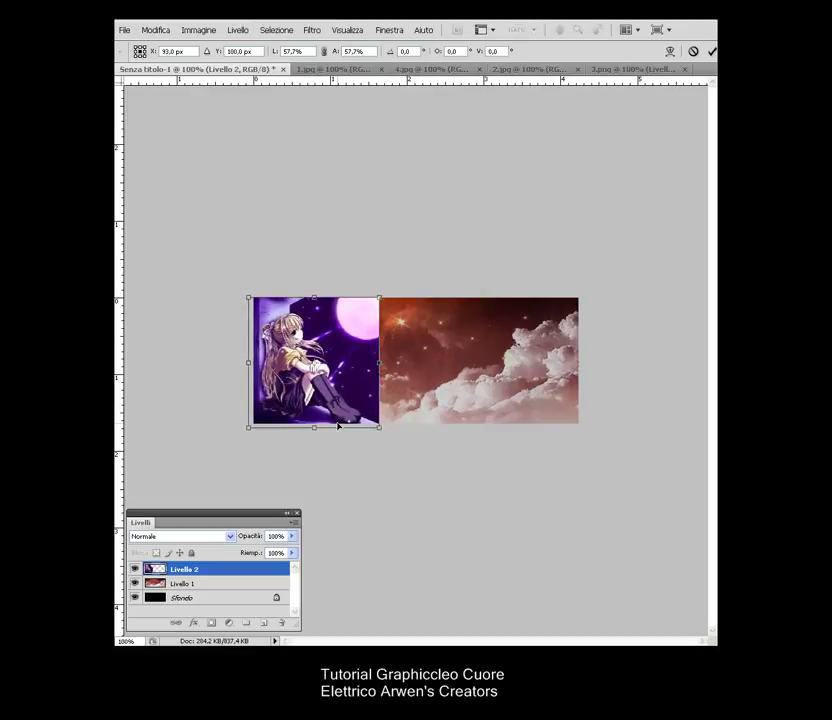
key("Up")
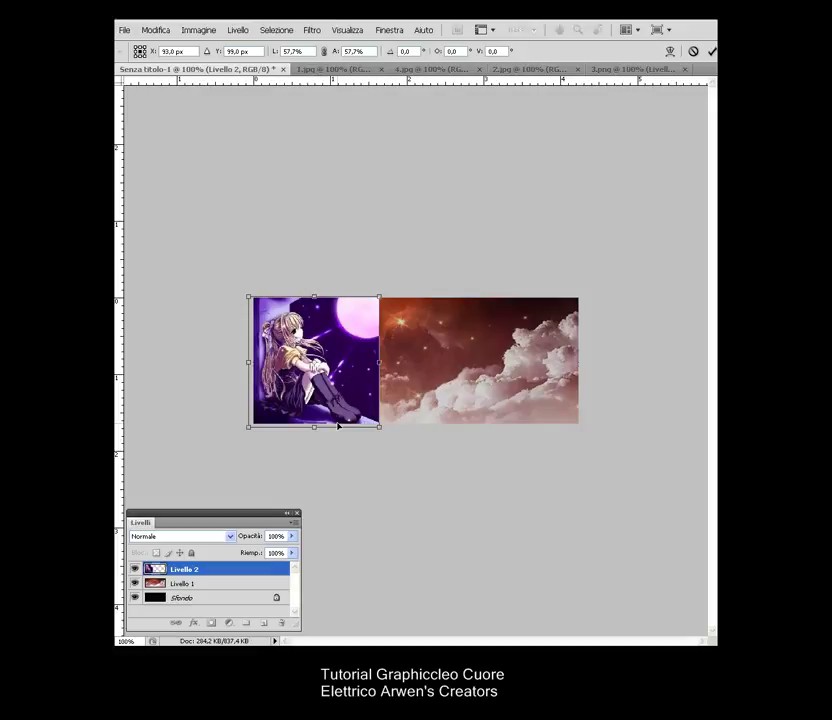
key("v")
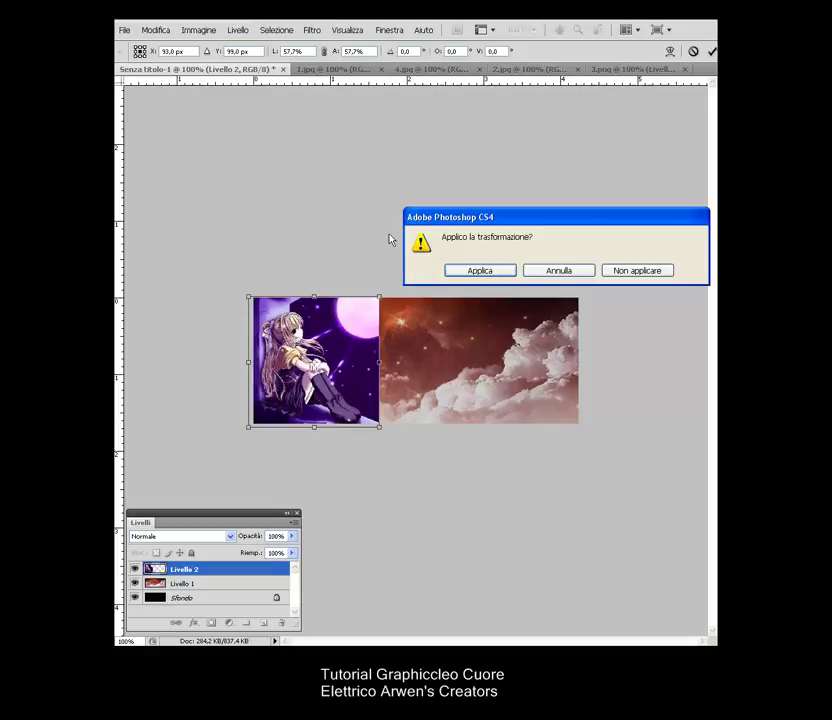
left_click(464, 270)
Step: Crop the image to the banner area to remove overhanging parts
key("c")
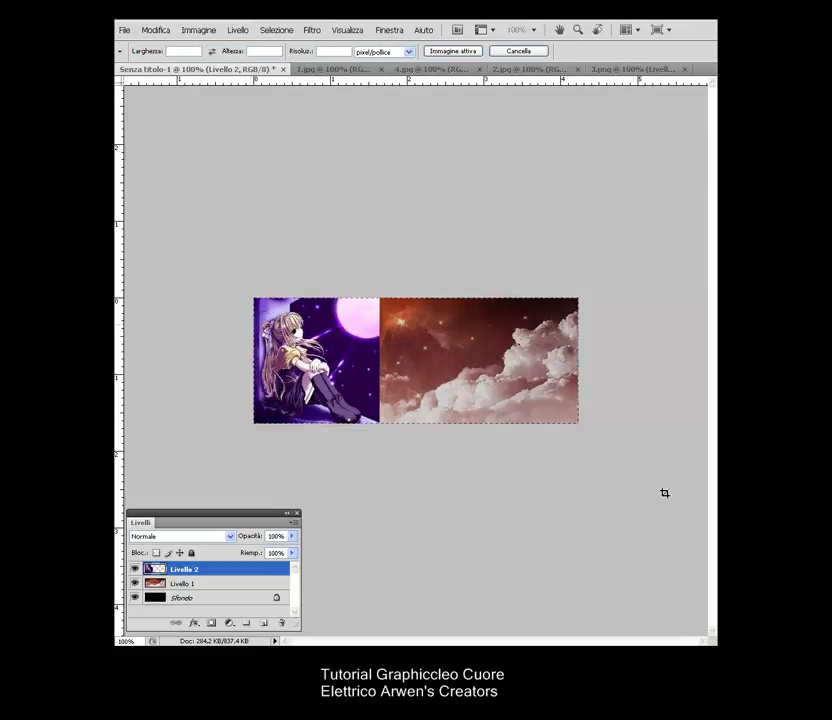
left_click_drag(663, 492, 245, 290)
key("v")
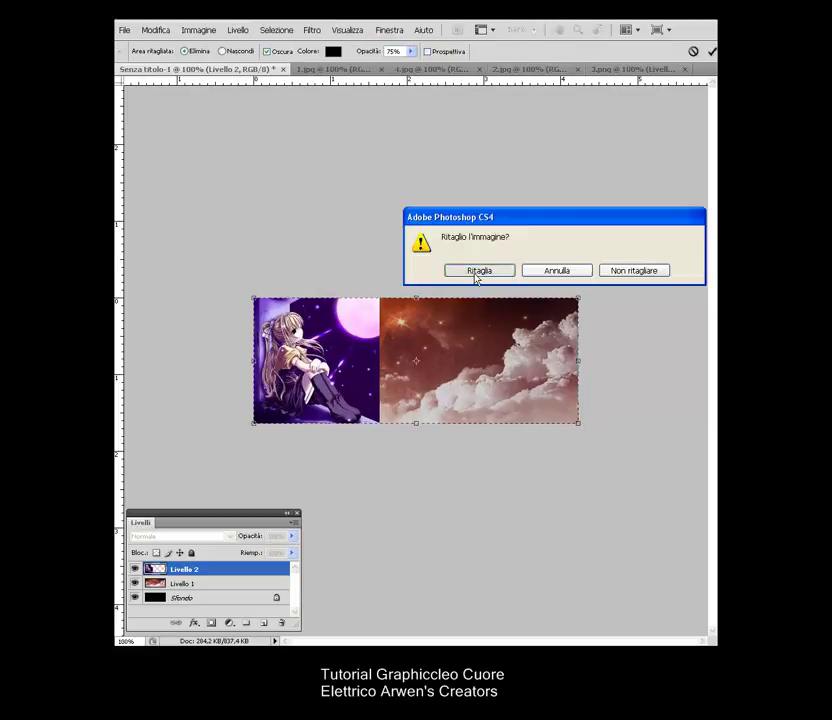
left_click(478, 272)
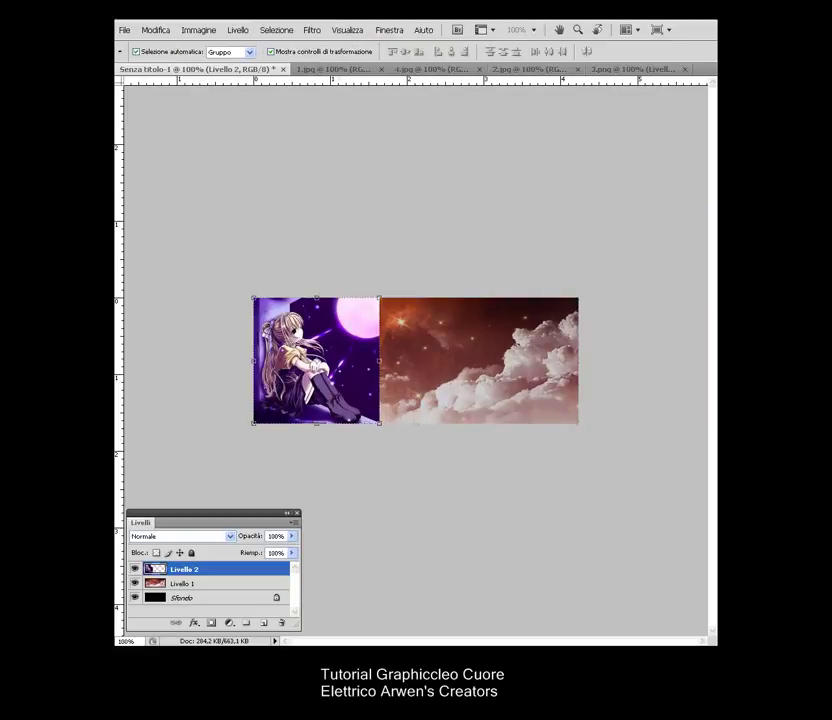
key("ctrl+plus")
key("ctrl+plus")
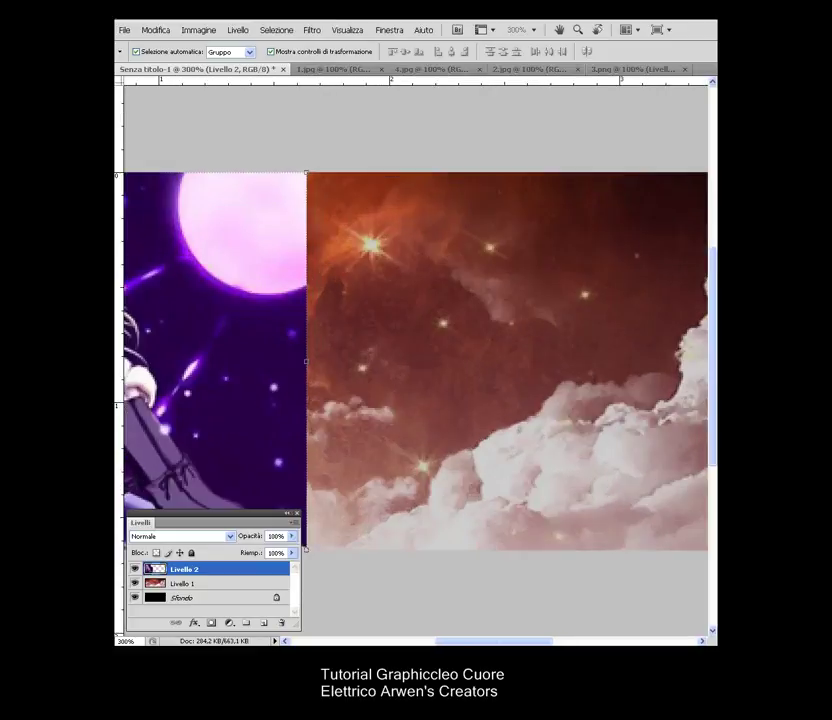
Step: Quick-select the purple night sky and moon behind the girl on Livello 2
left_click_drag(120, 111, 316, 130)
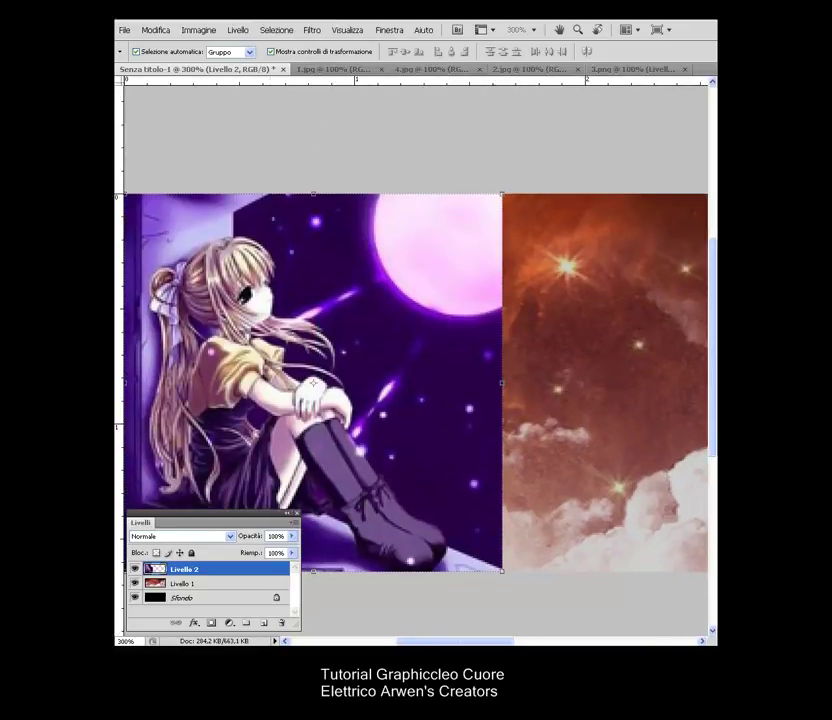
key("w")
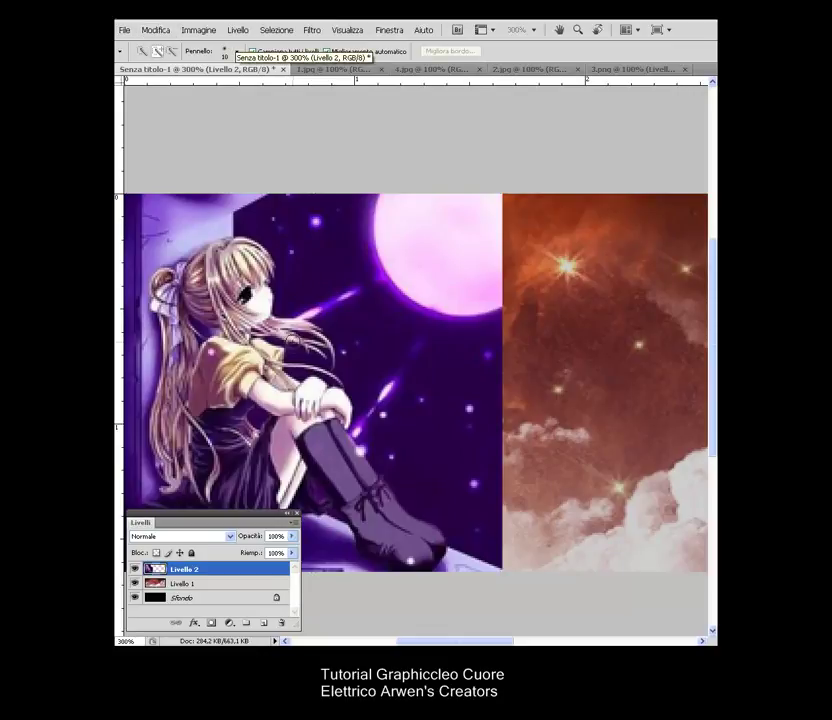
left_click(297, 352)
left_click_drag(266, 381, 311, 380)
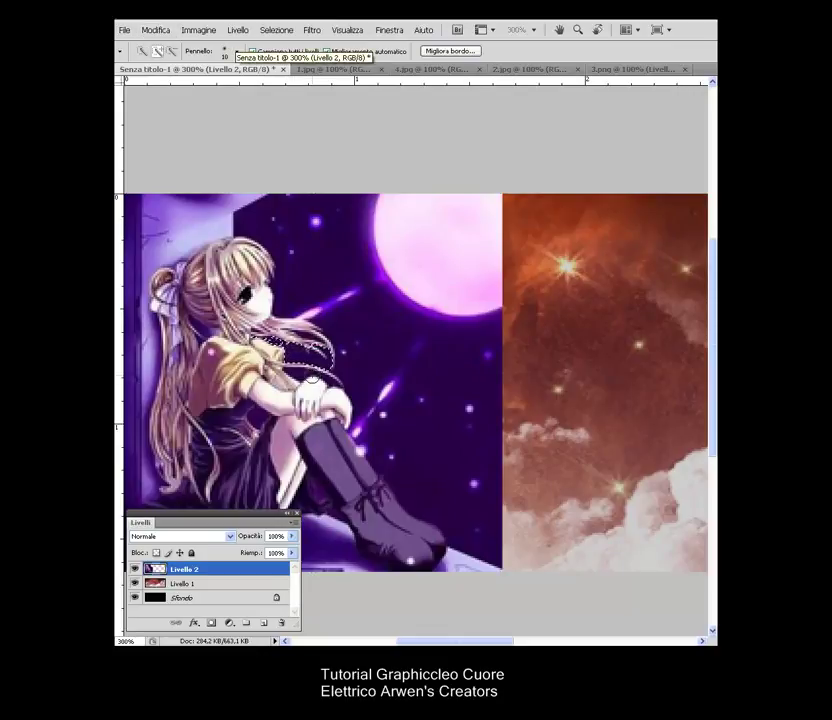
left_click(379, 313)
mouse_move(461, 353)
left_mouse_down()
mouse_move(373, 296)
mouse_move(330, 205)
left_mouse_up()
left_click(515, 205)
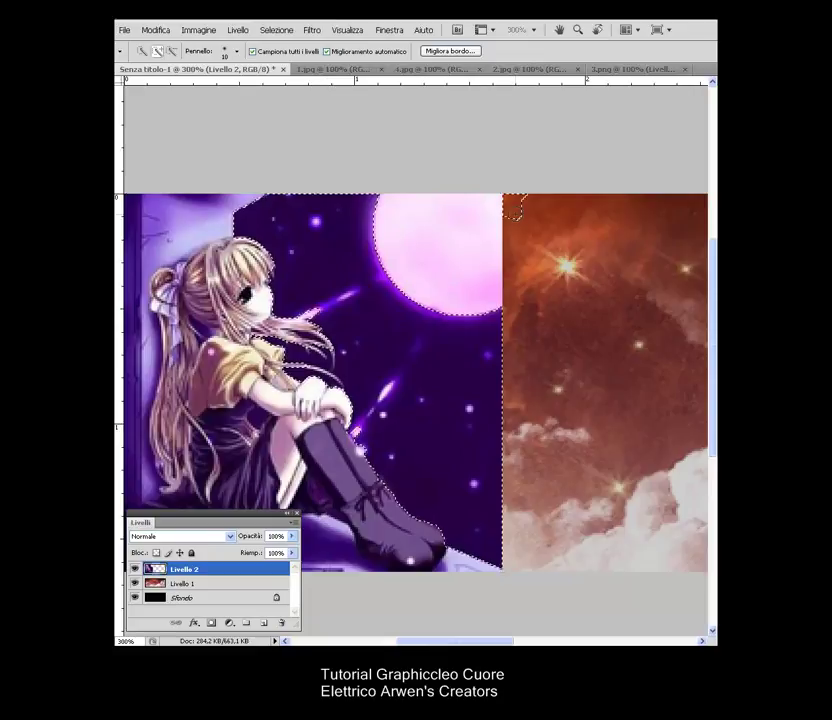
left_click_drag(518, 262, 520, 197)
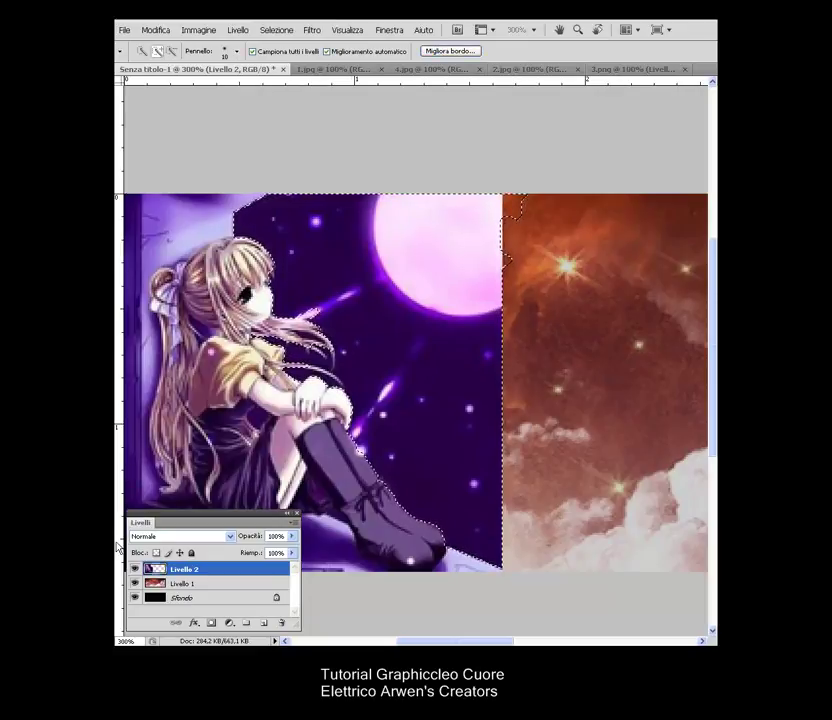
Step: Delete the selected sky and moon, then deselect
key("v")
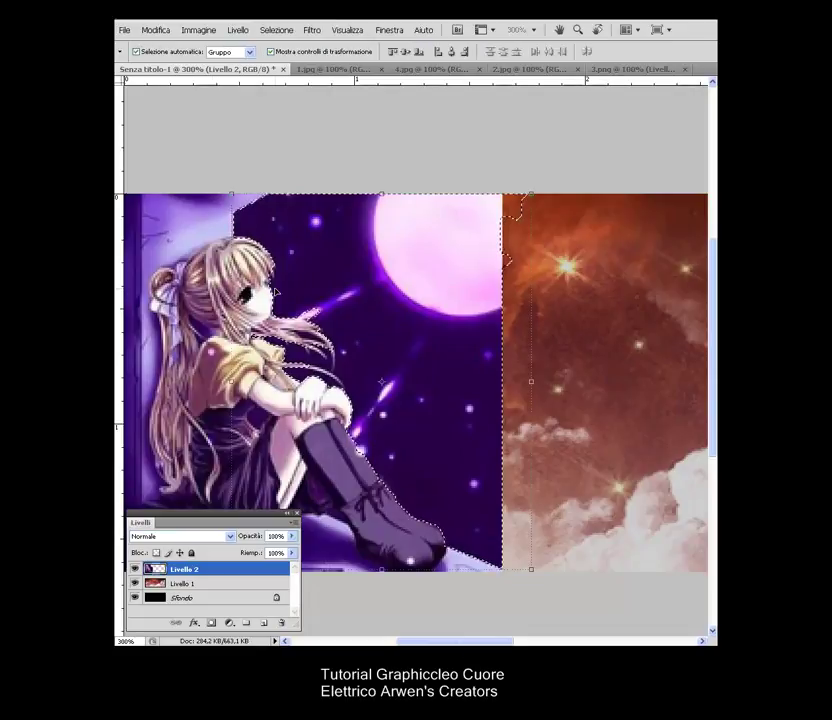
key("Delete")
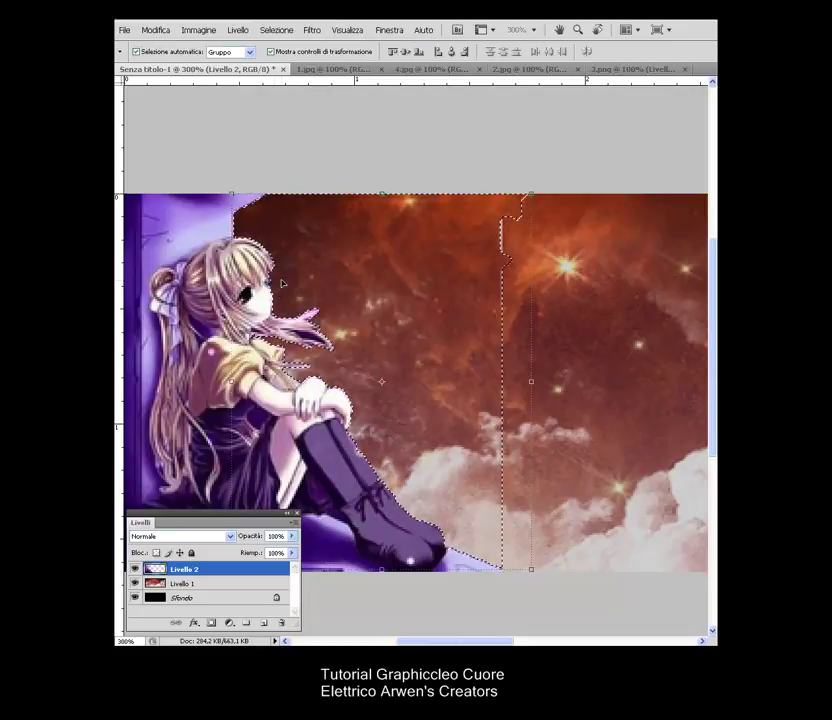
left_click(278, 30)
left_click(295, 56)
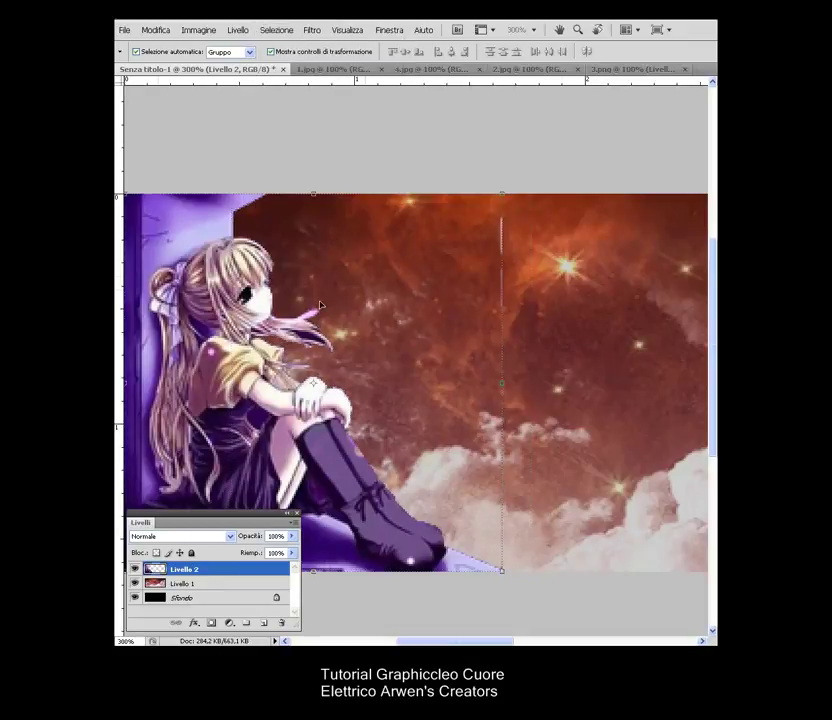
Step: Set the Eraser to a smaller 5 px brush
key("e")
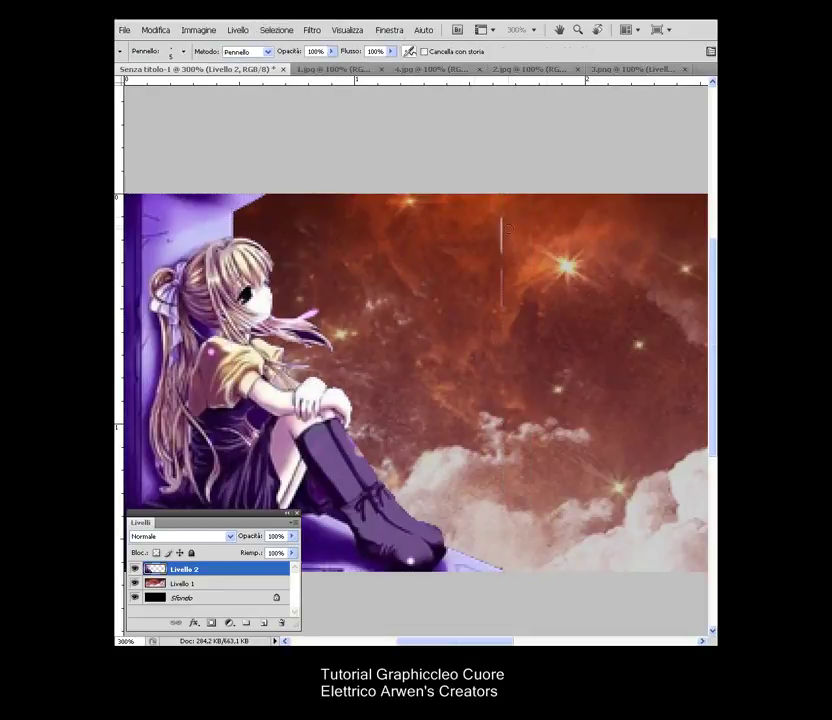
left_click(183, 52)
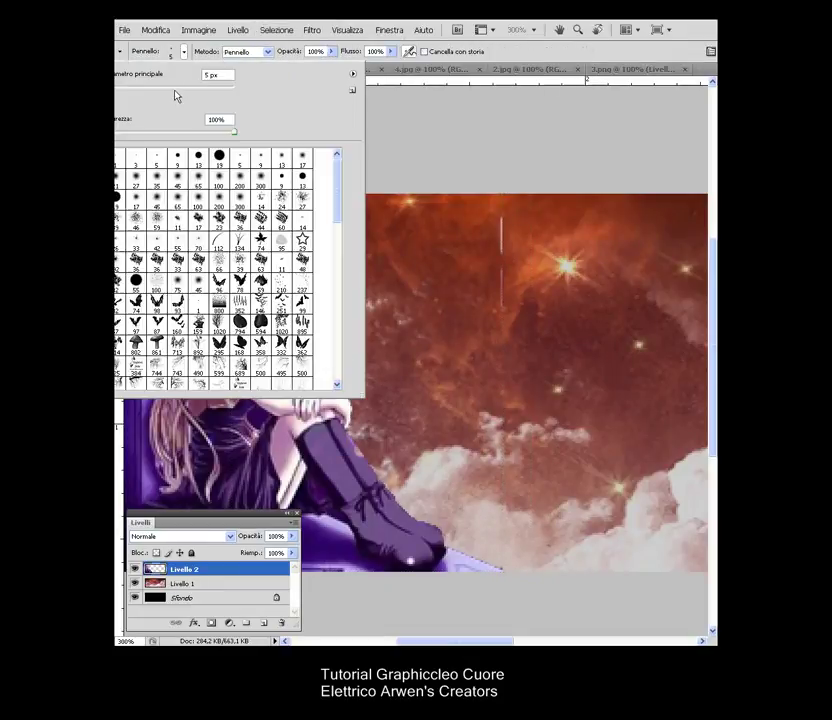
left_click(580, 275)
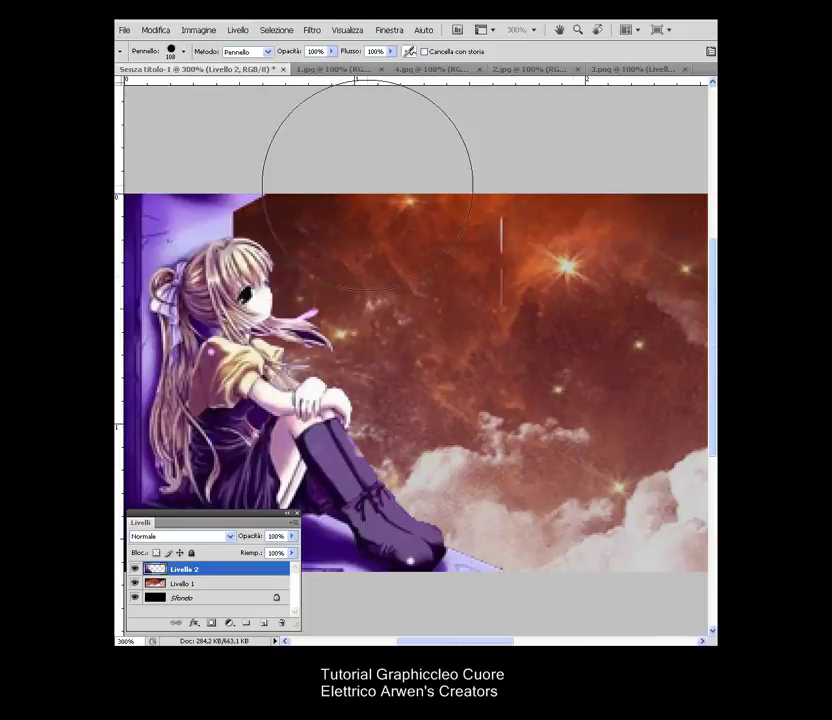
left_click(183, 52)
left_click_drag(173, 87, 141, 91)
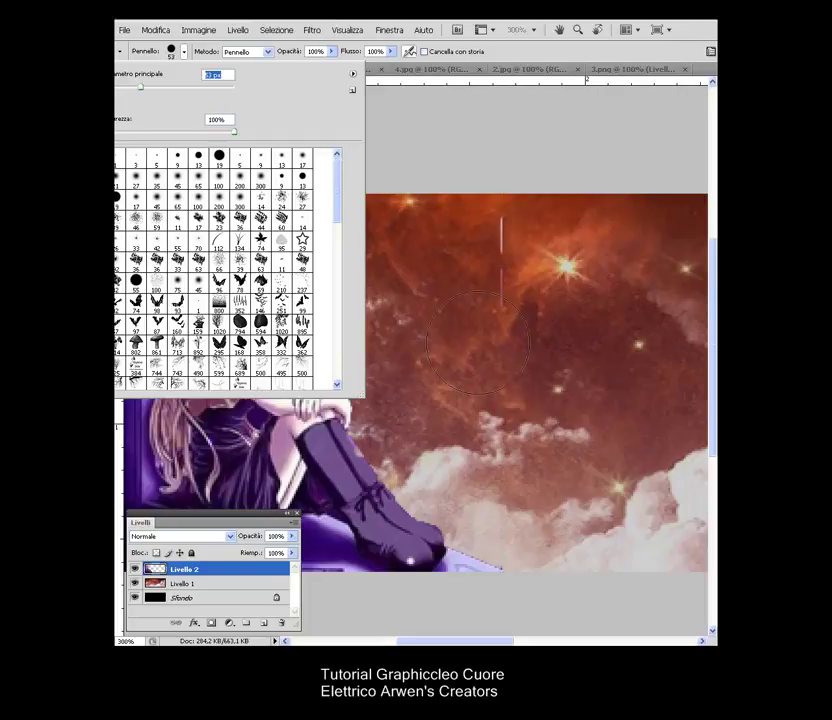
left_click(478, 342)
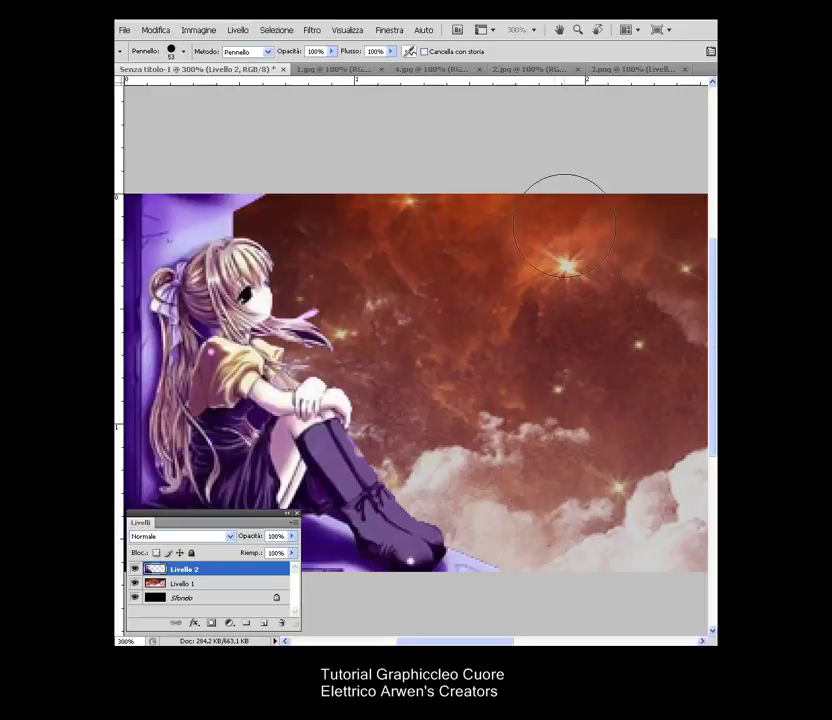
Step: Zoom in on the girl's hair and remove the stray pink fragment beside it
key("v")
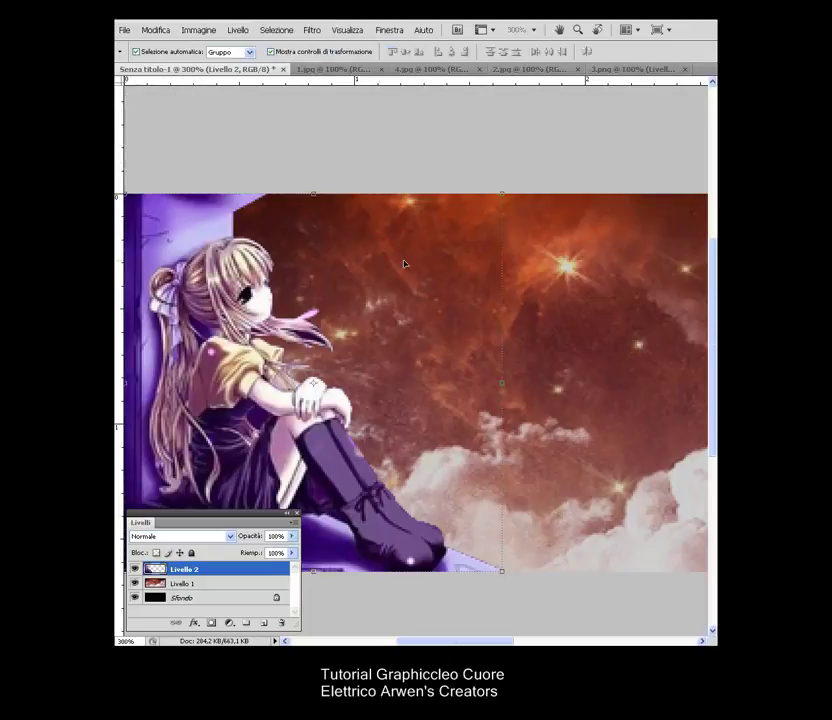
key("ctrl+minus")
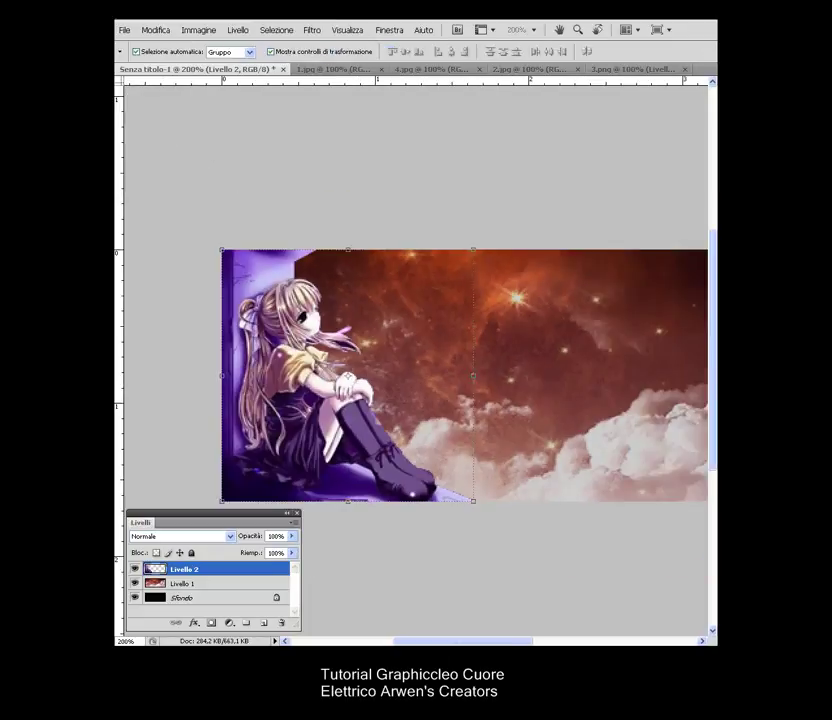
key("ctrl+plus")
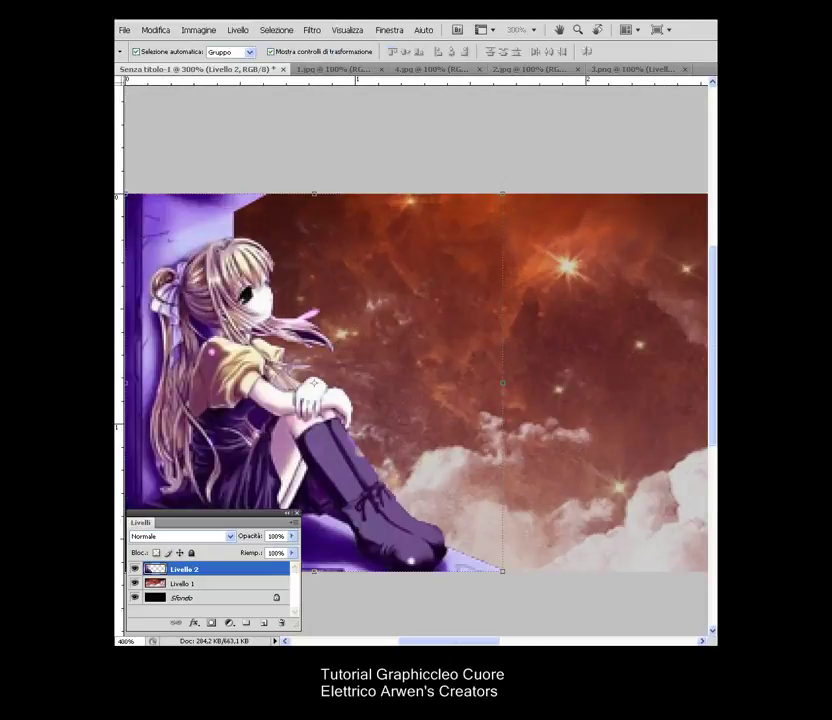
key("ctrl+plus")
scroll(125, 200, "left", 3)
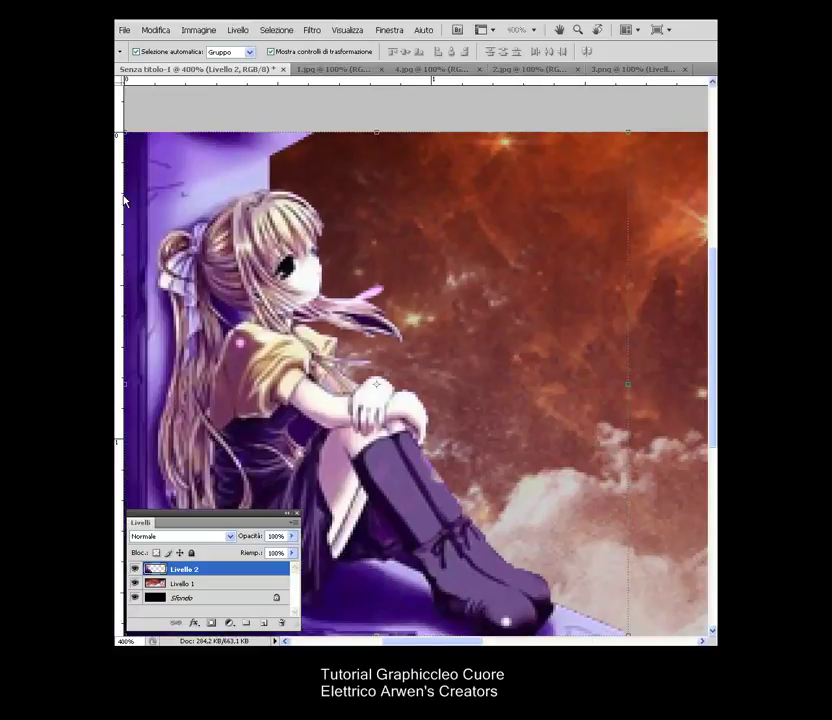
key("b")
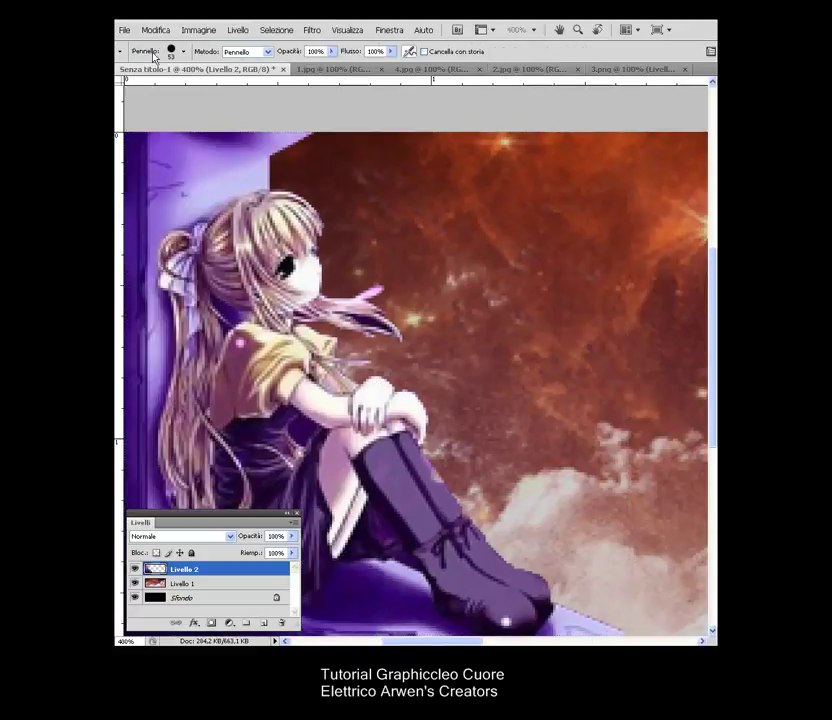
left_click(173, 54)
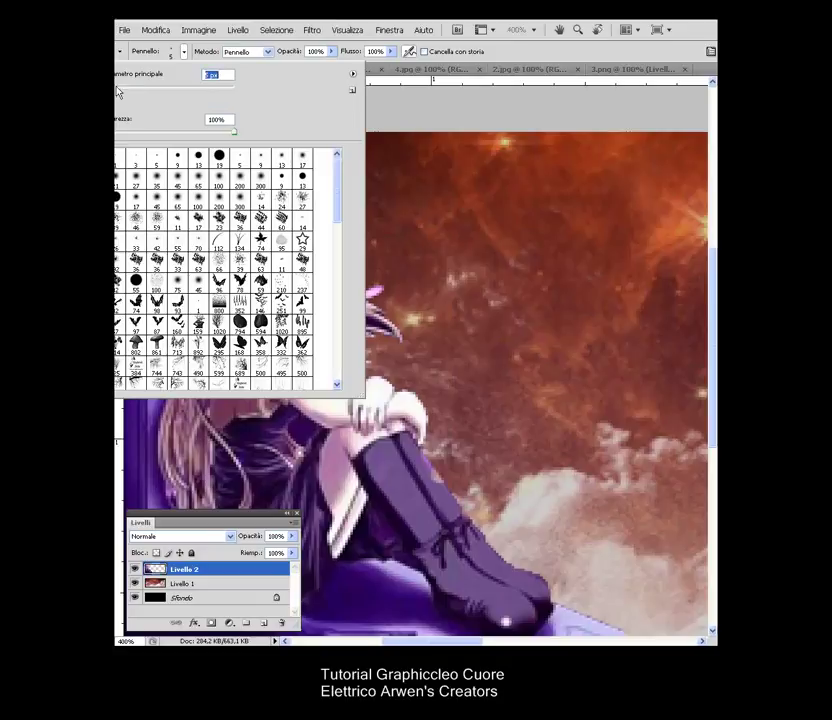
left_click(503, 59)
key("ctrl+z")
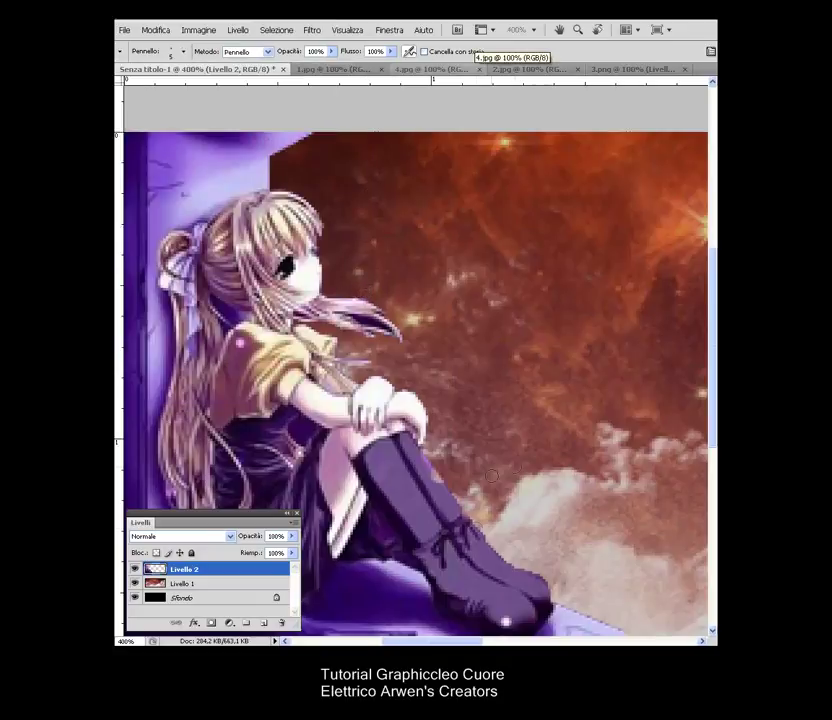
scroll(507, 507, "down", 3)
scroll(507, 507, "down", 2)
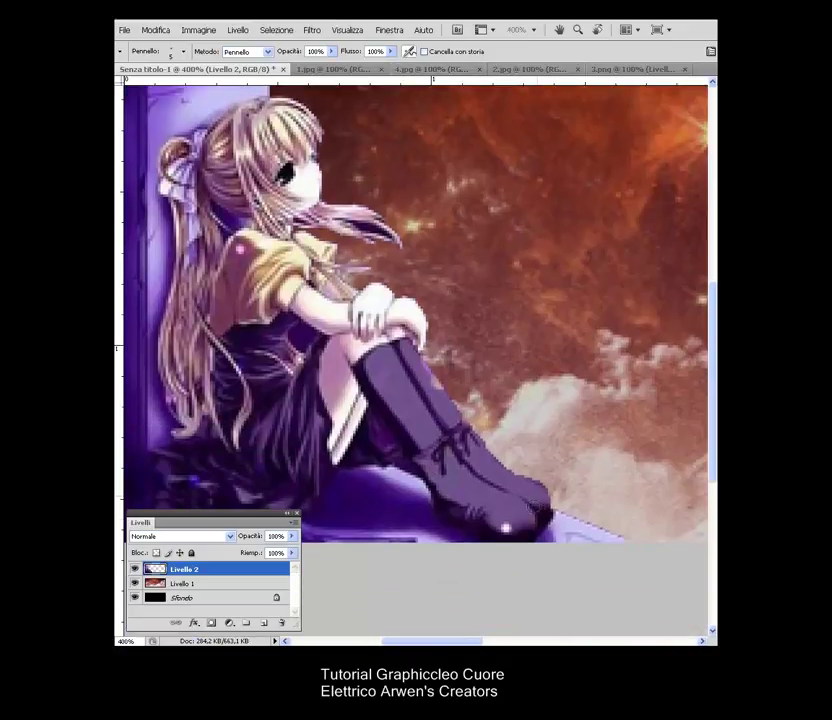
scroll(415, 330, "up", 2)
scroll(415, 330, "up", 1)
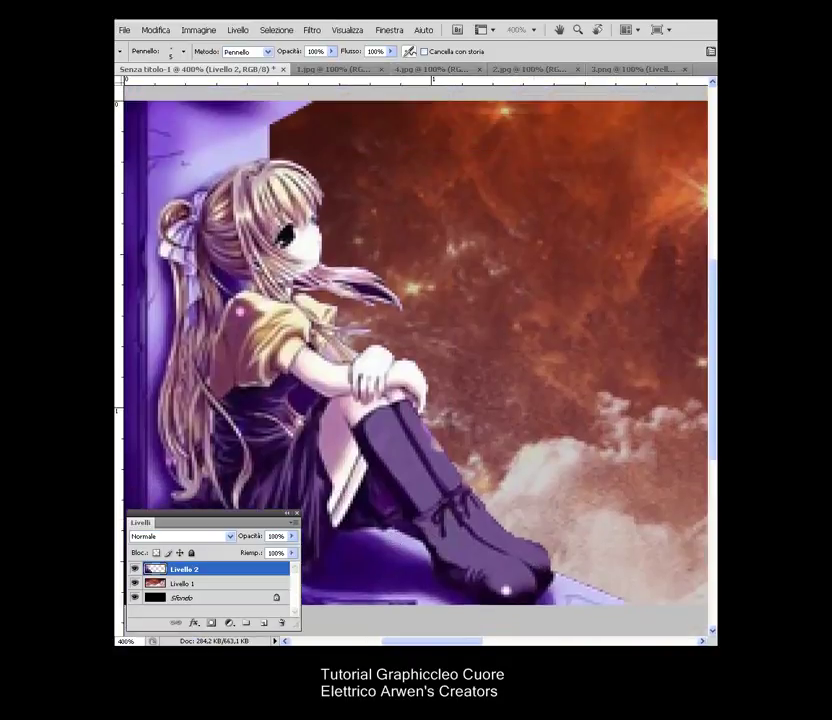
key("w")
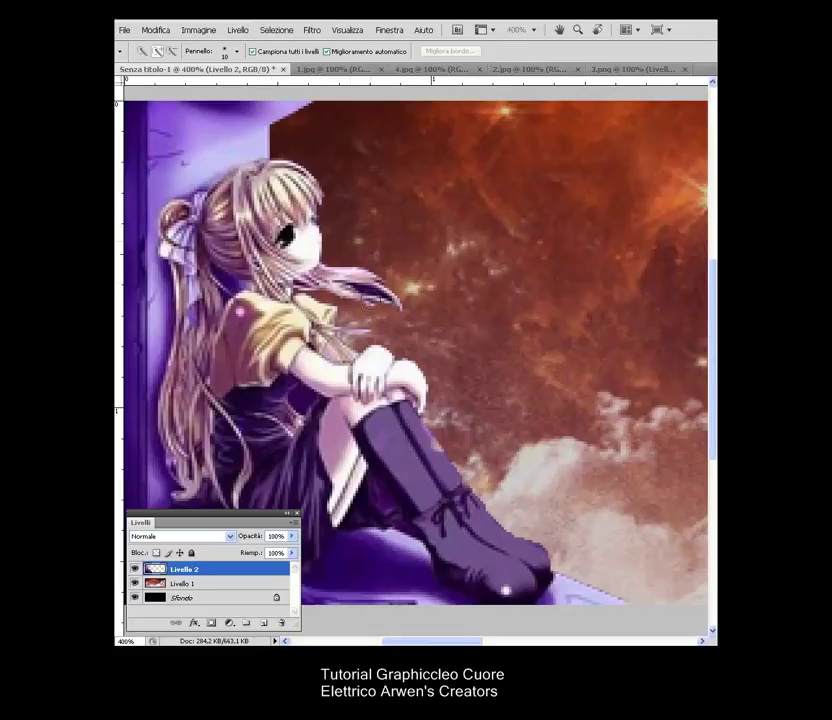
left_click(237, 51)
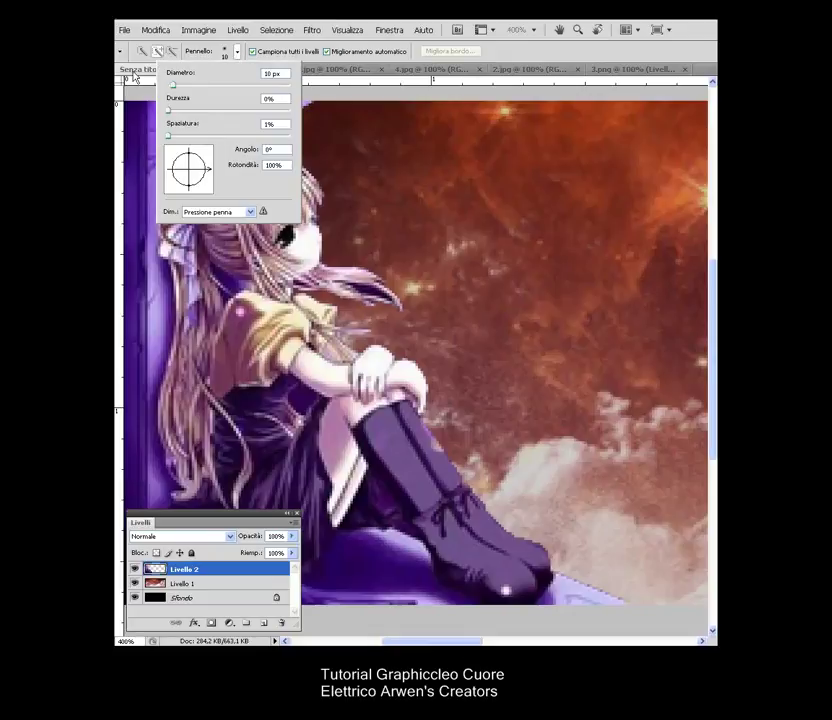
double_click(286, 73)
double_click(286, 73)
type("5")
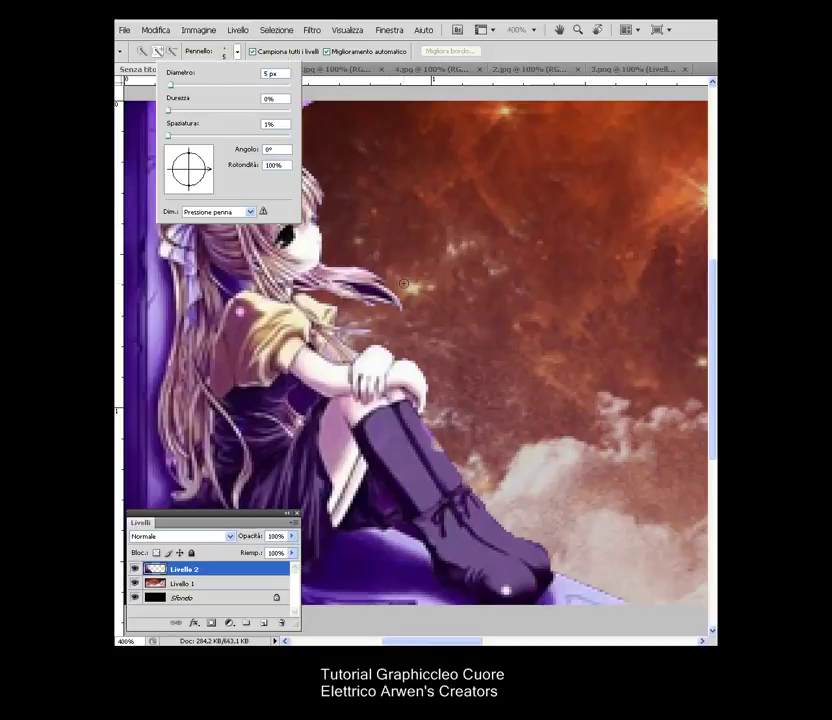
key("Return")
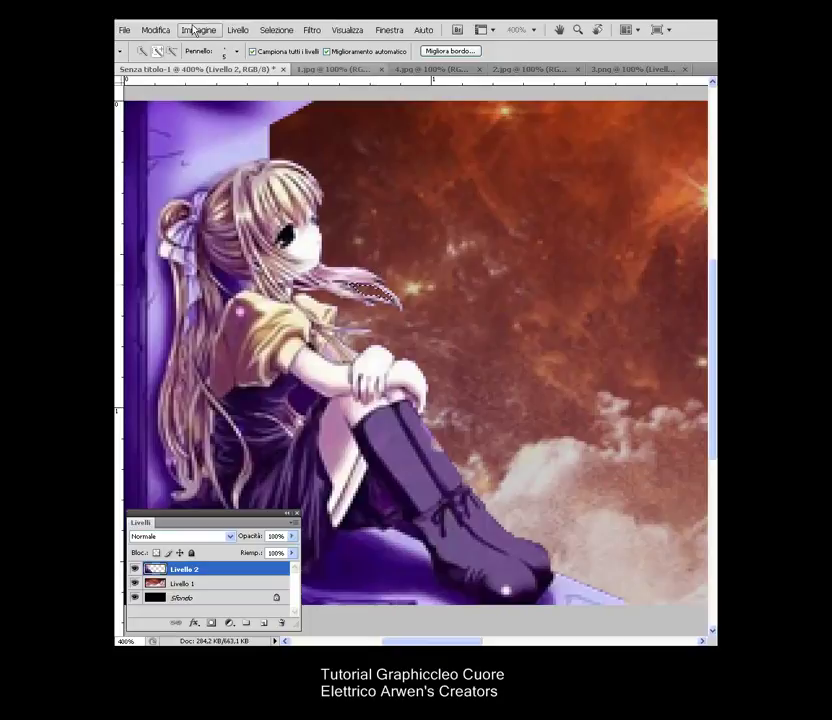
left_click(277, 30)
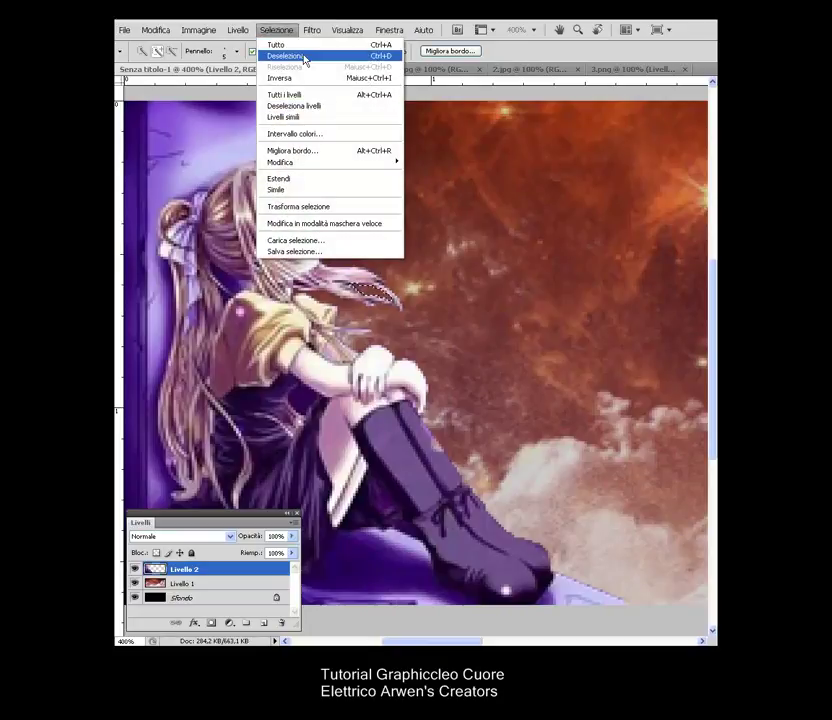
left_click(288, 56)
key("v")
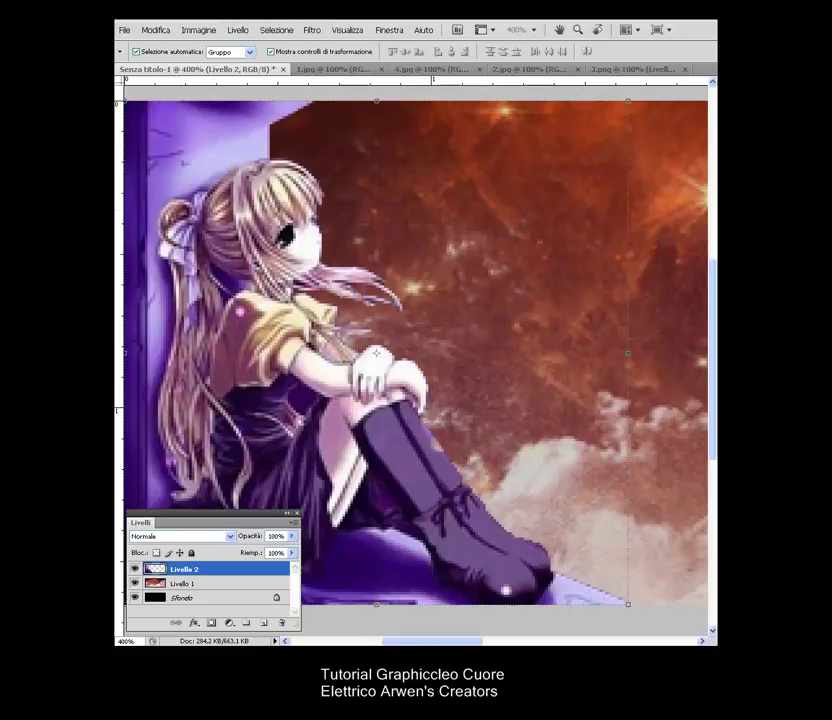
key("ctrl+minus")
key("ctrl+minus")
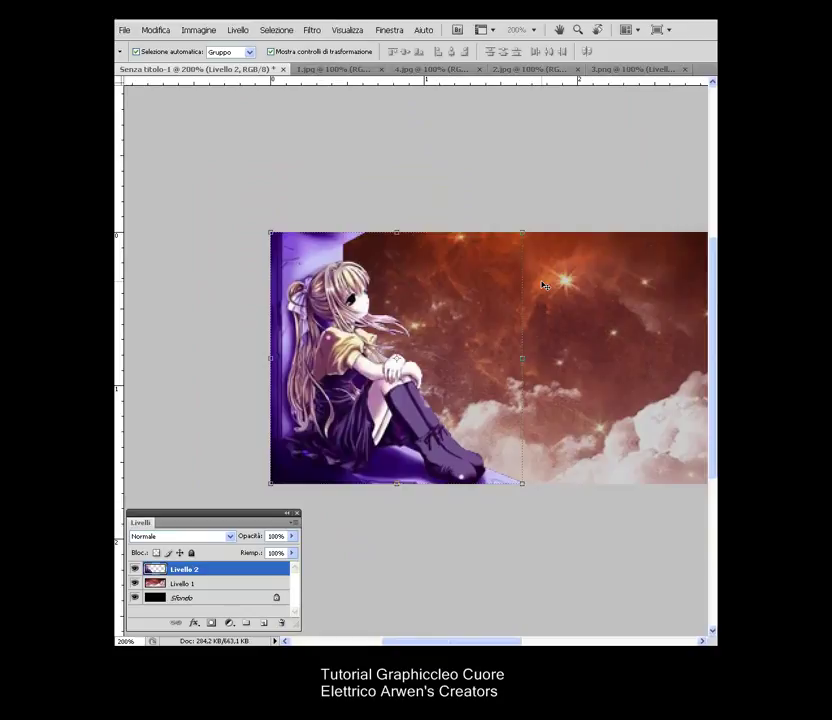
Step: Duplicate Livello 2, flip the copy horizontally, and move it to the banner's right end
key("ctrl+j")
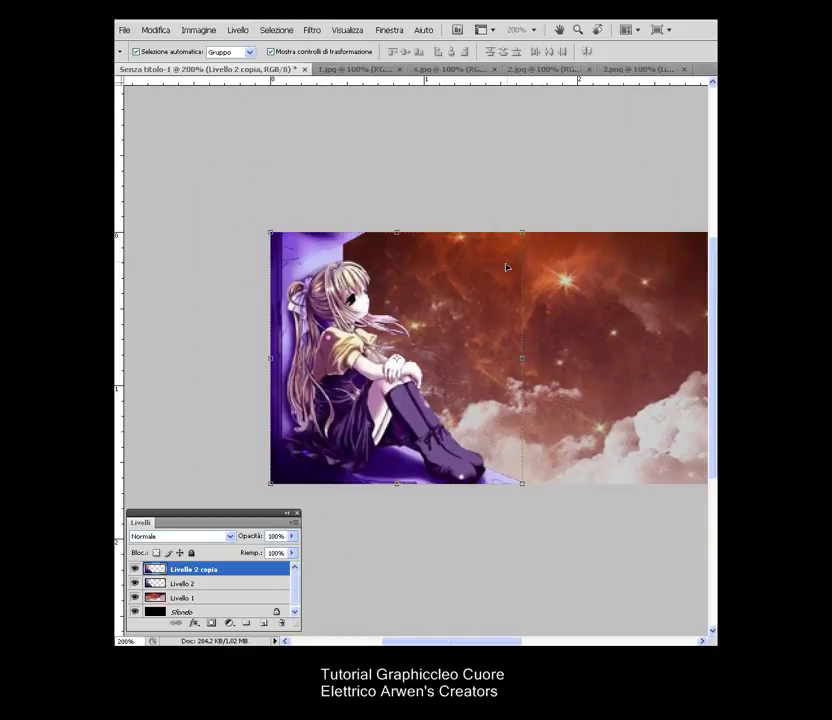
left_click(123, 32)
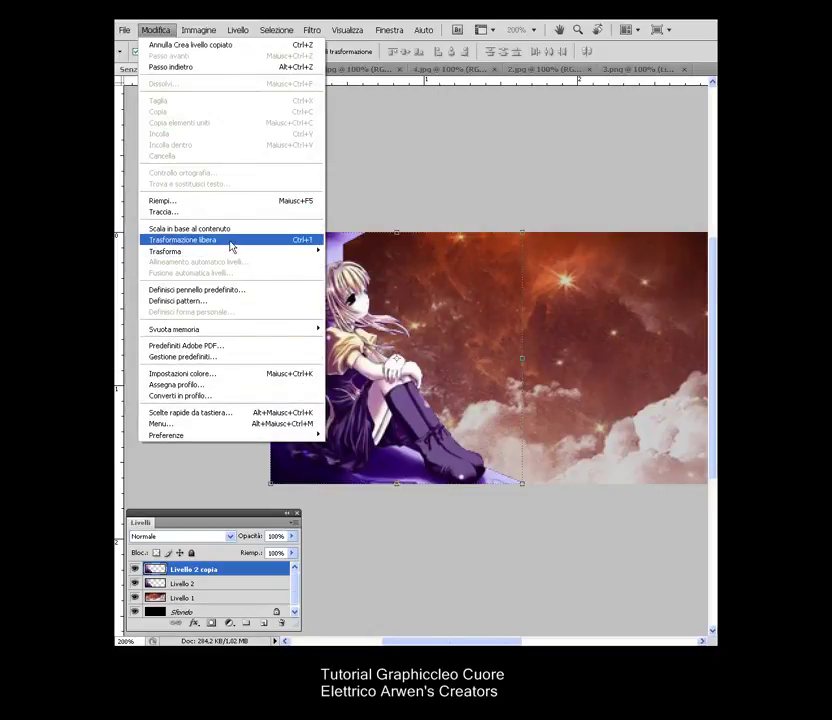
mouse_move(166, 251)
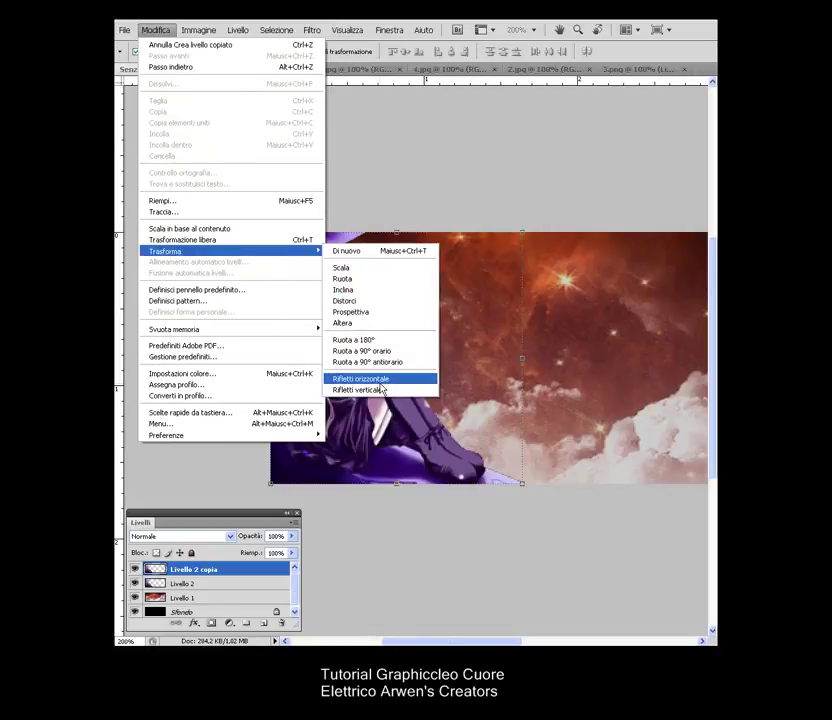
left_click(380, 379)
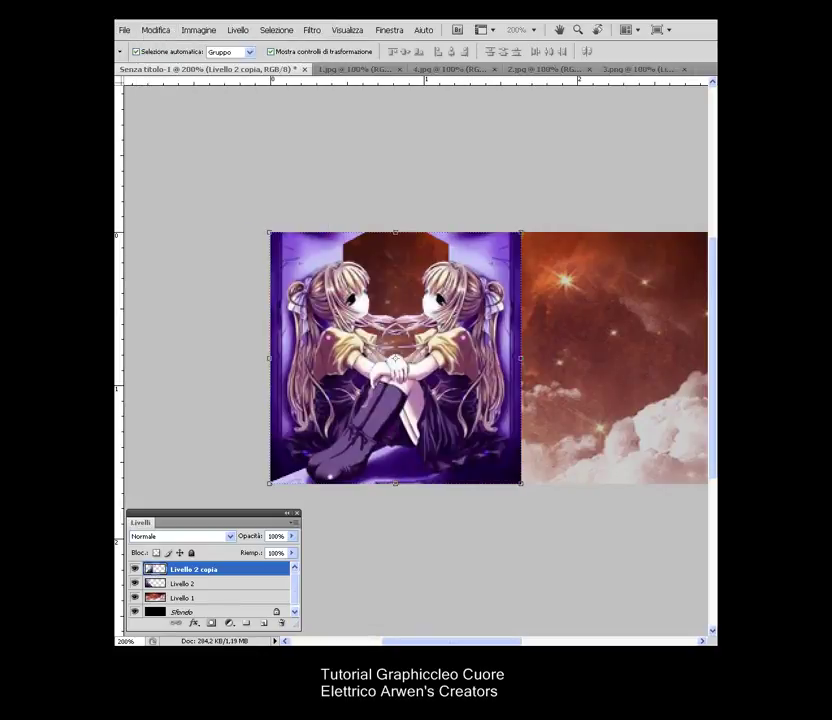
left_click_drag(475, 641, 510, 641)
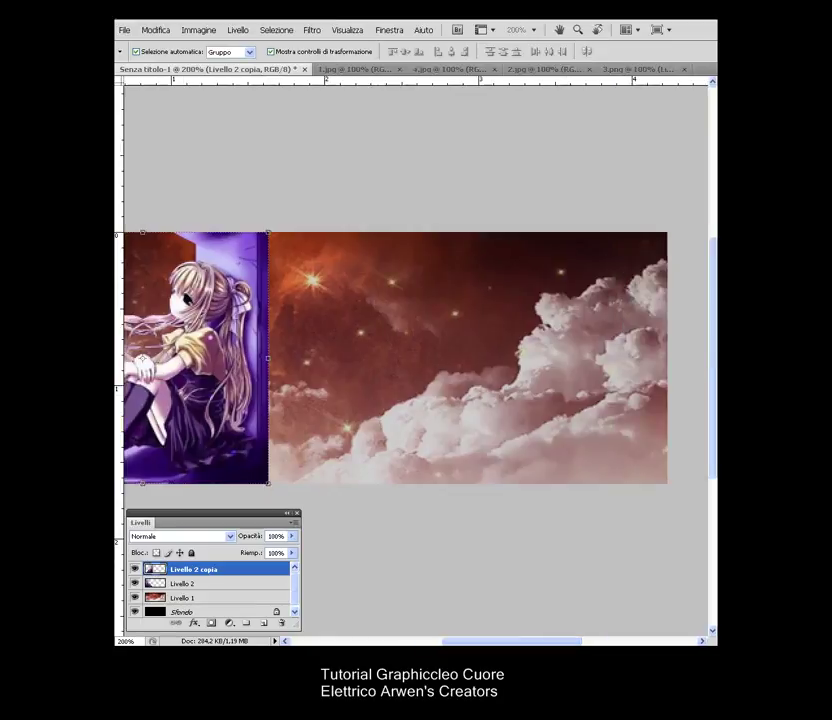
left_click_drag(377, 423, 652, 419)
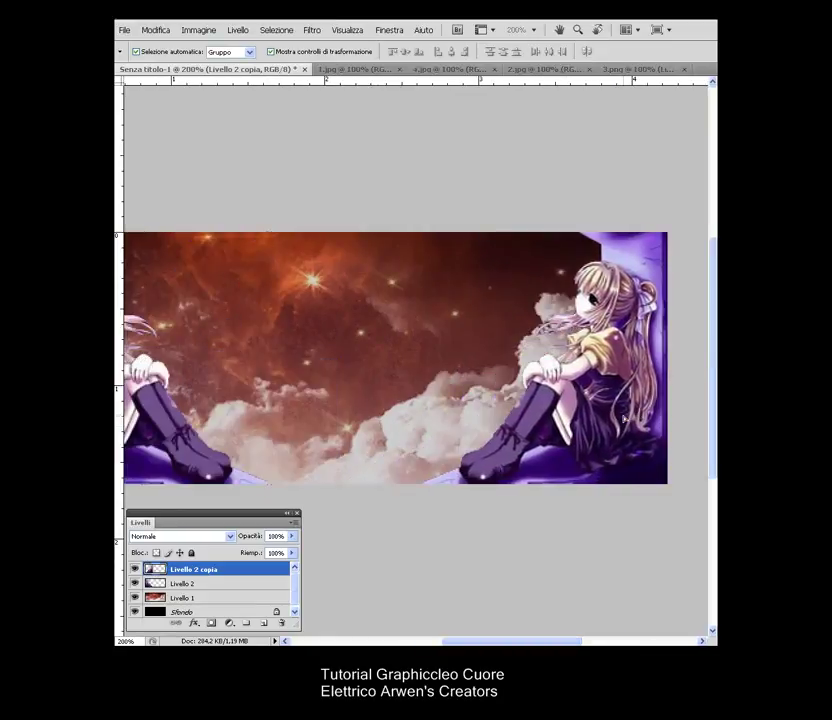
left_click(594, 585)
Step: Nudge the mirrored girl left and set Livello 2 copia to 78% opacity
key("ctrl+minus")
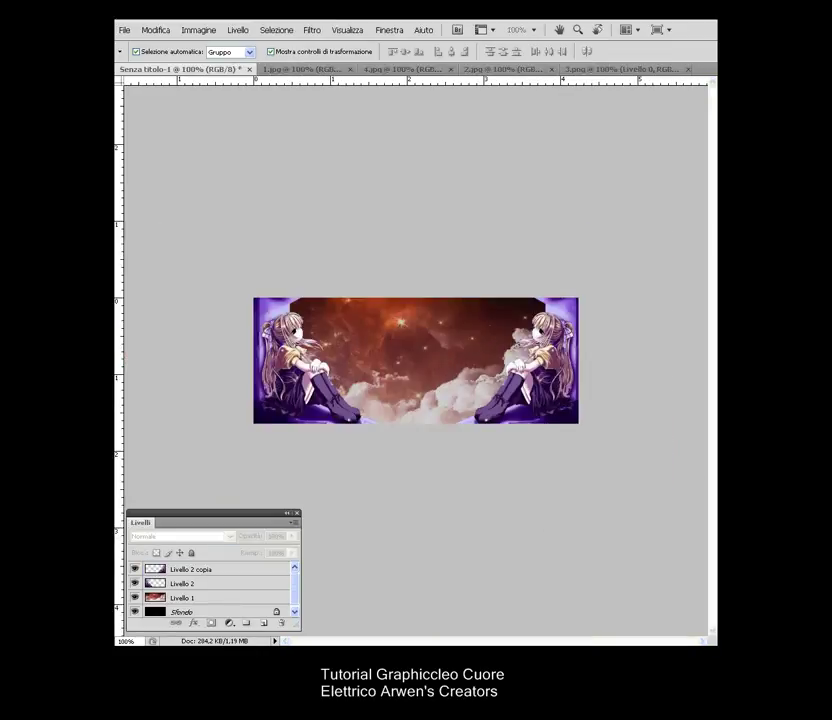
left_click(545, 395)
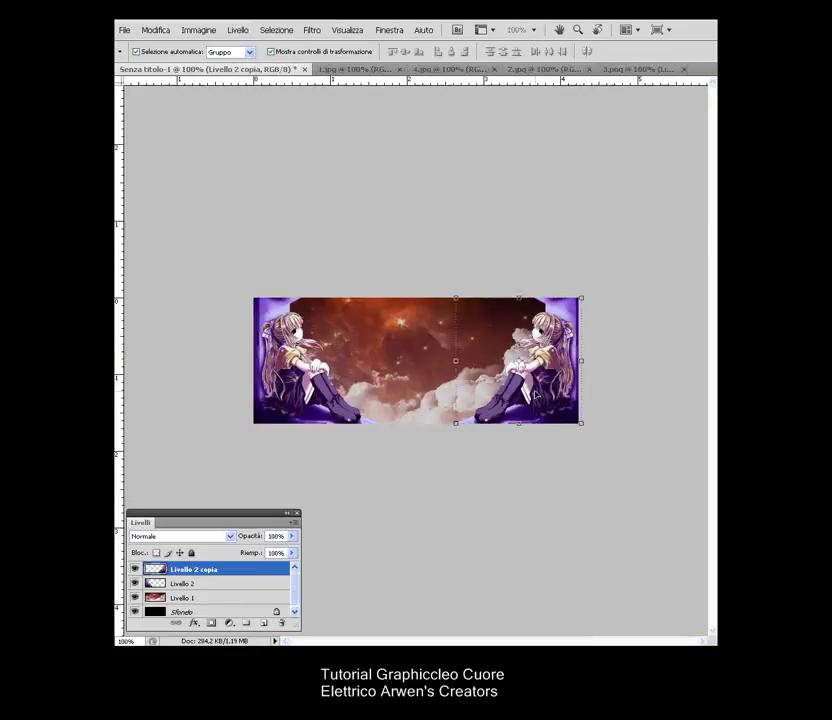
key("Left")
key("Left")
key("Left")
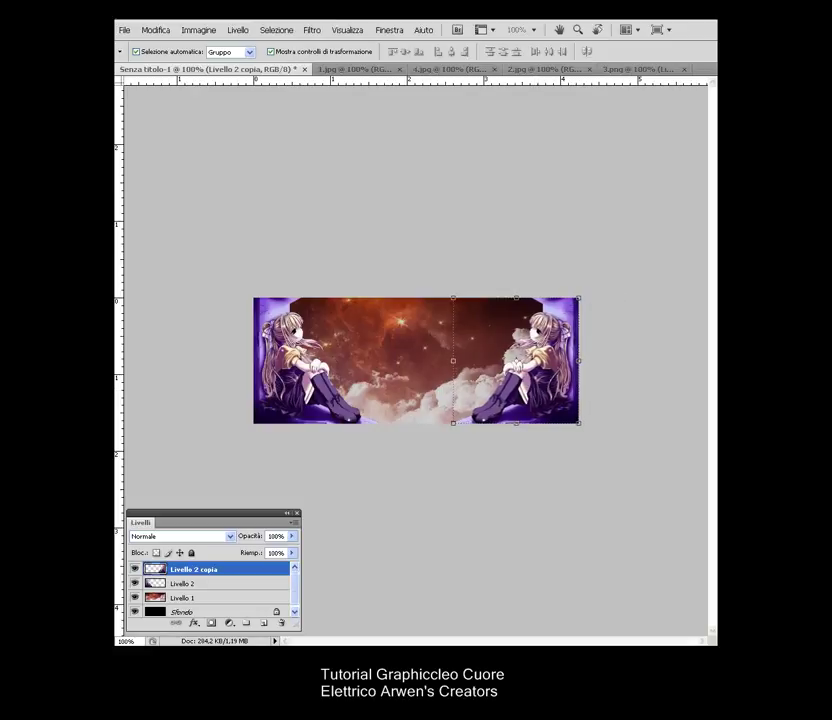
scroll(320, 340, "up", 2)
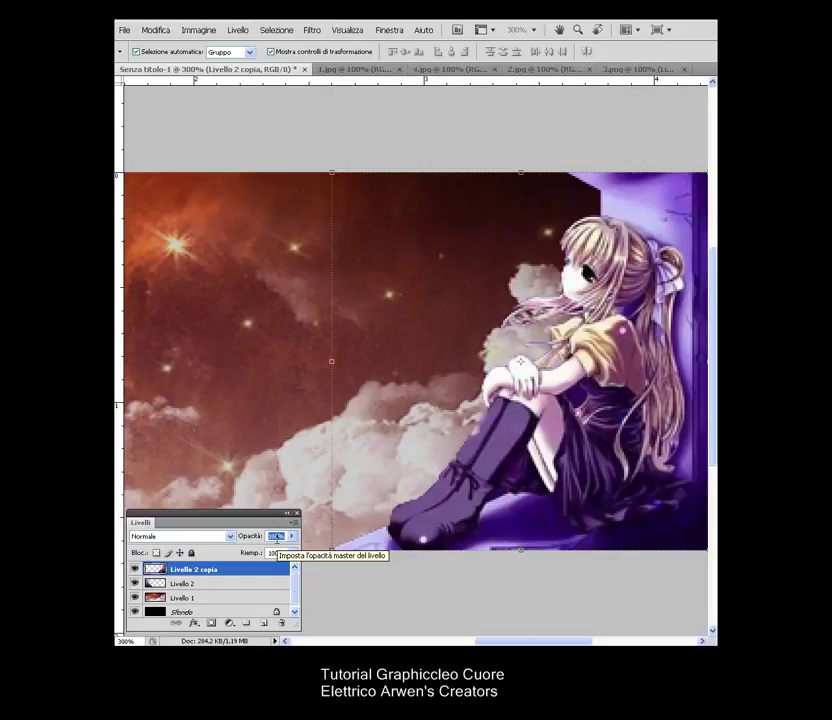
type("78")
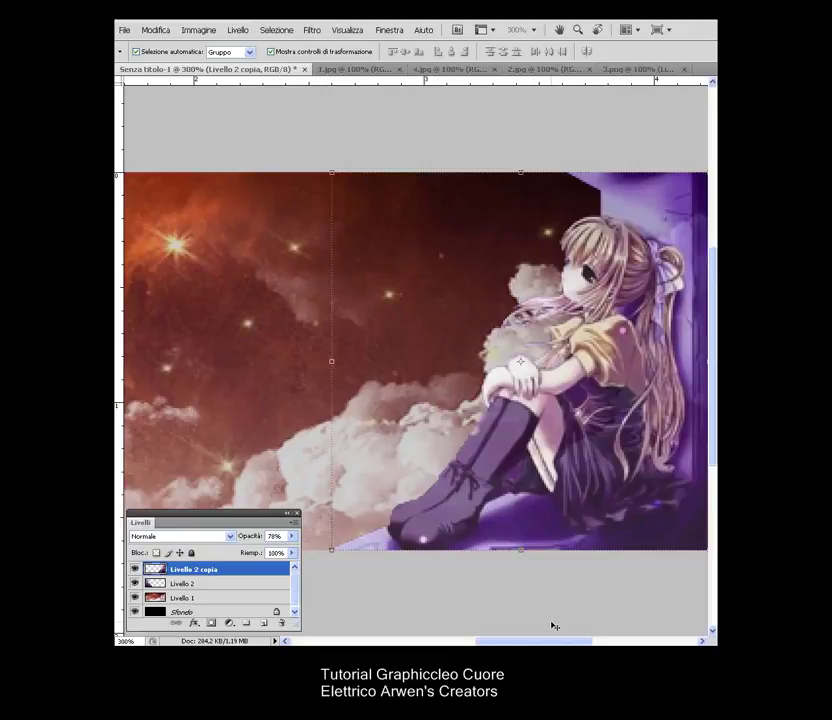
scroll(287, 472, "left", 5)
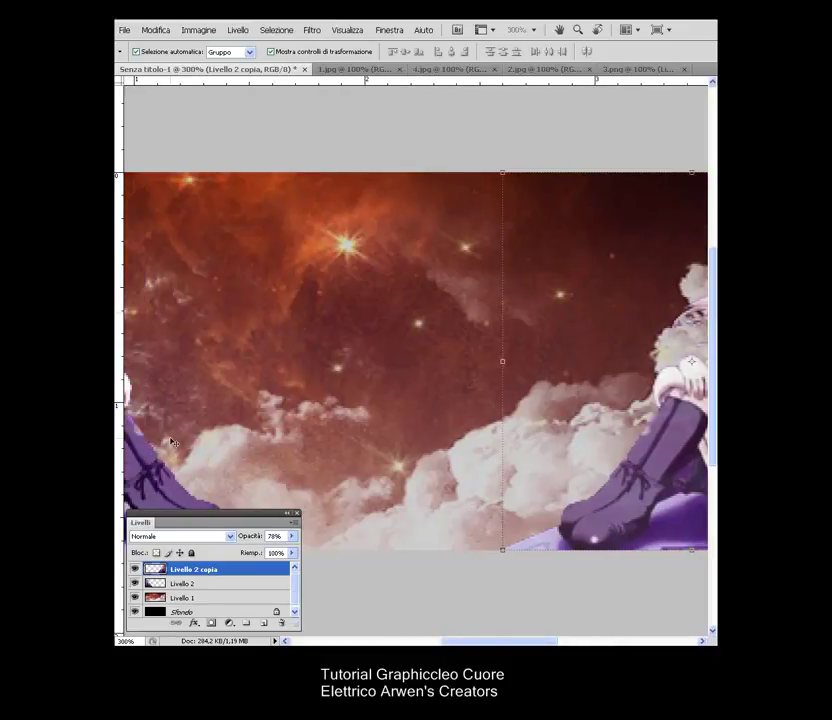
Step: Set Livello 2 to 78% opacity and select both girl layers together
left_click(148, 461)
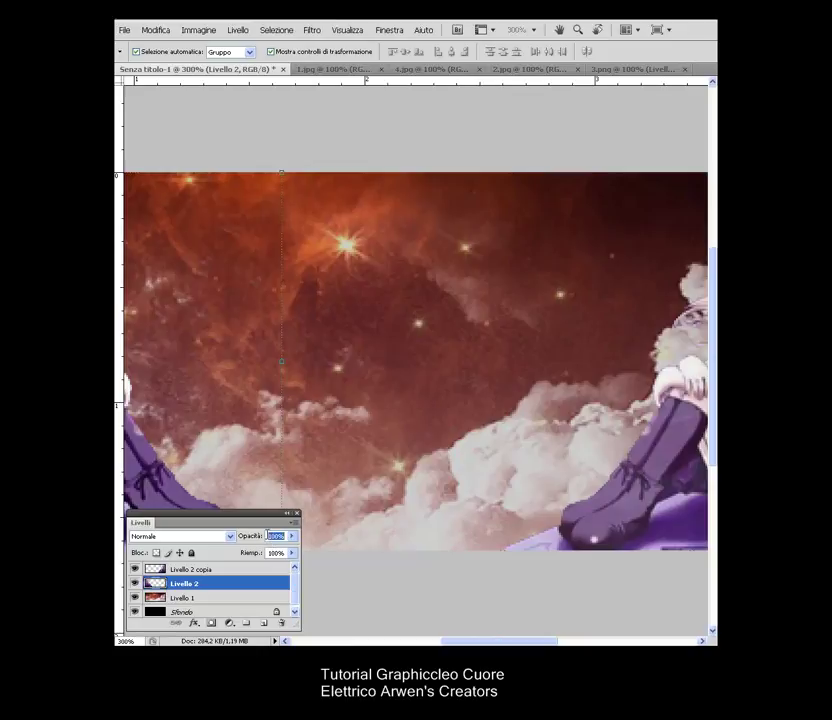
type("8")
key("Return")
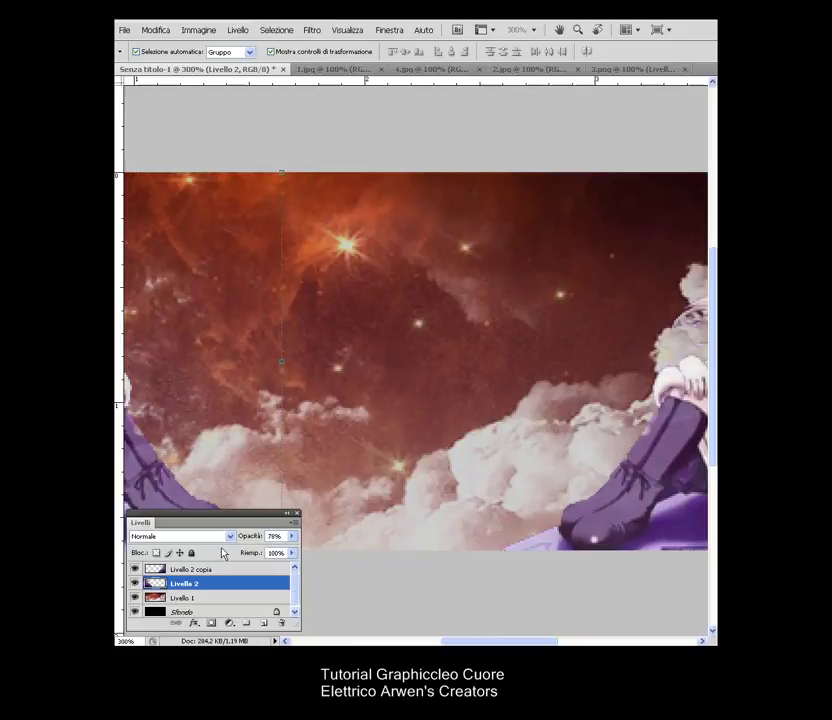
left_click(223, 569, "shift")
Step: Merge the two girl layers with Unisci livelli
right_click(223, 568)
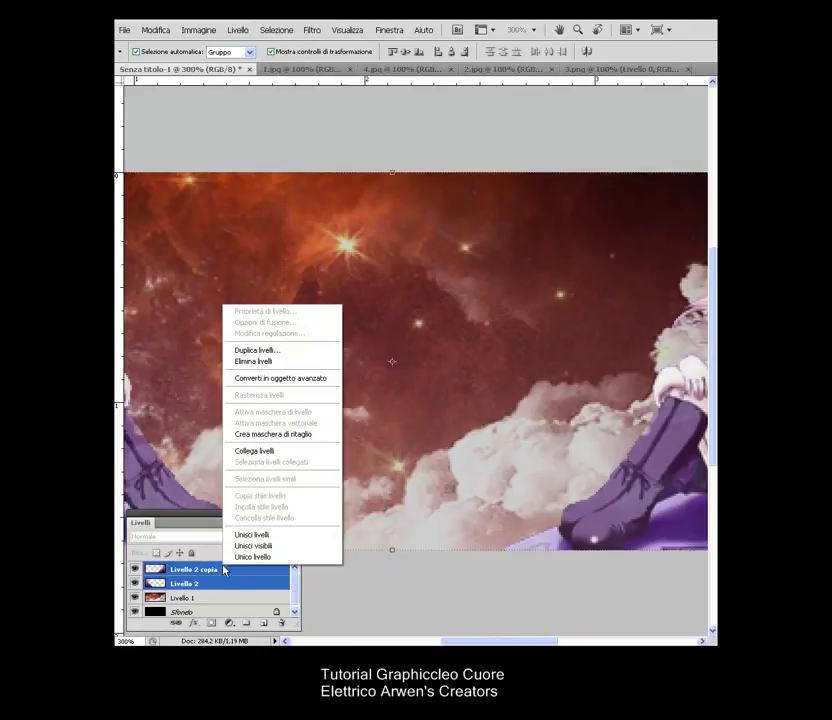
left_click(229, 538)
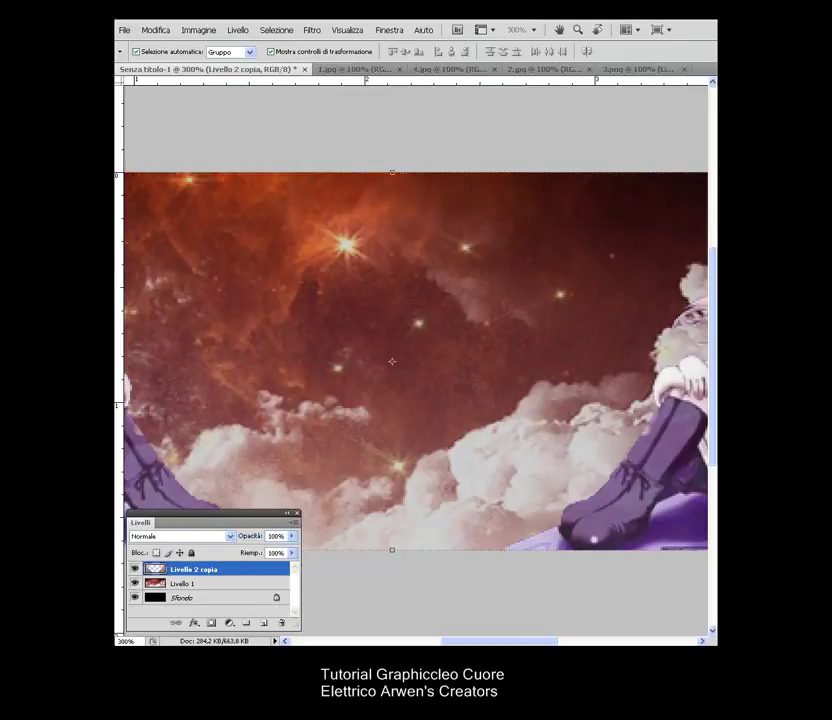
key("ctrl+minus")
key("ctrl+minus")
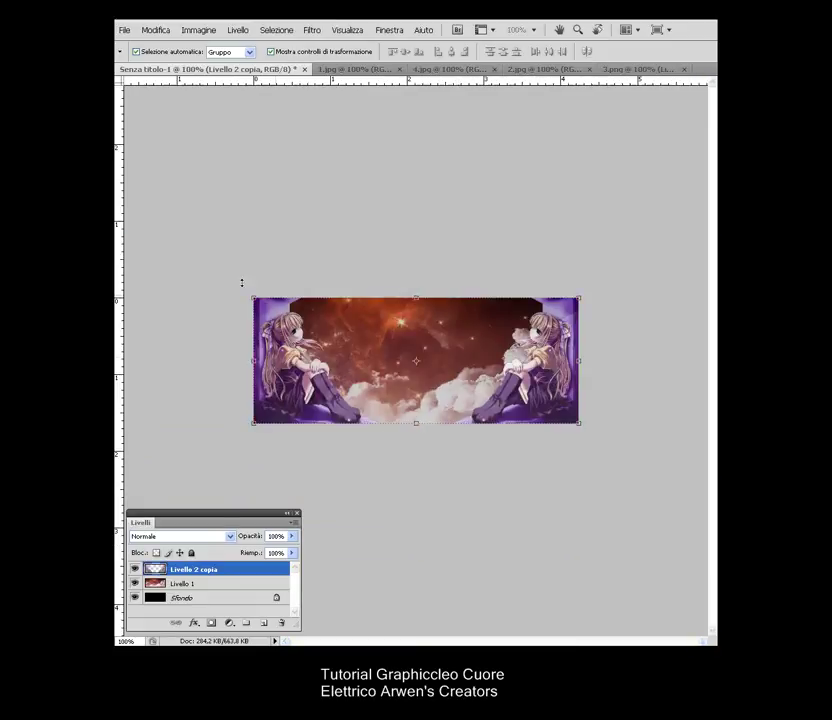
Step: Close the 4.jpg and 1.jpg source images and bring up the 2.jpg cat photo
left_click(392, 70)
left_click(438, 70)
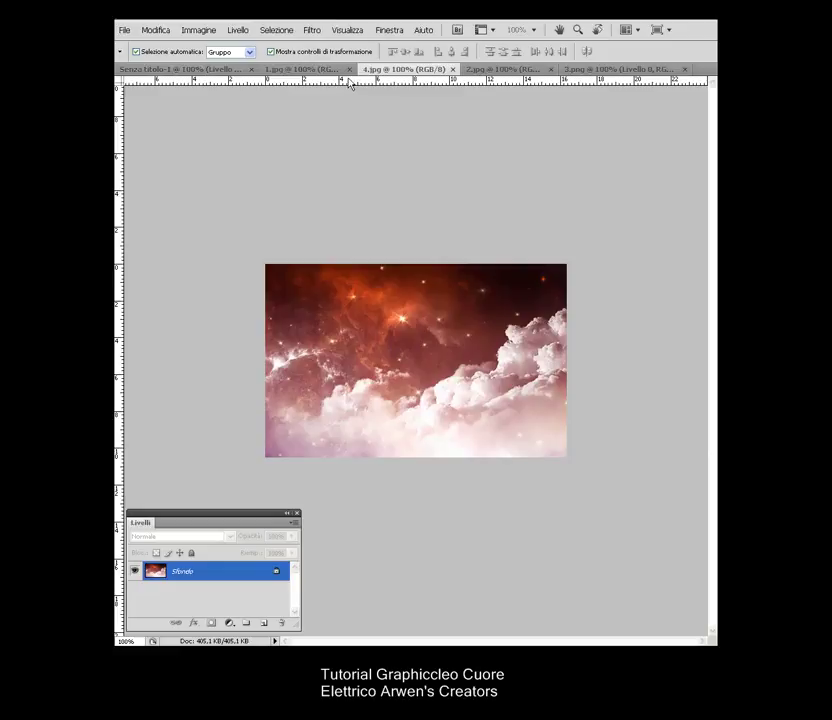
left_click(455, 69)
left_click(409, 70)
left_click(409, 70)
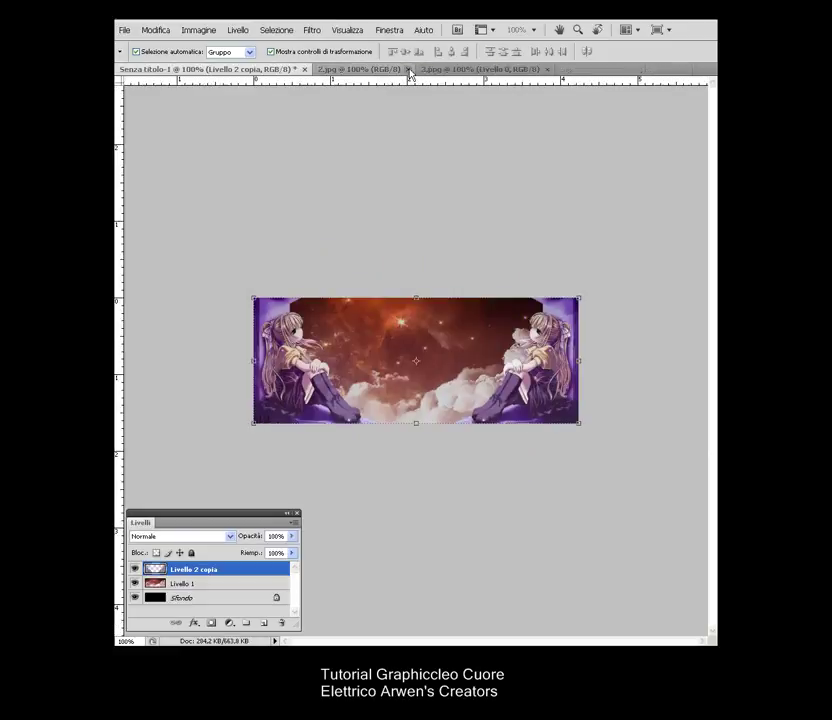
left_click(372, 70)
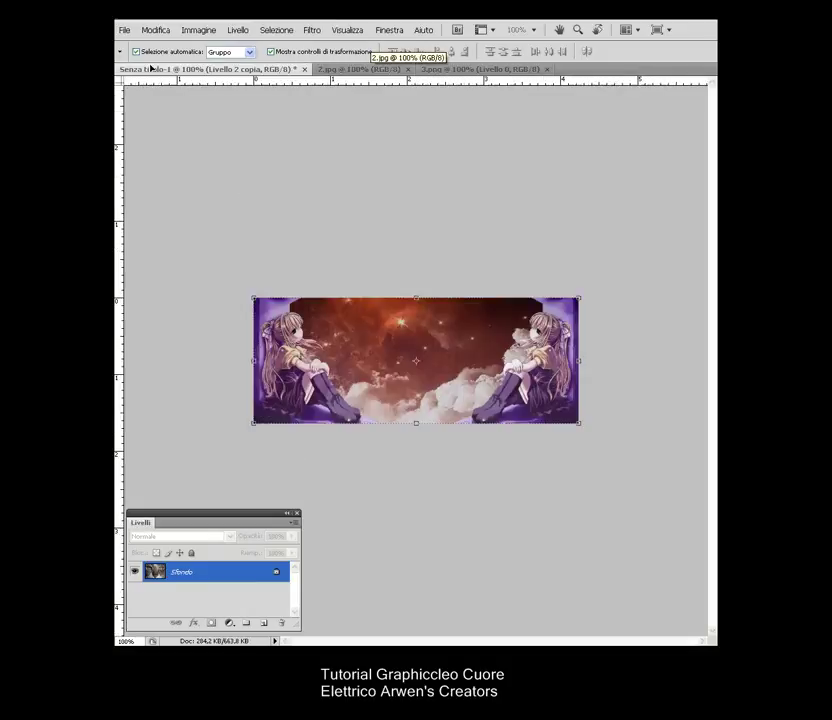
Step: Drop the cat photo in below the girls layer and lock the girls and sky layers
mouse_move(150, 68)
left_mouse_down()
mouse_move(389, 387)
mouse_move(405, 378)
left_mouse_up()
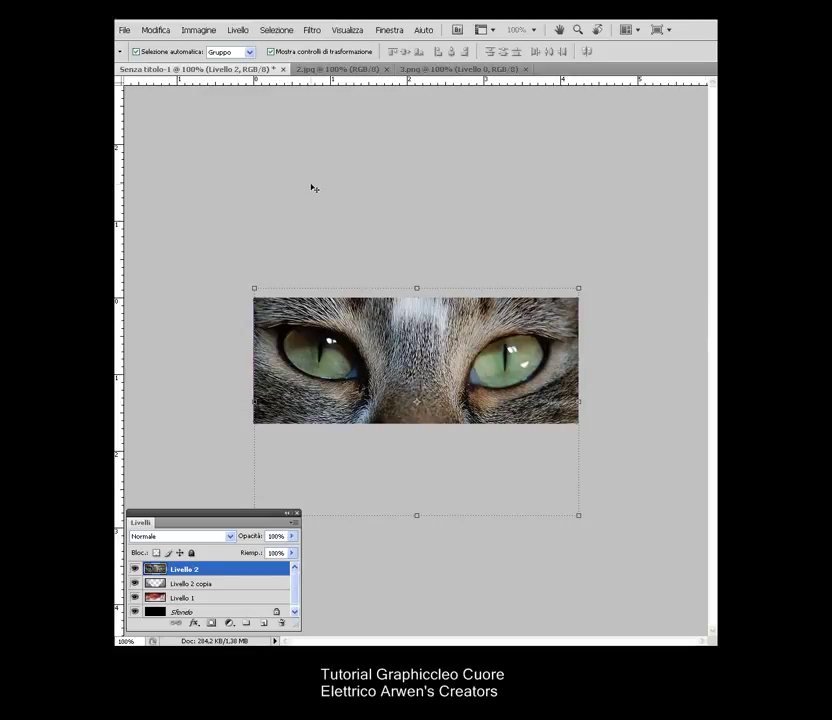
left_click_drag(183, 576, 189, 593)
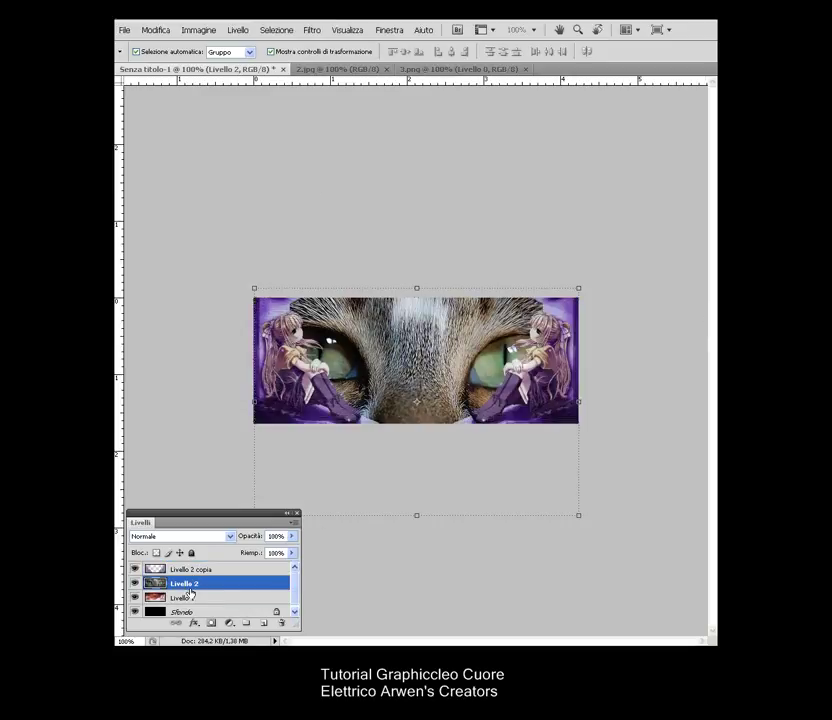
left_click(180, 569)
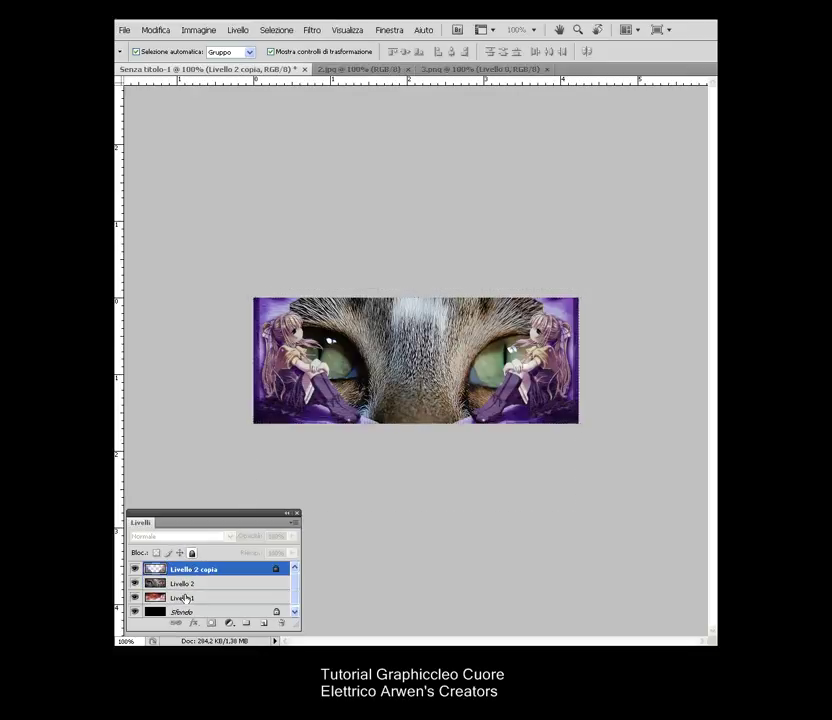
left_click(183, 597)
left_click(191, 553)
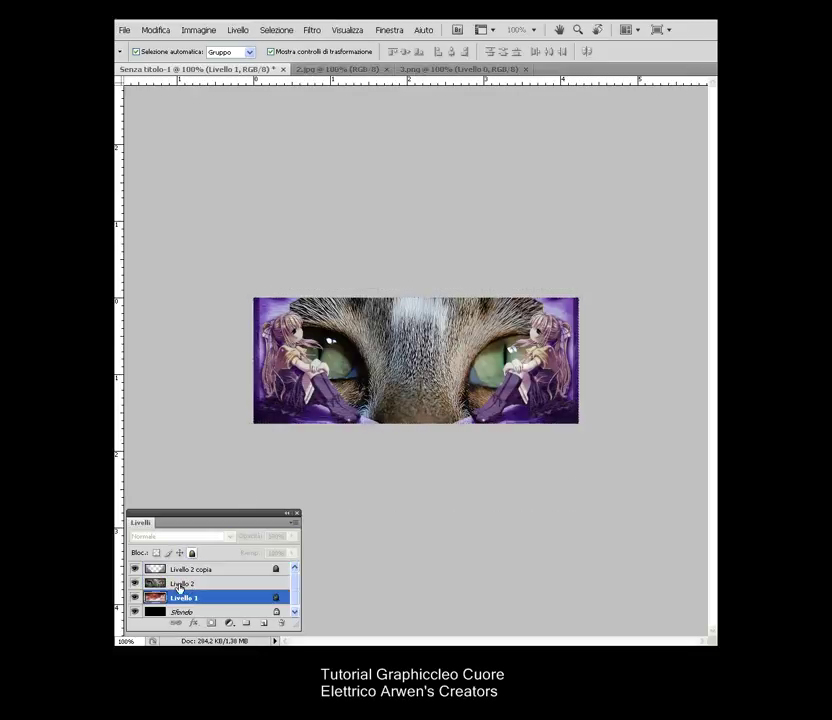
left_click(182, 583)
Step: Scale the cat photo to 64.9%, tilt it -2.4°, centre it, and apply
left_click_drag(582, 519, 437, 416)
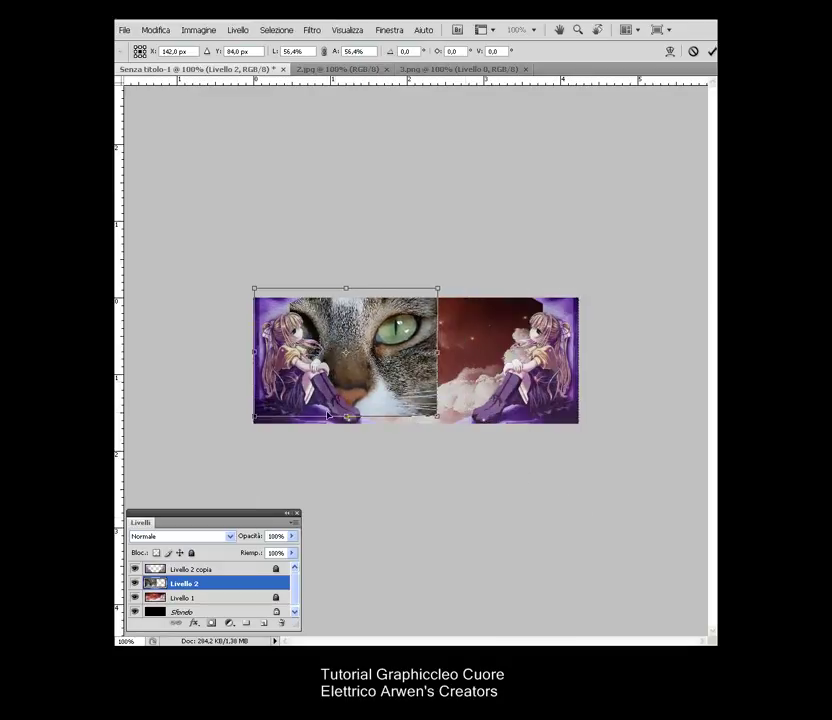
mouse_move(380, 403)
left_mouse_down()
mouse_move(446, 395)
mouse_move(446, 406)
left_mouse_up()
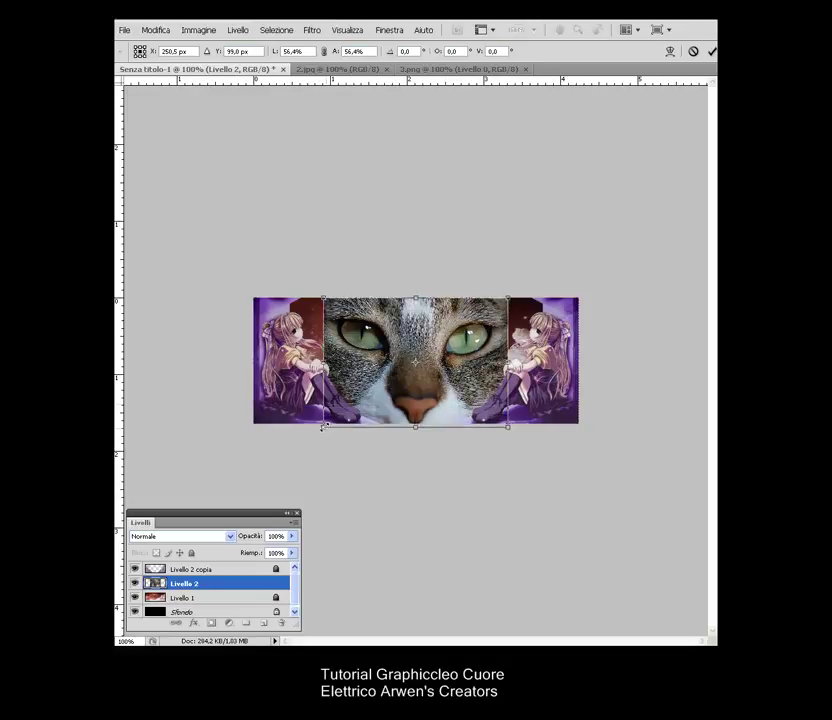
left_click_drag(324, 428, 296, 445)
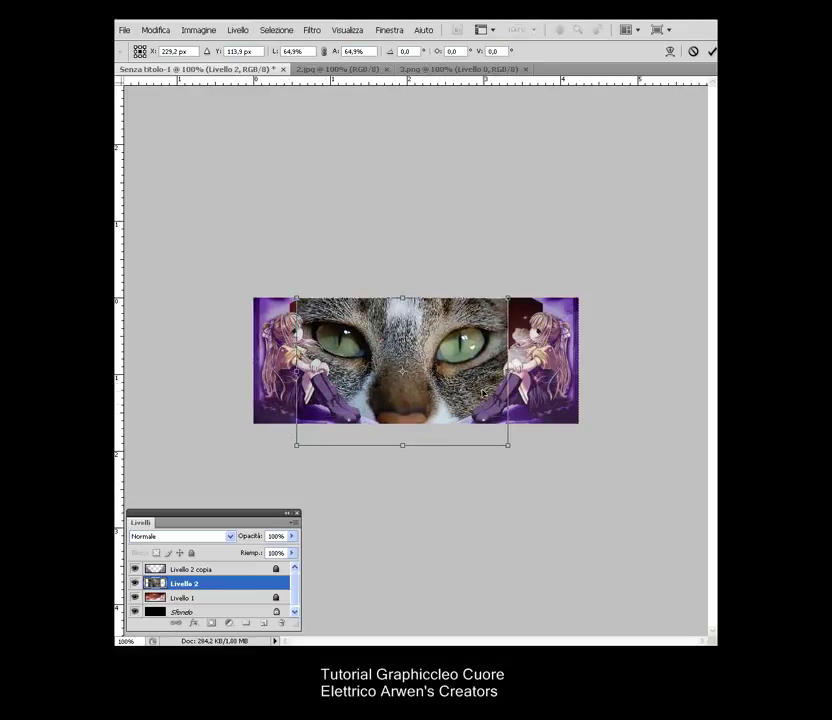
key("Right")
key("Right")
key("Right")
key("Right")
key("Right")
key("Right")
key("Right")
key("Right")
key("Right")
key("Right")
key("Right")
key("Right")
key("Right")
key("Right")
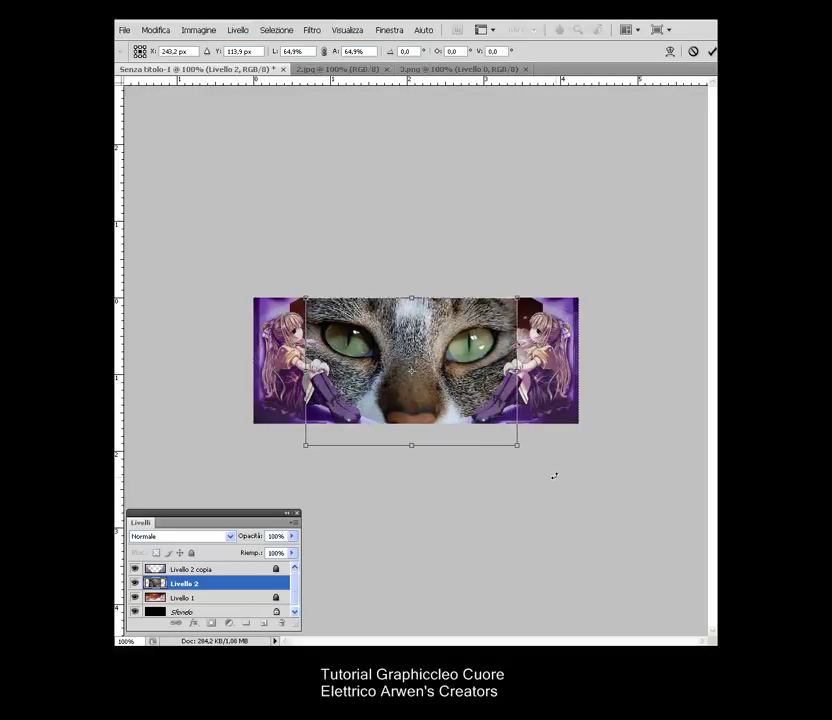
left_click_drag(554, 476, 557, 469)
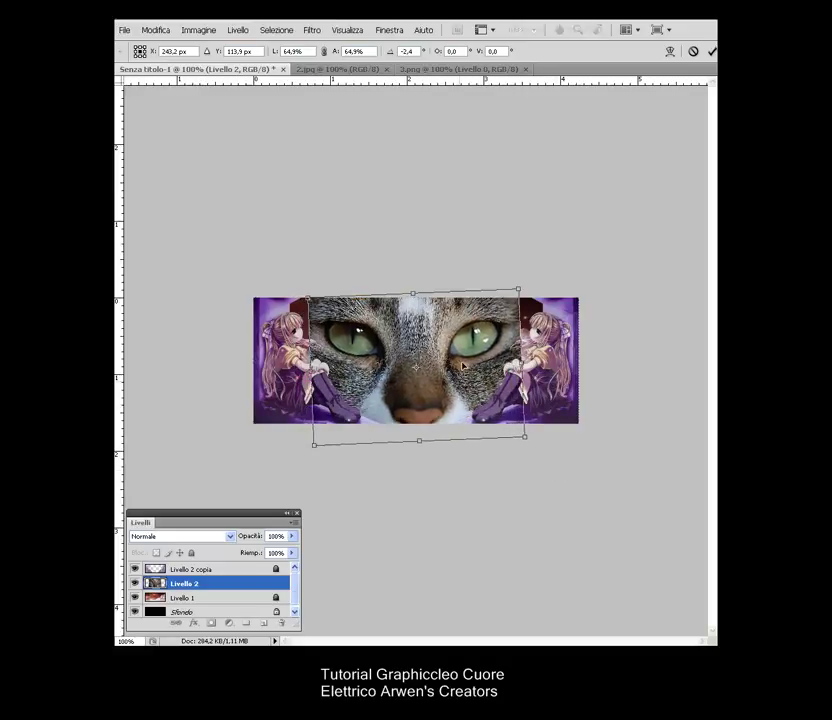
key("shift+Up")
key("shift+Up")
key("shift+Up")
key("v")
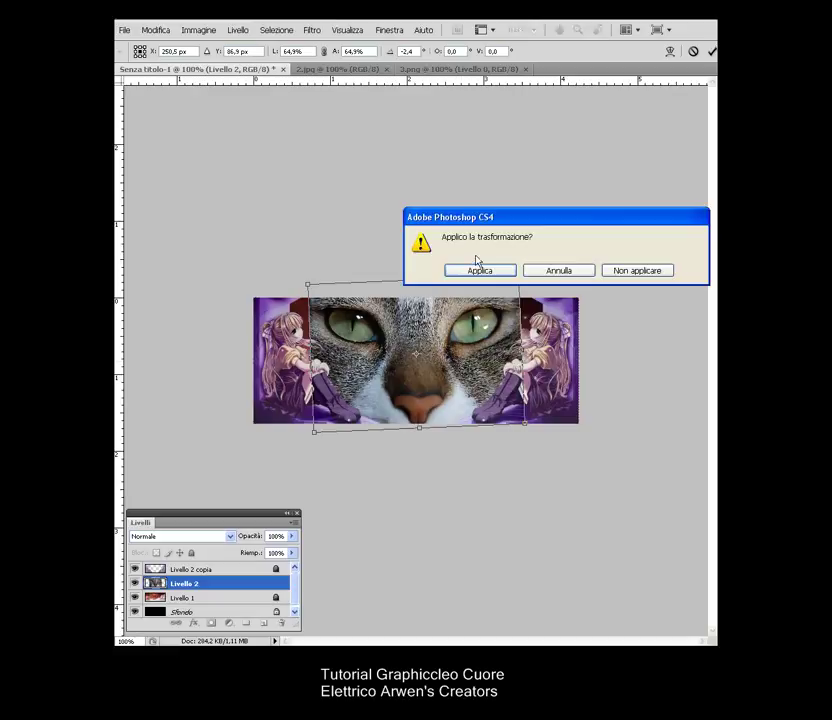
left_click(481, 272)
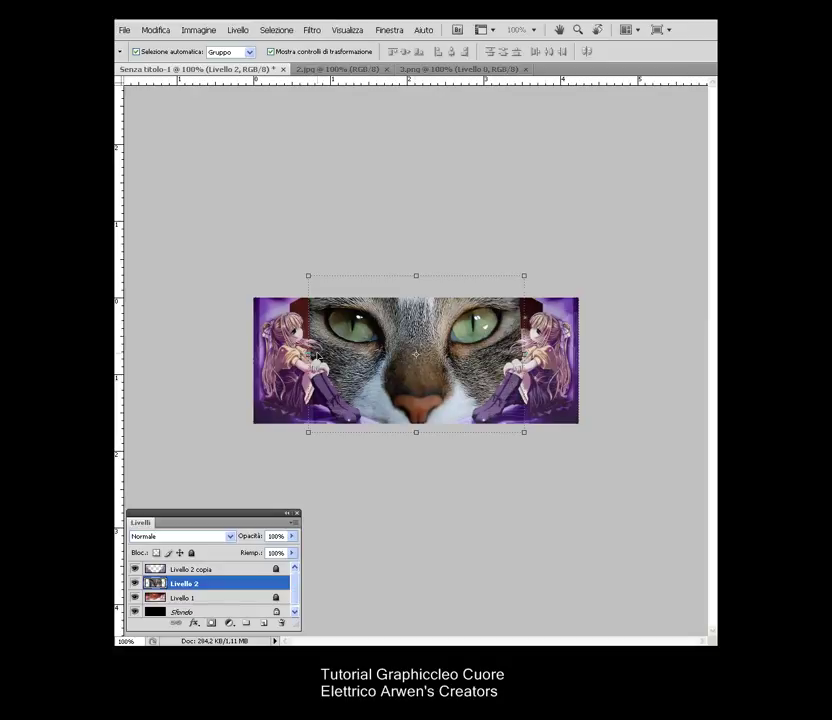
Step: Add a layer mask to Livello 2, zoom to 200%, and pick a soft brush
left_click(211, 622)
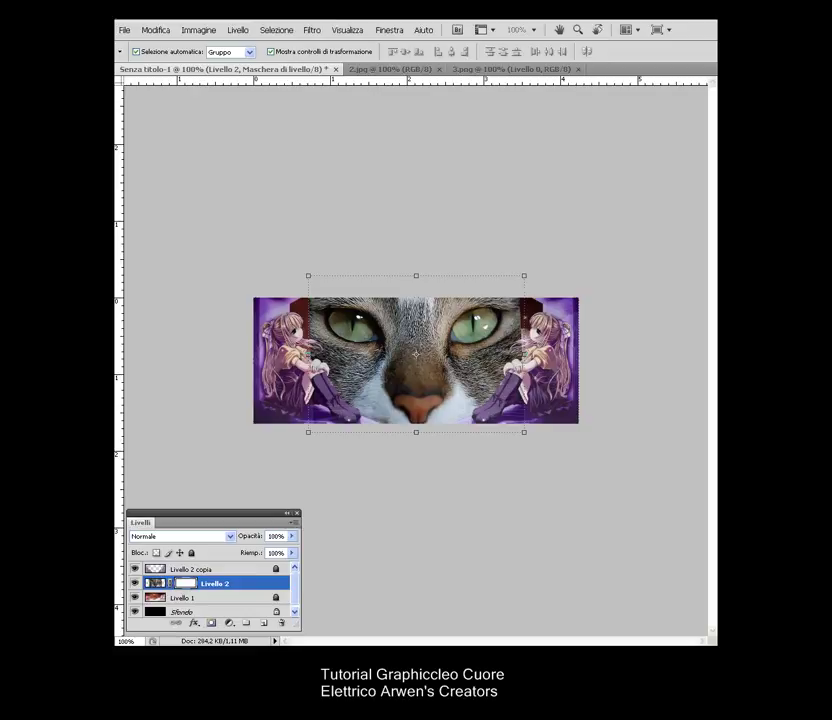
key("ctrl+plus")
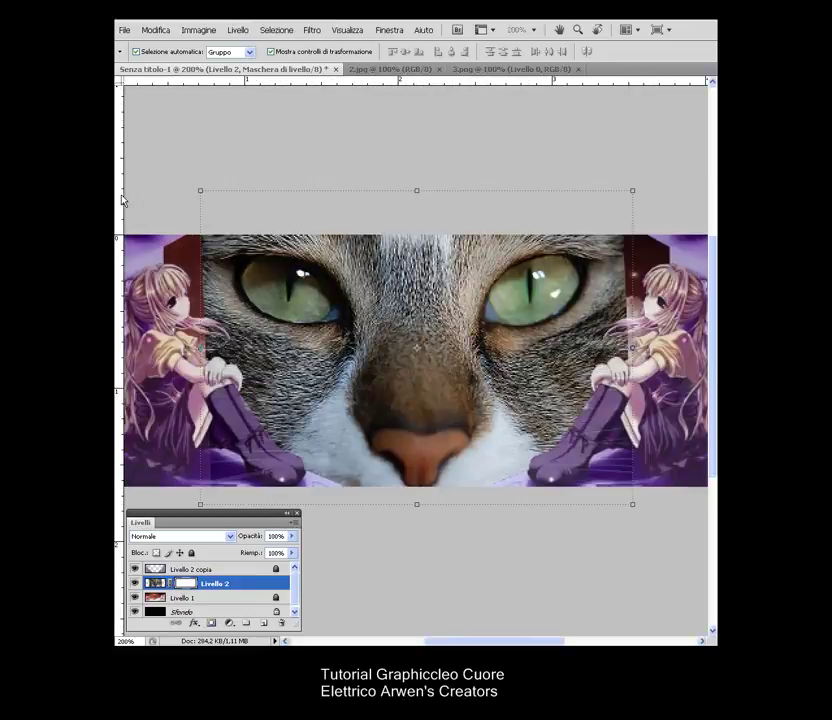
key("b")
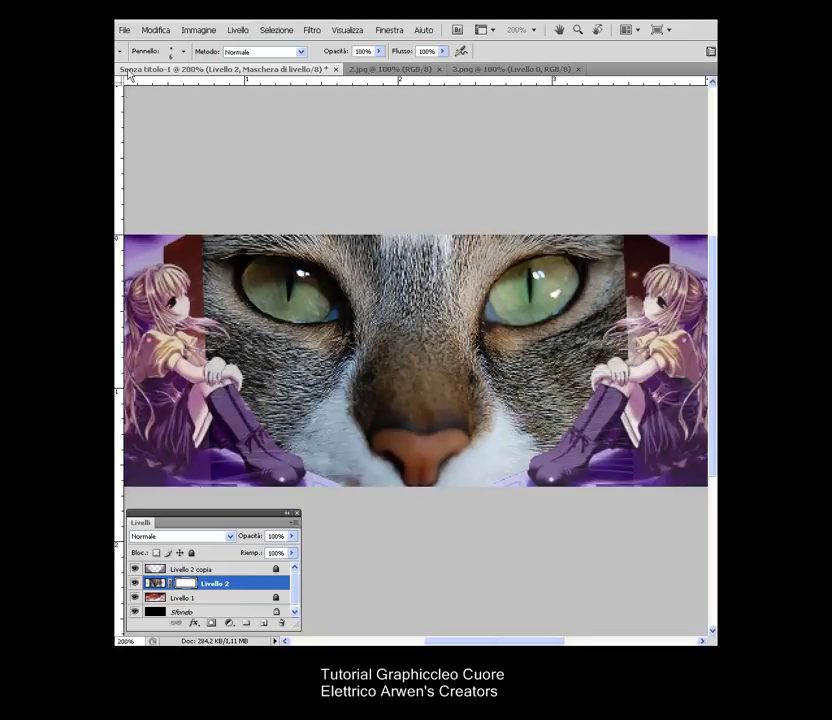
left_click(183, 51)
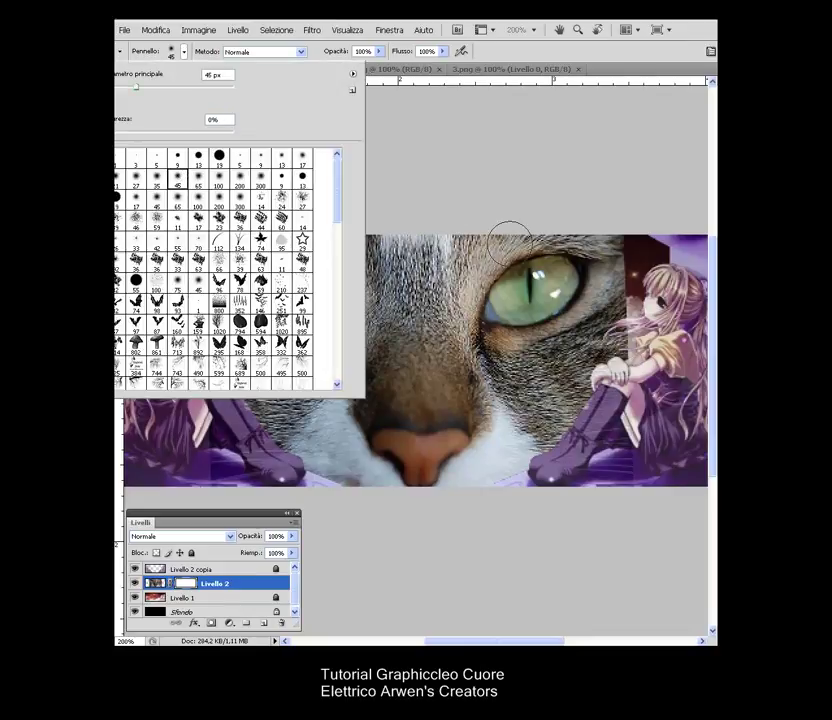
key("Return")
Step: Paint black on the mask to hide the cat's fur and muzzle, using 77% brush opacity
mouse_move(472, 228)
left_mouse_down()
mouse_move(445, 300)
mouse_move(430, 445)
left_mouse_up()
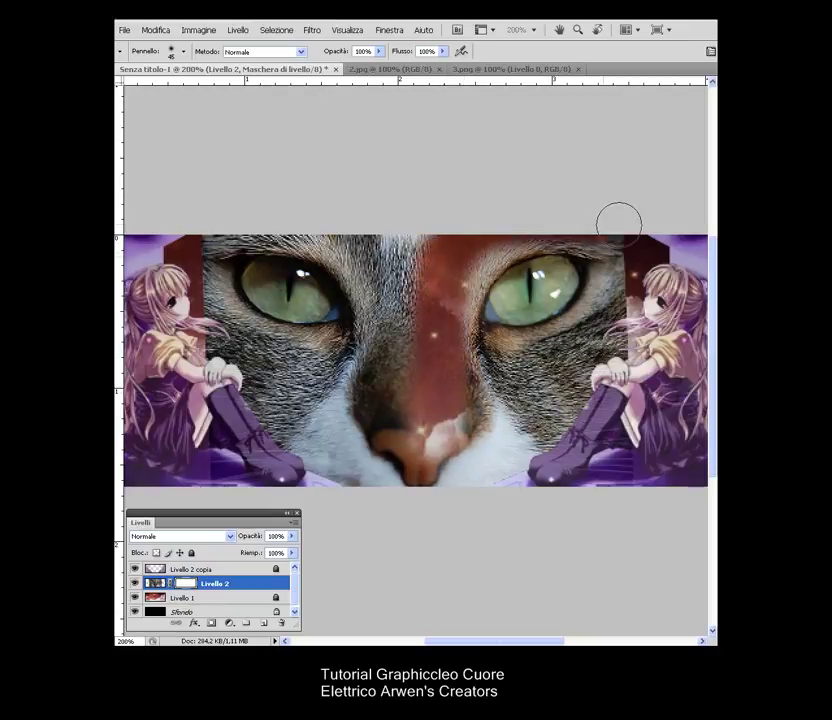
left_click_drag(605, 320, 570, 420)
left_click_drag(625, 255, 605, 295)
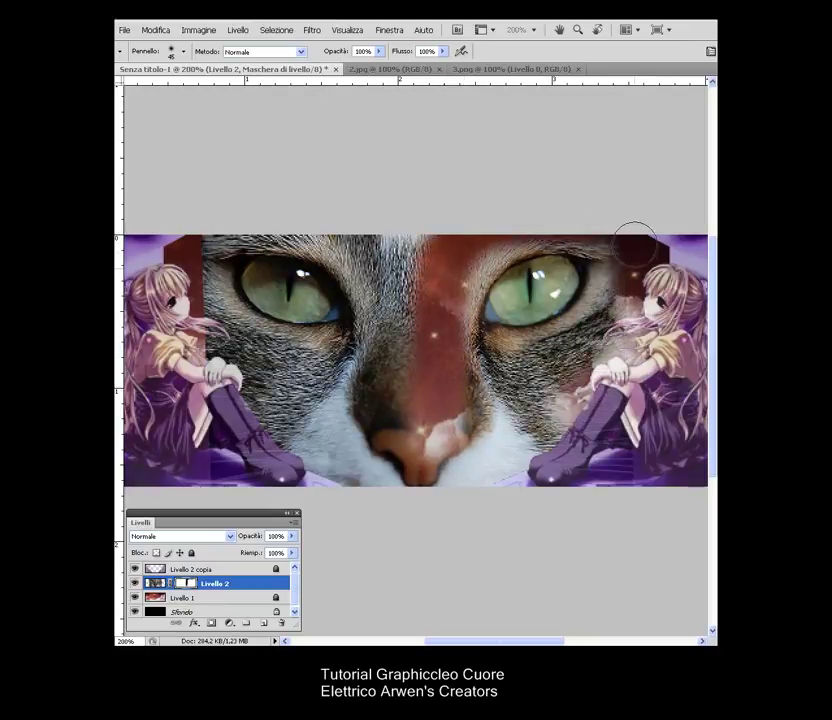
mouse_move(377, 496)
left_mouse_down()
mouse_move(548, 452)
mouse_move(490, 413)
mouse_move(513, 397)
left_mouse_up()
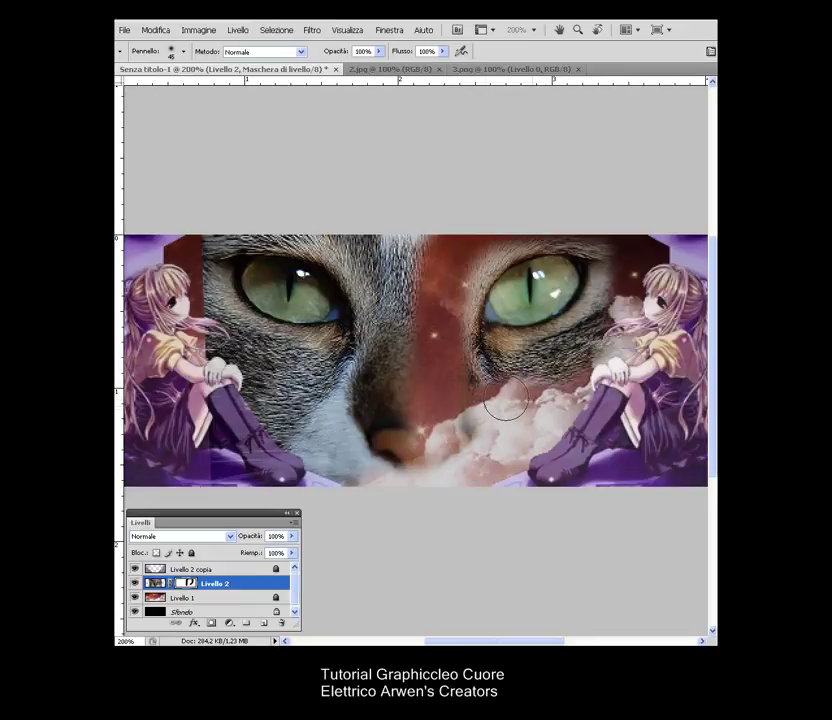
left_click_drag(380, 440, 230, 455)
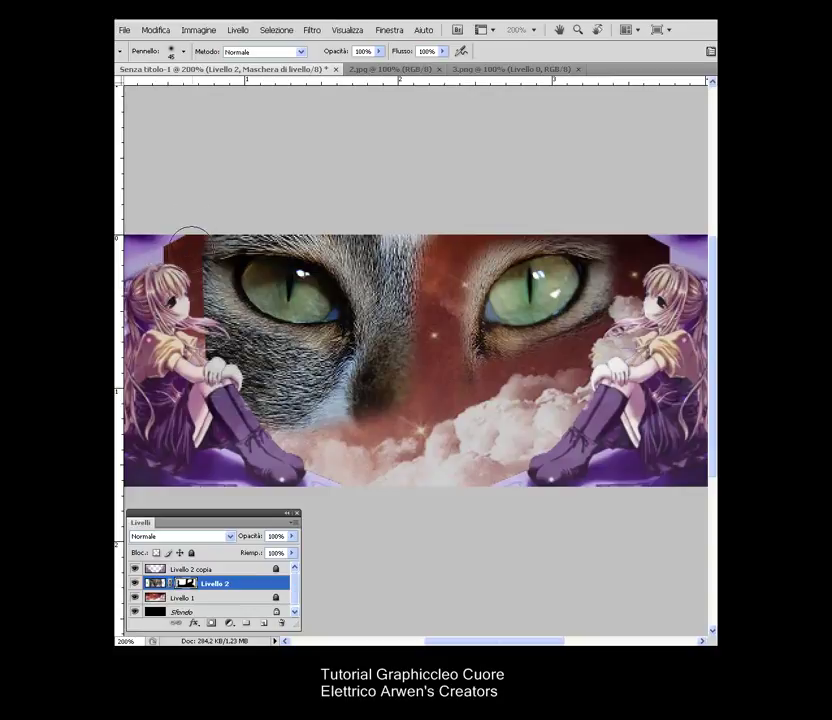
mouse_move(250, 405)
left_mouse_down()
mouse_move(328, 422)
mouse_move(375, 375)
left_mouse_up()
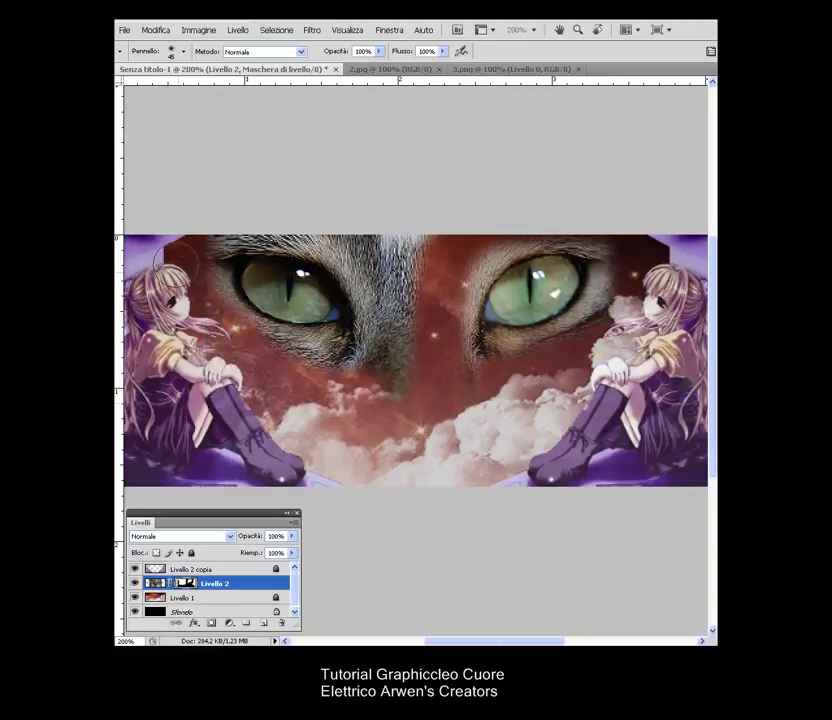
left_click_drag(377, 373, 405, 245)
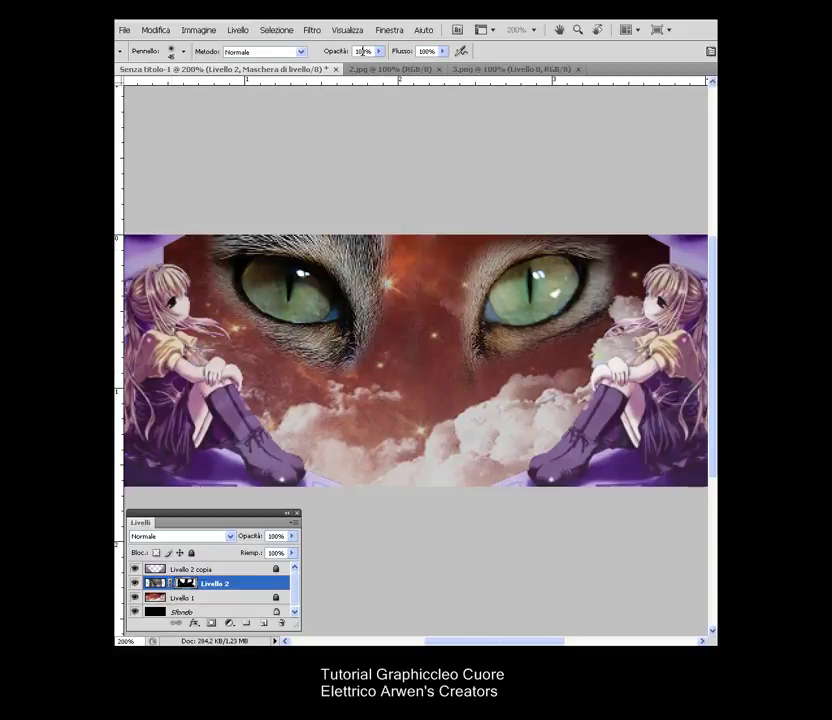
left_click_drag(345, 52, 333, 53)
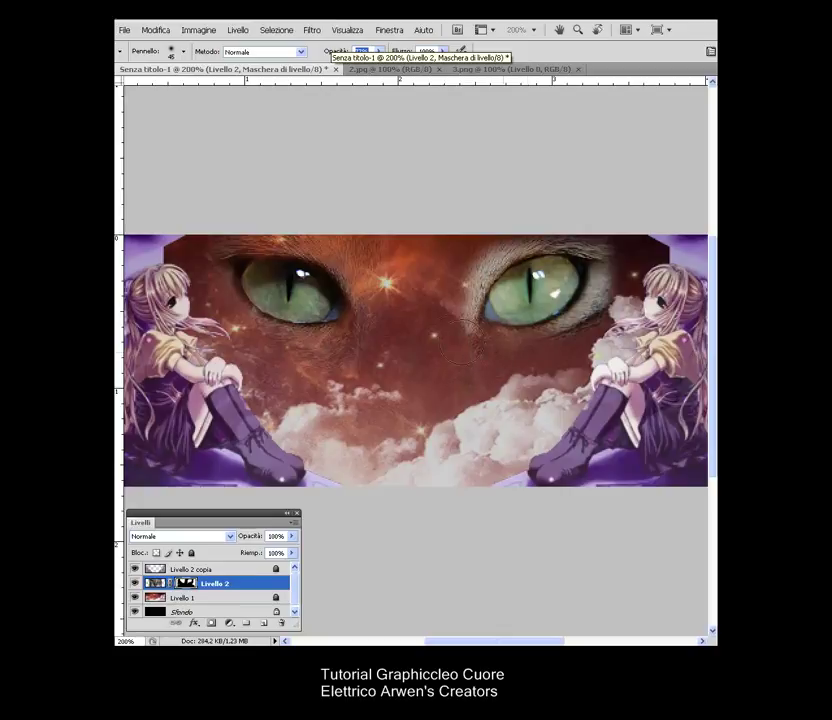
left_click_drag(505, 262, 551, 238)
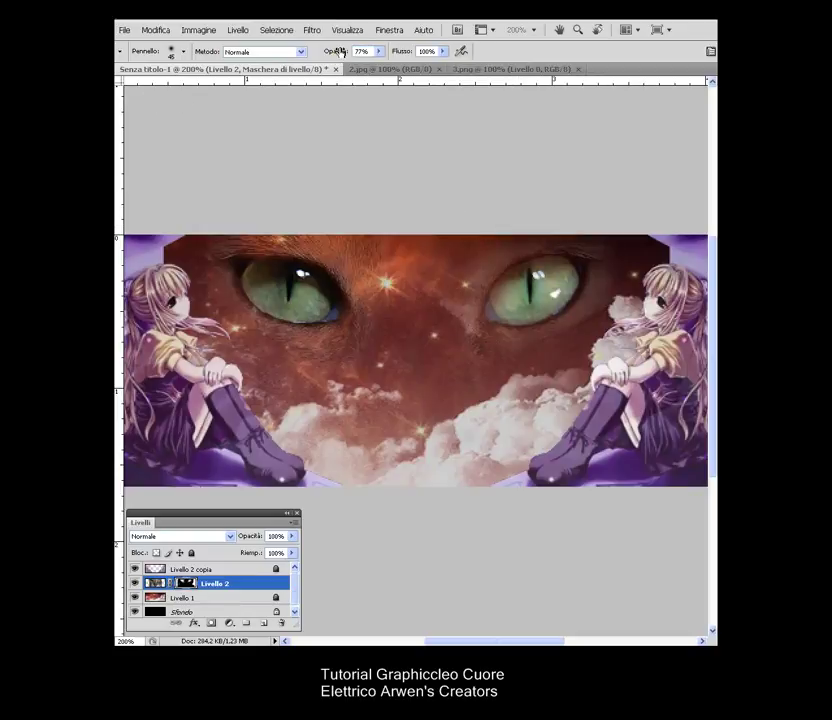
Step: Set the brush size to 37 px
left_click(181, 53)
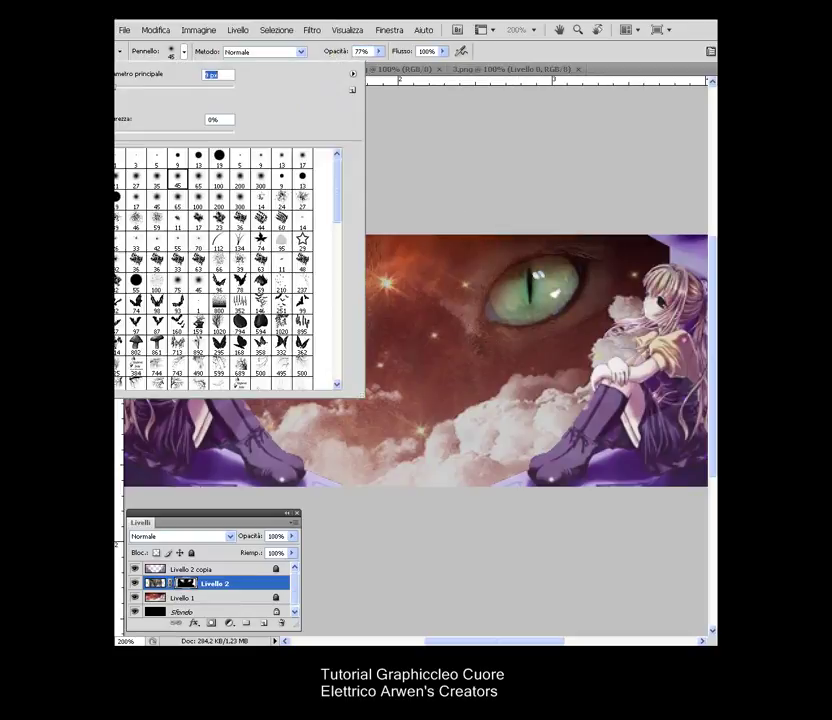
key("Return")
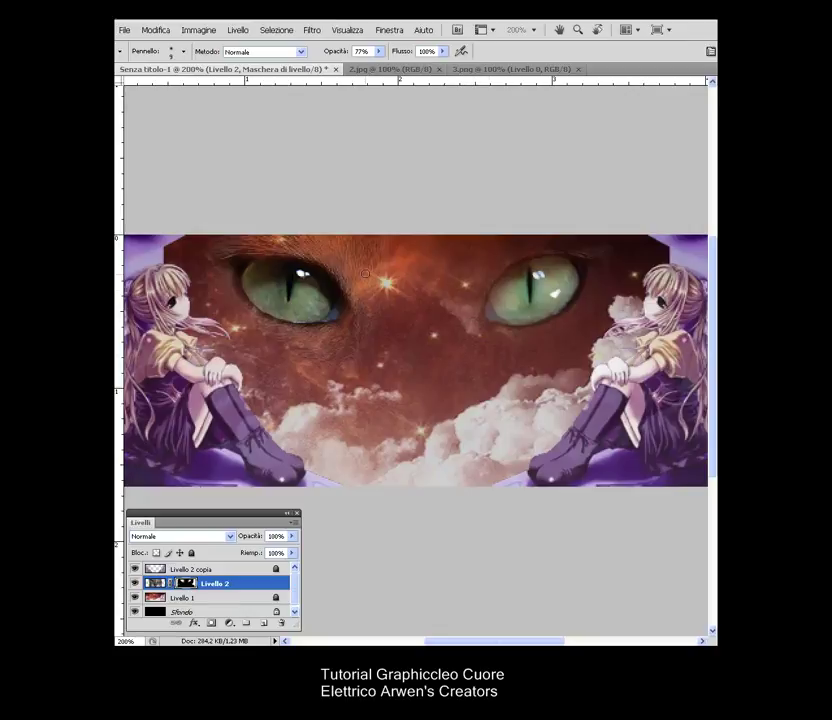
left_click(184, 53)
left_click_drag(131, 90, 200, 88)
left_click(450, 122)
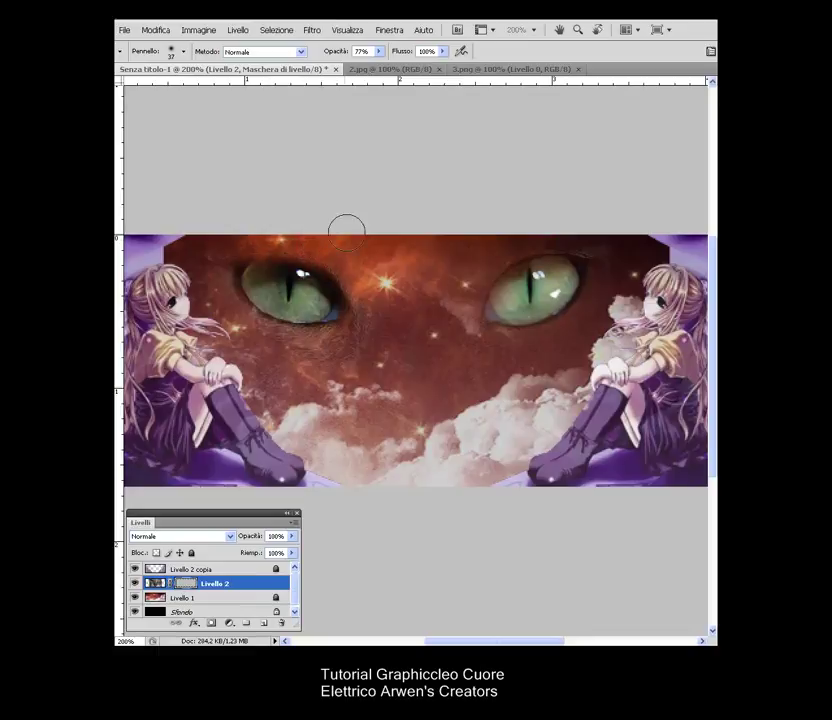
Step: Paint the mask to outline the left and right cat eyes cleanly
left_click_drag(331, 235, 366, 343)
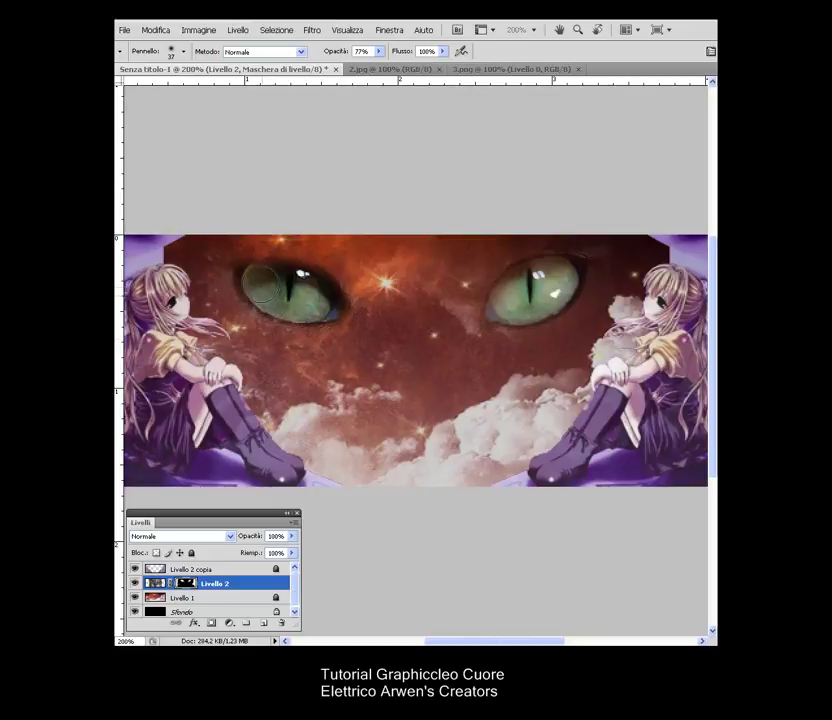
left_click_drag(258, 265, 282, 298)
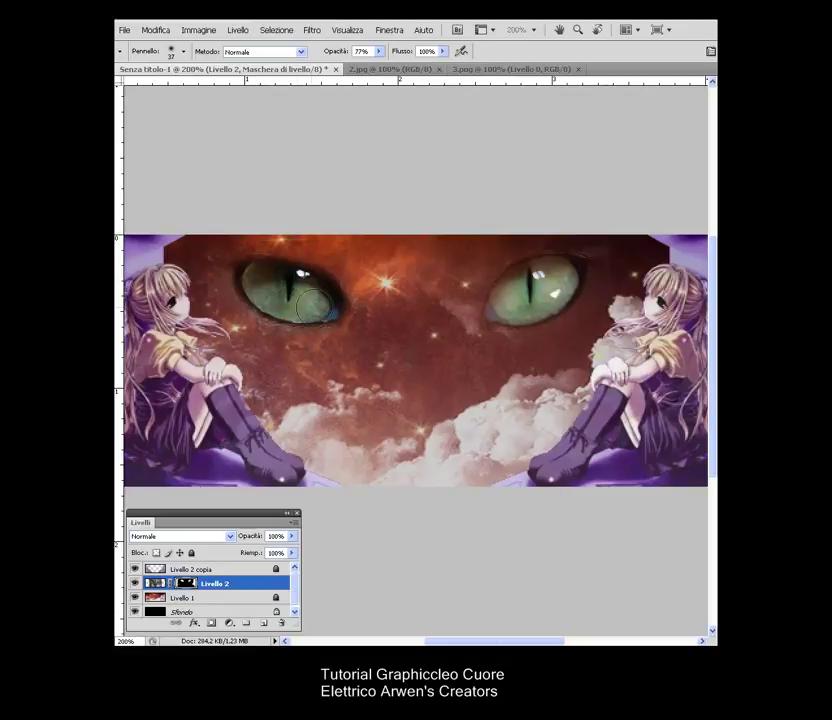
mouse_move(283, 300)
left_mouse_down()
mouse_move(326, 305)
mouse_move(298, 276)
mouse_move(290, 300)
left_mouse_up()
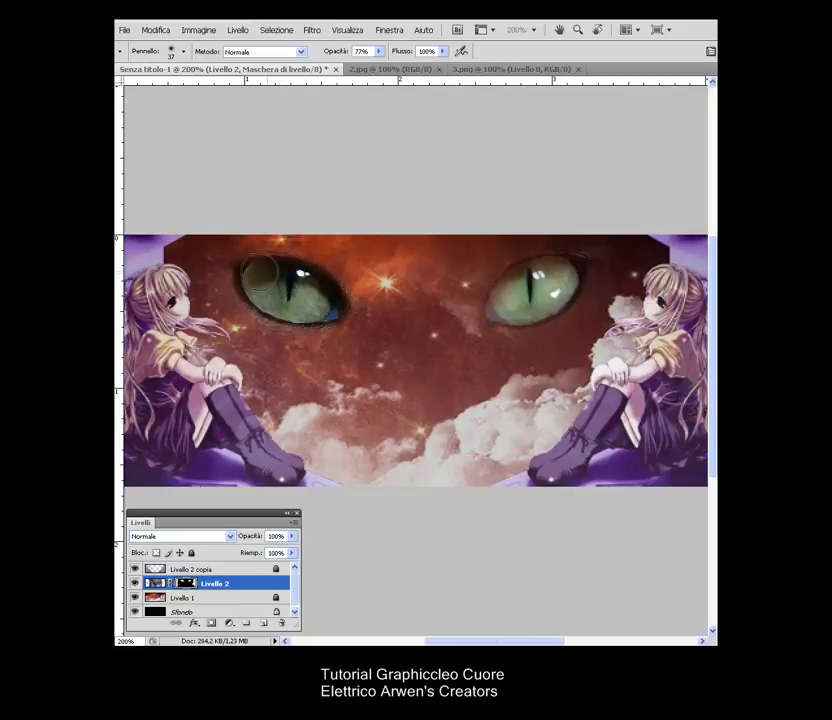
mouse_move(505, 300)
left_mouse_down()
mouse_move(526, 280)
mouse_move(509, 311)
mouse_move(566, 268)
mouse_move(497, 313)
left_mouse_up()
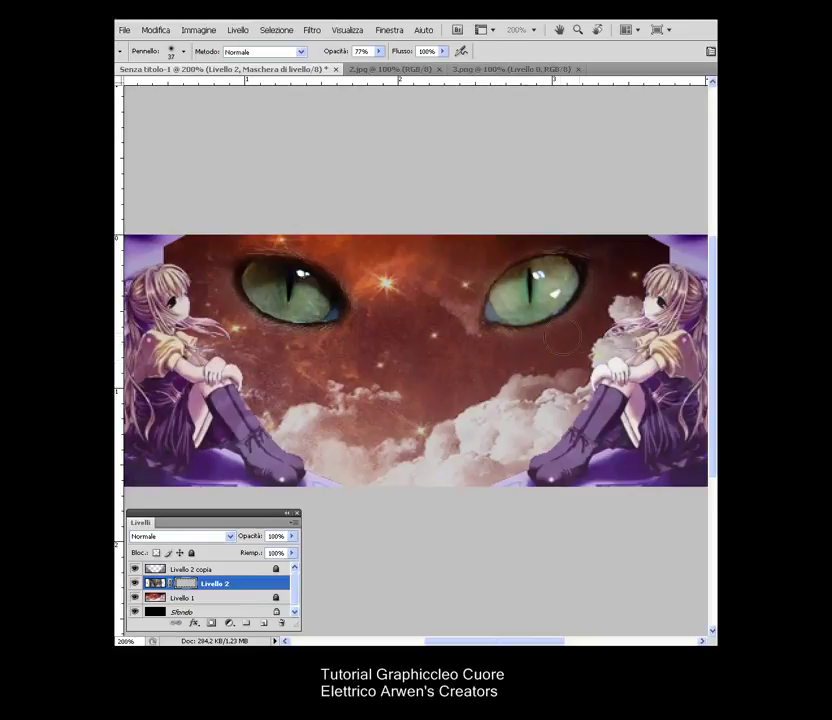
left_click_drag(530, 352, 318, 348)
left_click_drag(318, 348, 258, 330)
Step: Mask away leftover fur along the top edge with brush opacity at 100%
mouse_move(316, 226)
left_mouse_down()
mouse_move(271, 230)
mouse_move(340, 236)
mouse_move(327, 228)
left_mouse_up()
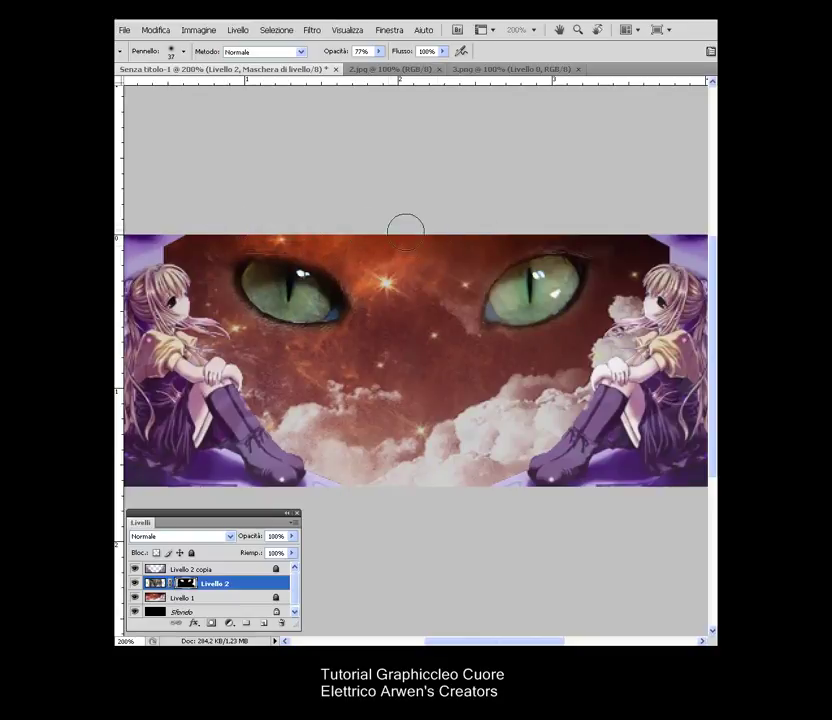
left_click_drag(337, 57, 362, 57)
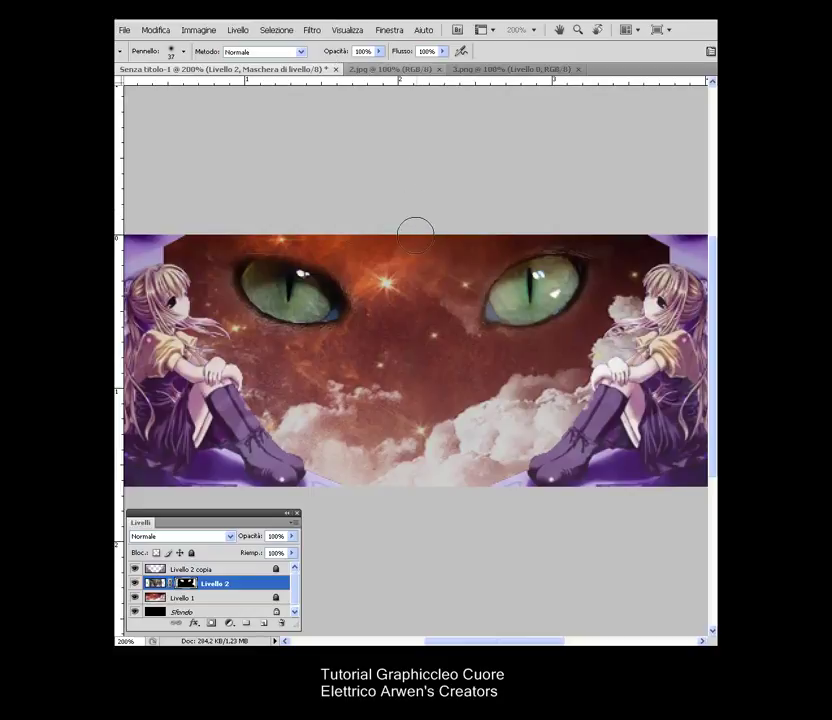
mouse_move(347, 229)
left_mouse_down()
mouse_move(289, 227)
mouse_move(385, 266)
left_mouse_up()
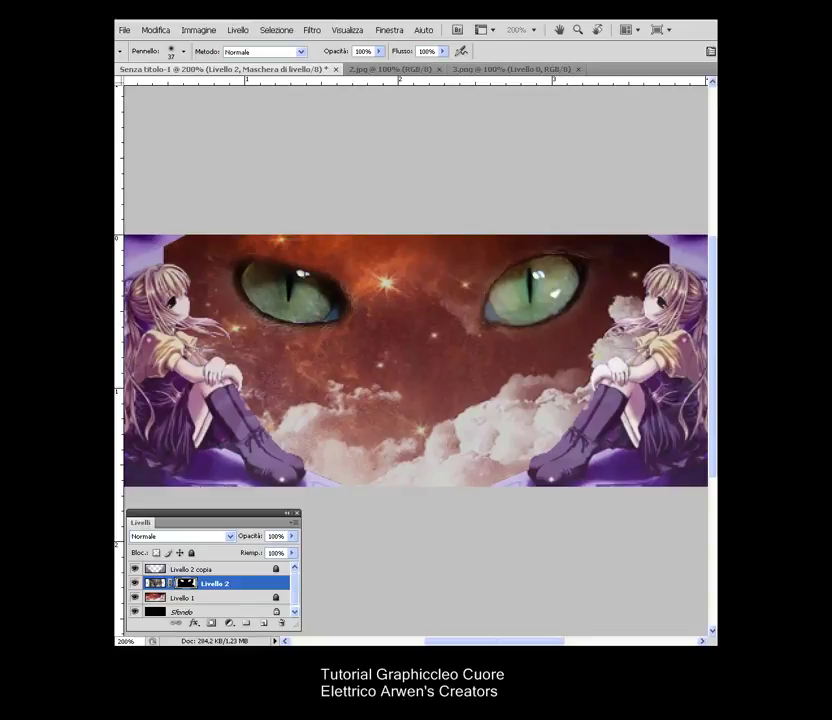
key("v")
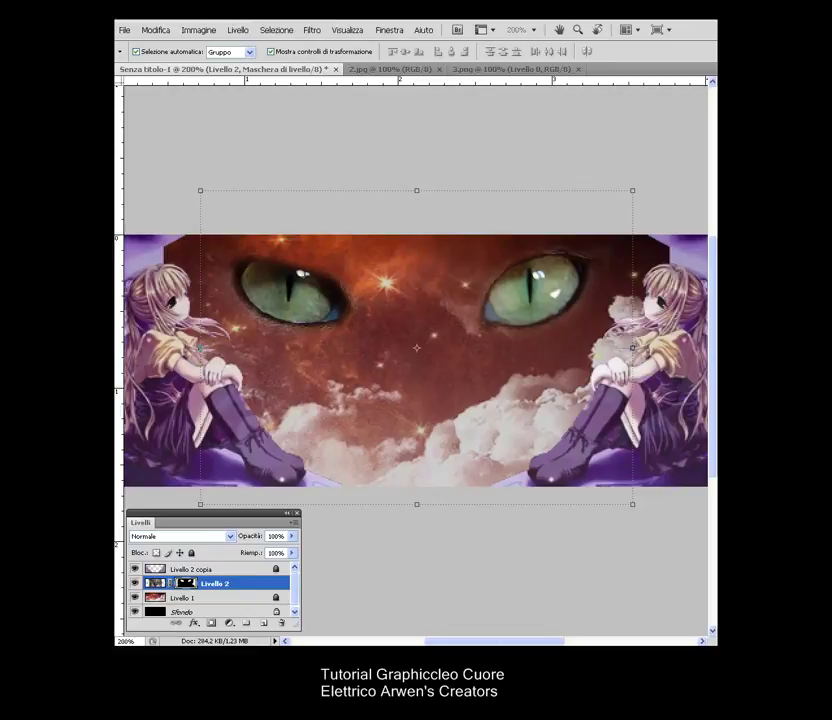
Step: Cycle through the Dodge and Smudge tools, ending on the Burn Tool
key("o")
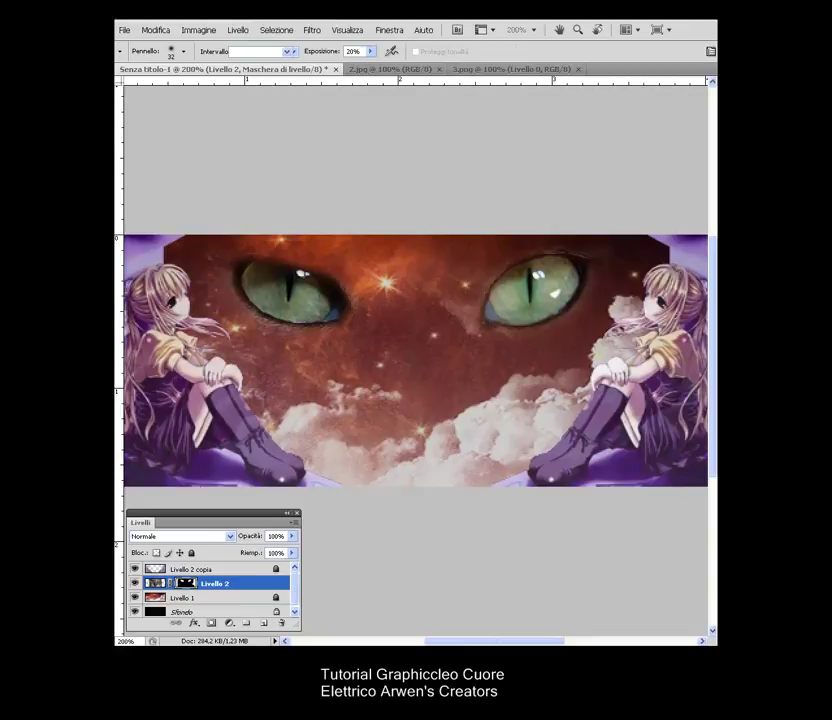
key("r")
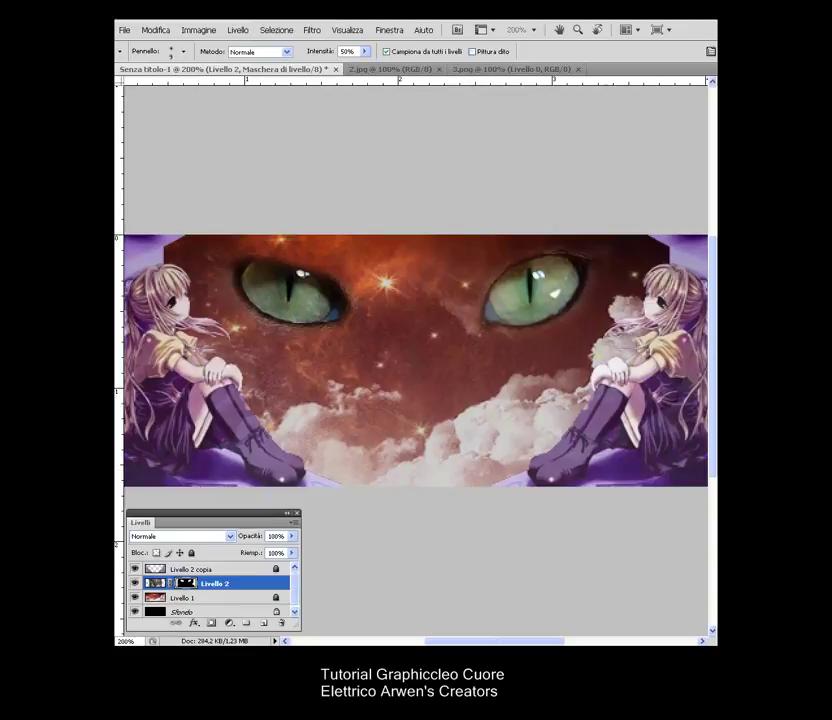
key("o")
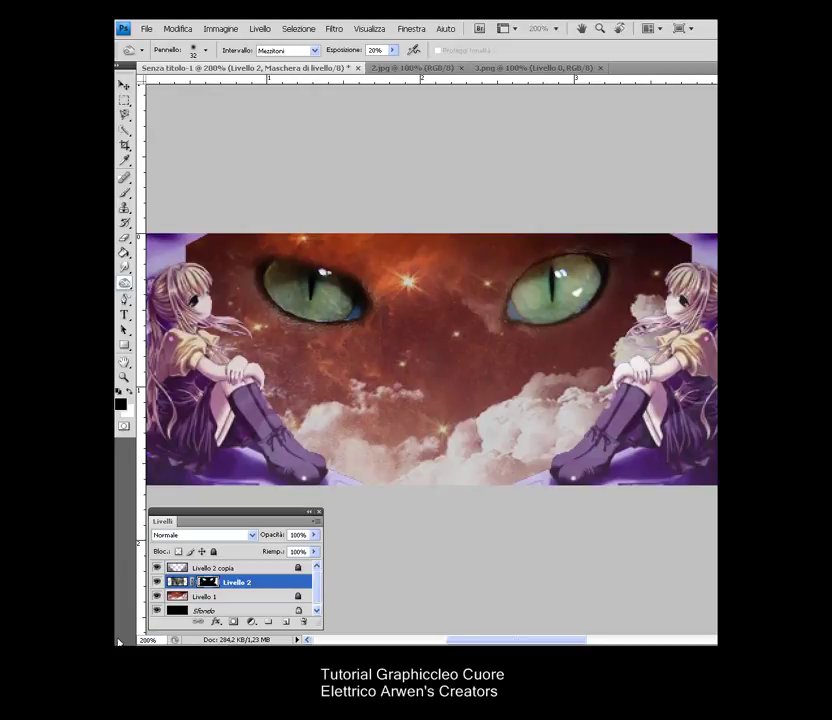
key("shift+o")
Step: Zoom to 300% on the eyes, use a 22 px brush, and target Livello 2's image
key("ctrl+plus")
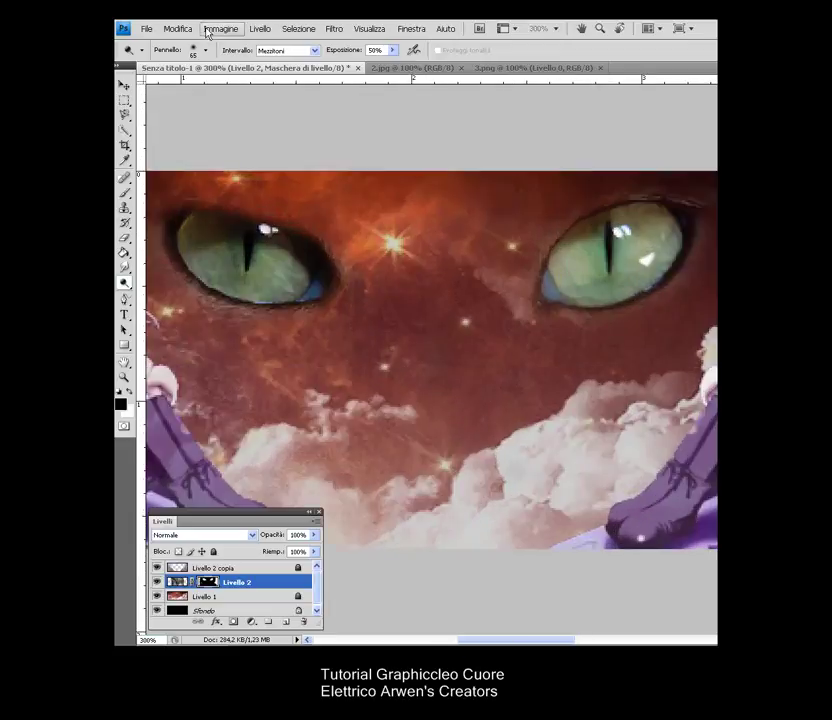
left_click(205, 50)
left_click_drag(195, 85, 143, 85)
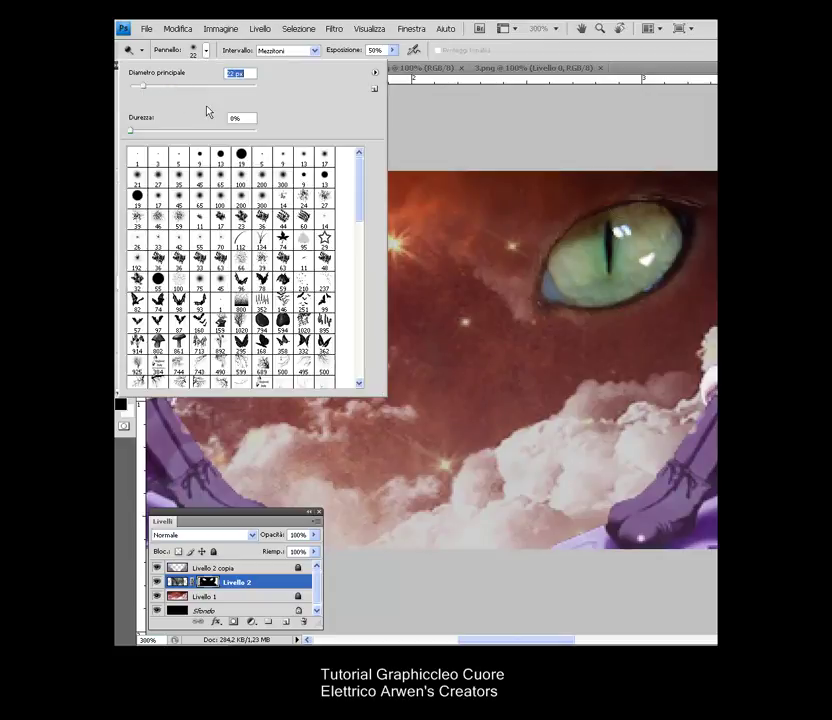
key("Return")
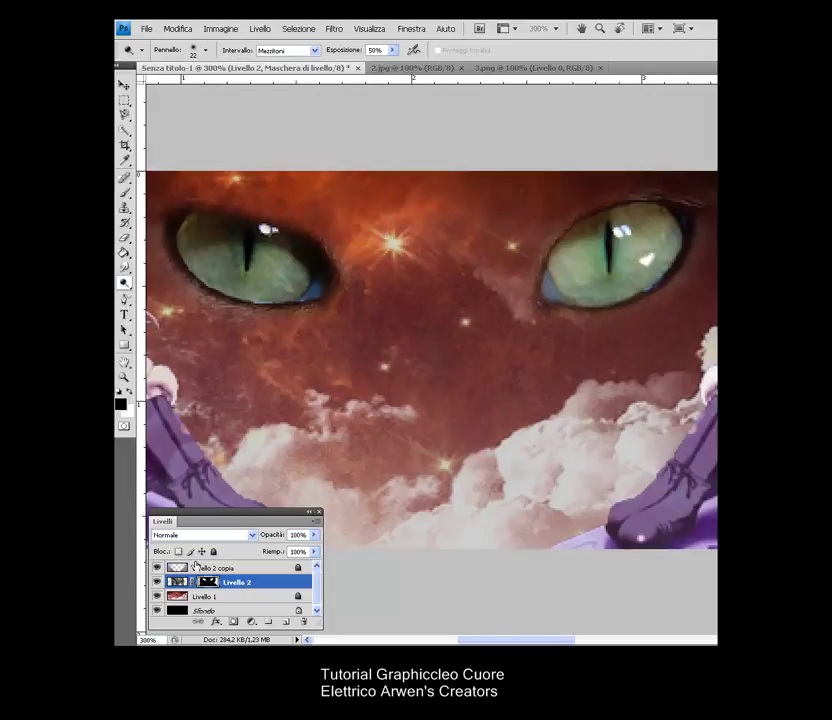
left_click(178, 581)
Step: Dodge both cat eyes lighter and set Livello 2 opacity to 62%
mouse_move(645, 259)
left_mouse_down()
mouse_move(644, 226)
mouse_move(593, 285)
mouse_move(583, 277)
mouse_move(639, 247)
mouse_move(613, 282)
mouse_move(573, 262)
mouse_move(617, 282)
mouse_move(654, 236)
mouse_move(576, 275)
mouse_move(655, 268)
left_mouse_up()
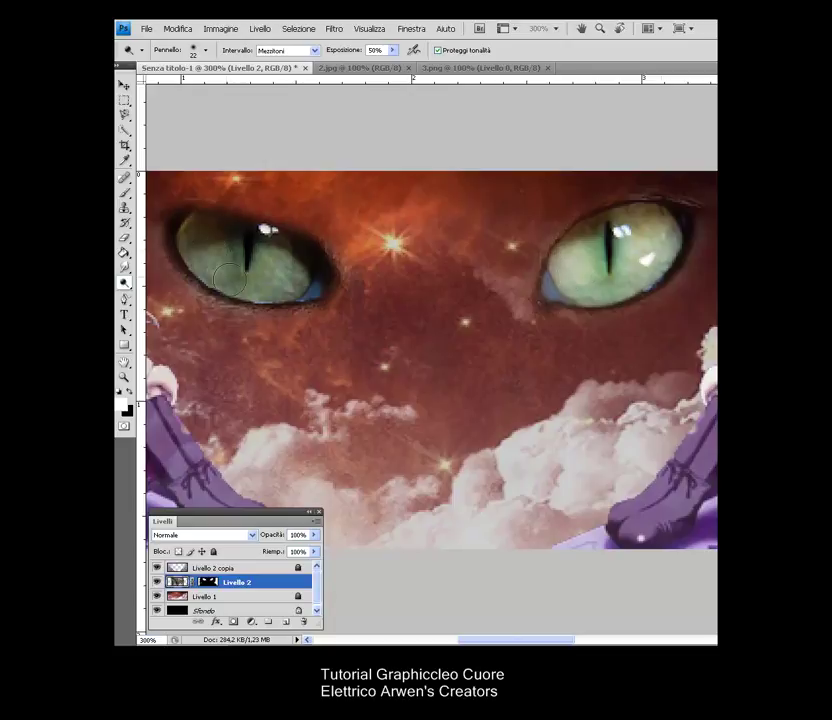
mouse_move(229, 277)
left_mouse_down()
mouse_move(273, 276)
mouse_move(208, 248)
mouse_move(268, 271)
mouse_move(241, 273)
mouse_move(203, 228)
mouse_move(230, 238)
left_mouse_up()
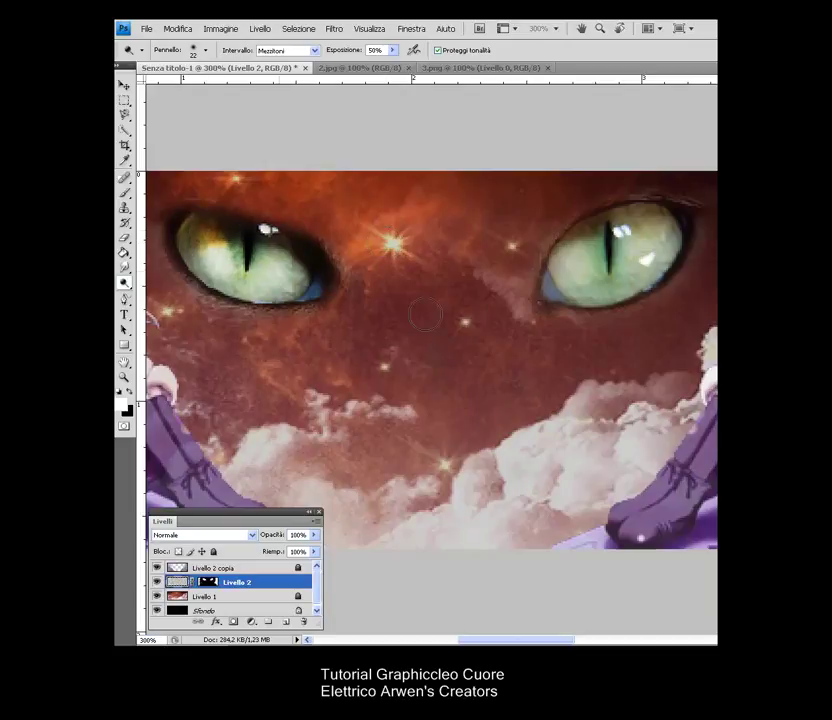
mouse_move(648, 243)
left_mouse_down()
mouse_move(604, 232)
mouse_move(590, 288)
left_mouse_up()
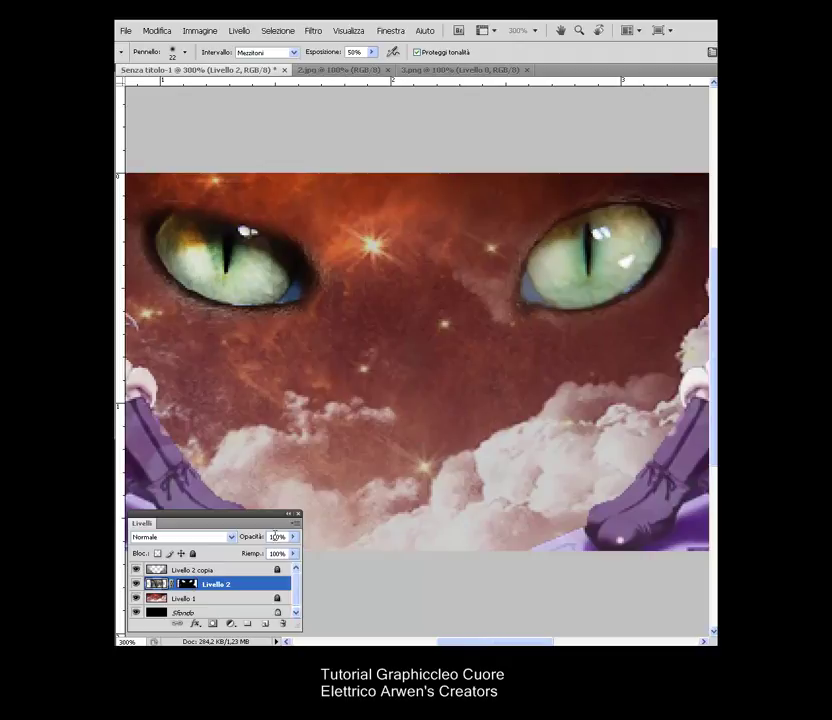
type("62")
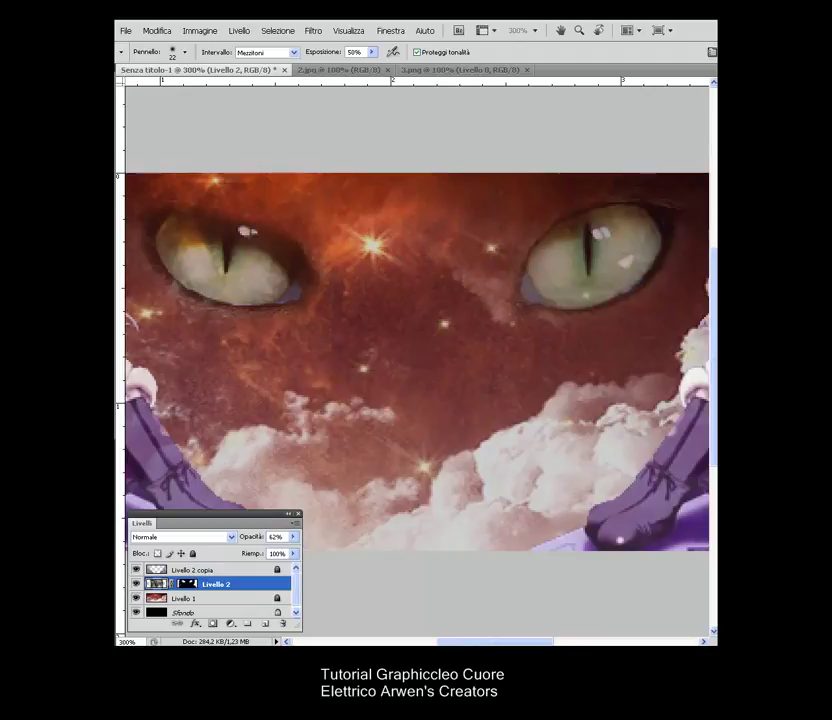
Step: Drag the red tribal heart from 3.png into the Senza titolo-1 banner
left_click(458, 70)
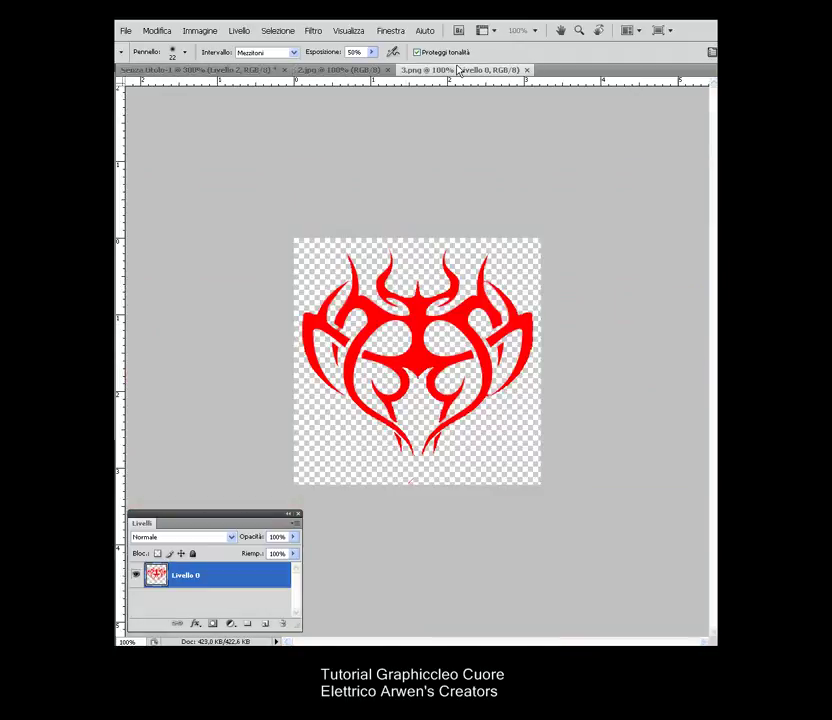
key("v")
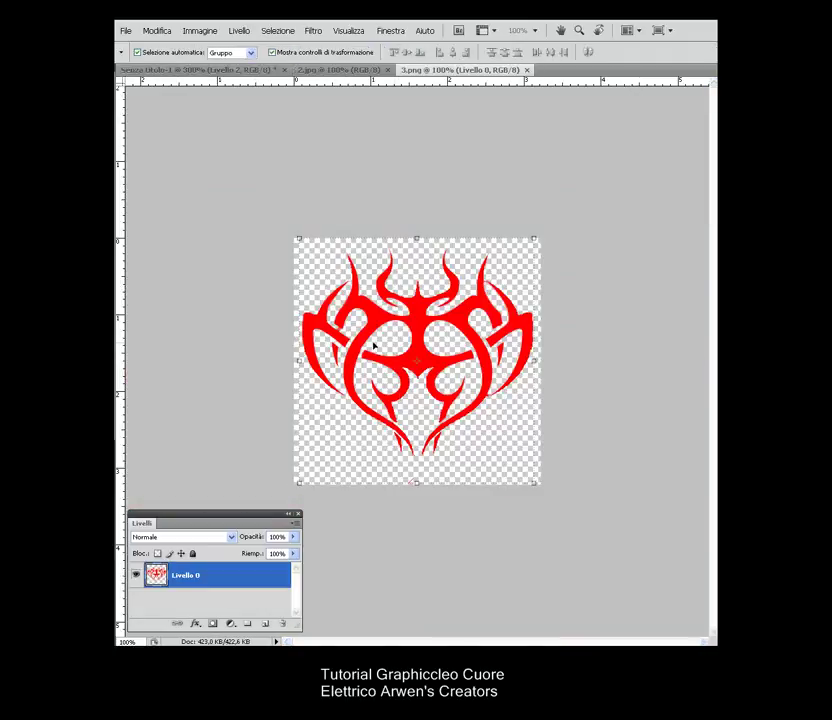
left_click_drag(407, 348, 211, 72)
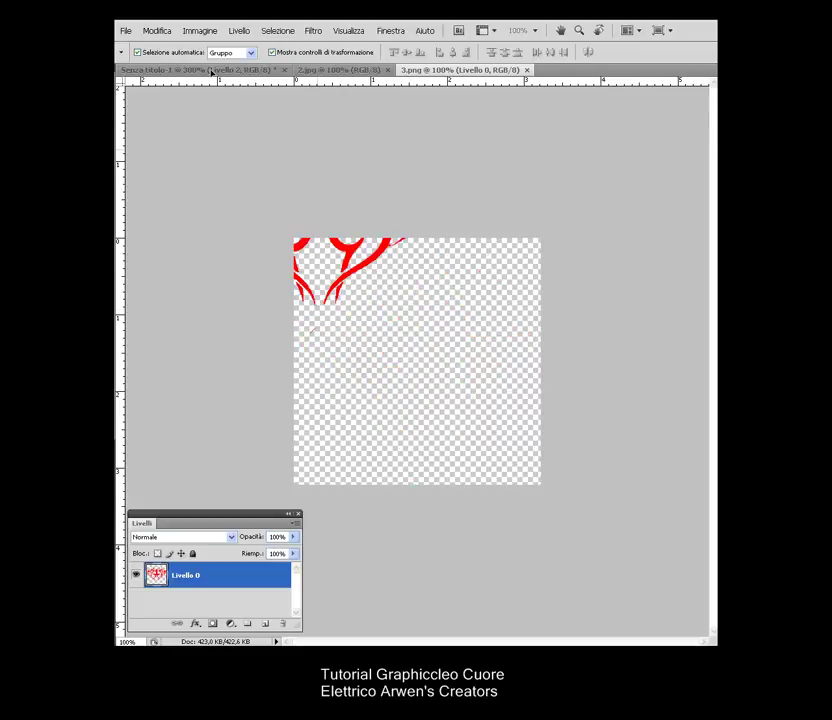
mouse_move(211, 72)
left_mouse_down()
mouse_move(418, 420)
mouse_move(411, 327)
left_mouse_up()
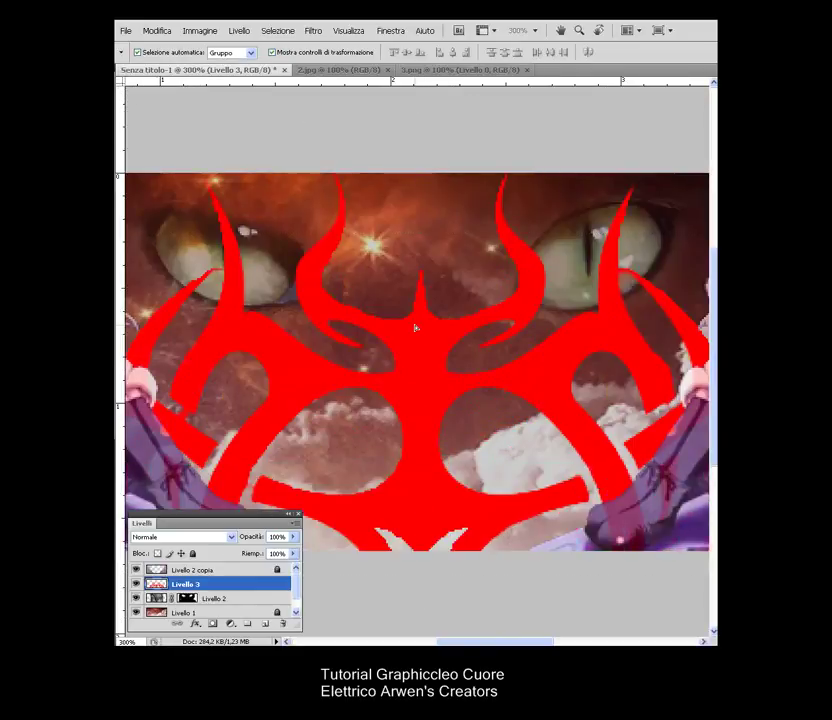
key("ctrl+minus")
key("ctrl+minus")
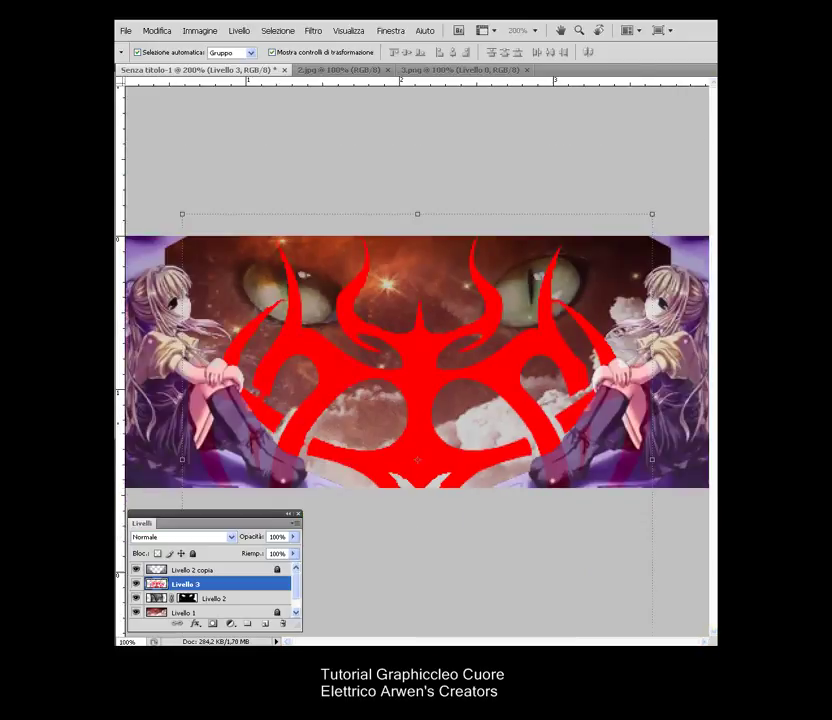
Step: Scale the heart to about 35% and place it at the banner's lower centre
left_click_drag(535, 533, 383, 375)
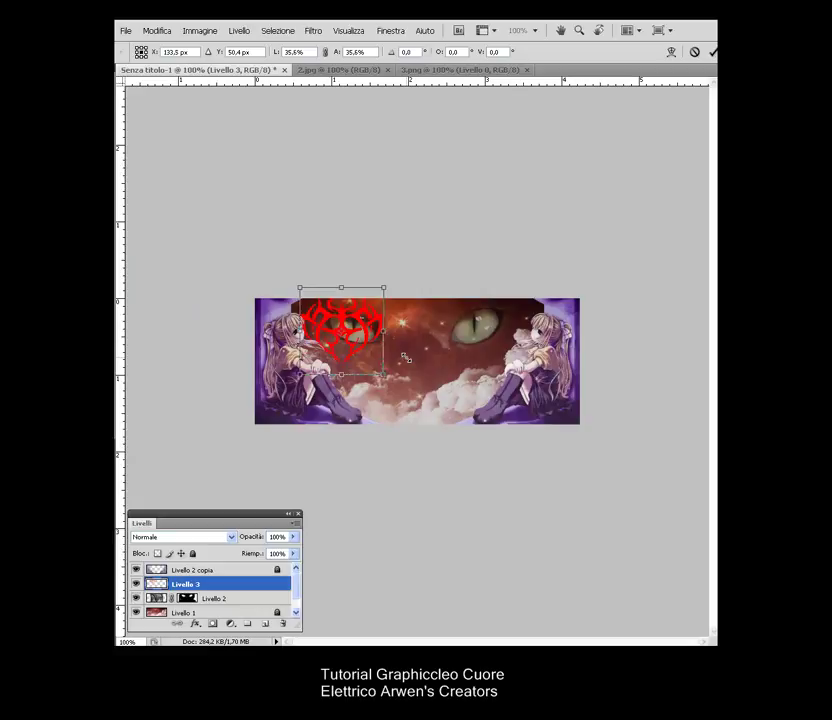
mouse_move(341, 324)
left_mouse_down()
mouse_move(425, 374)
mouse_move(416, 372)
left_mouse_up()
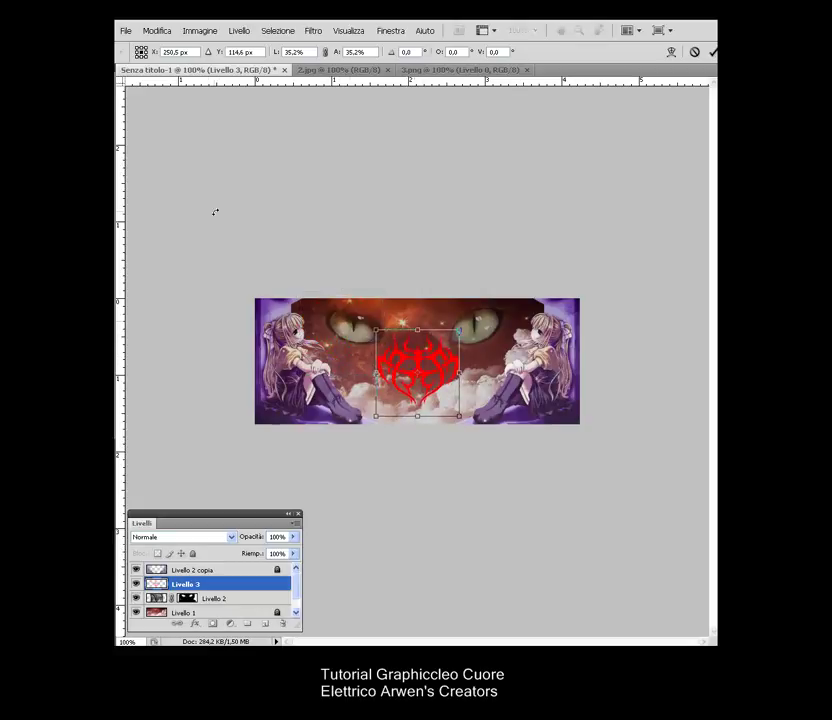
key("v")
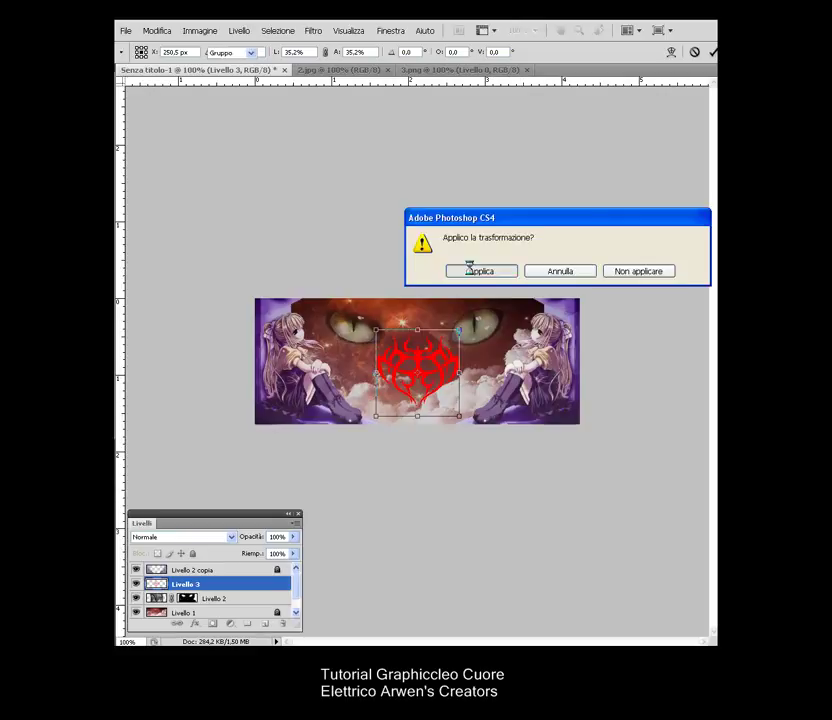
left_click(470, 268)
left_click(352, 376)
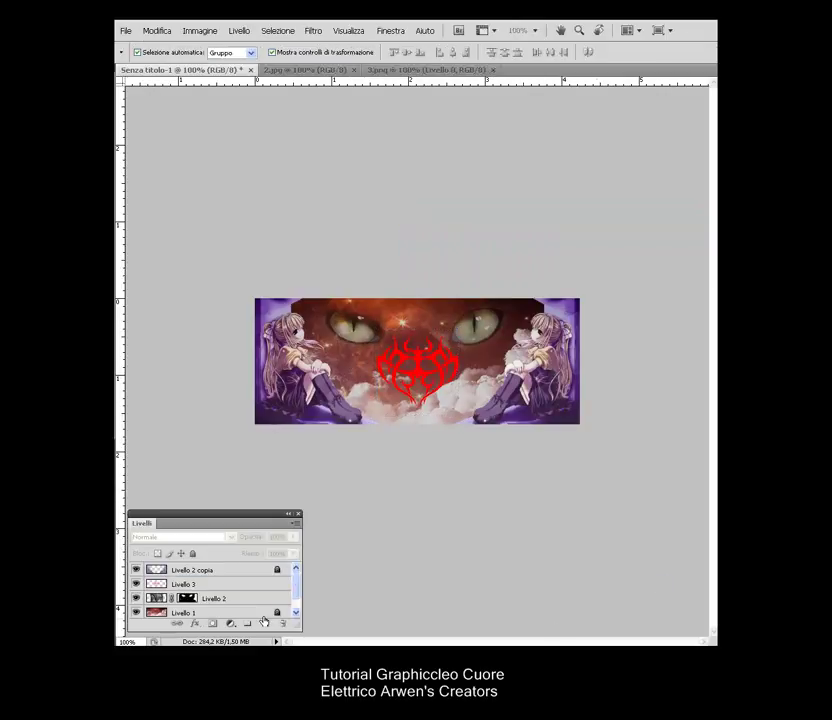
Step: Add vertical and horizontal guides crossing at the banner's centre
left_click(225, 611)
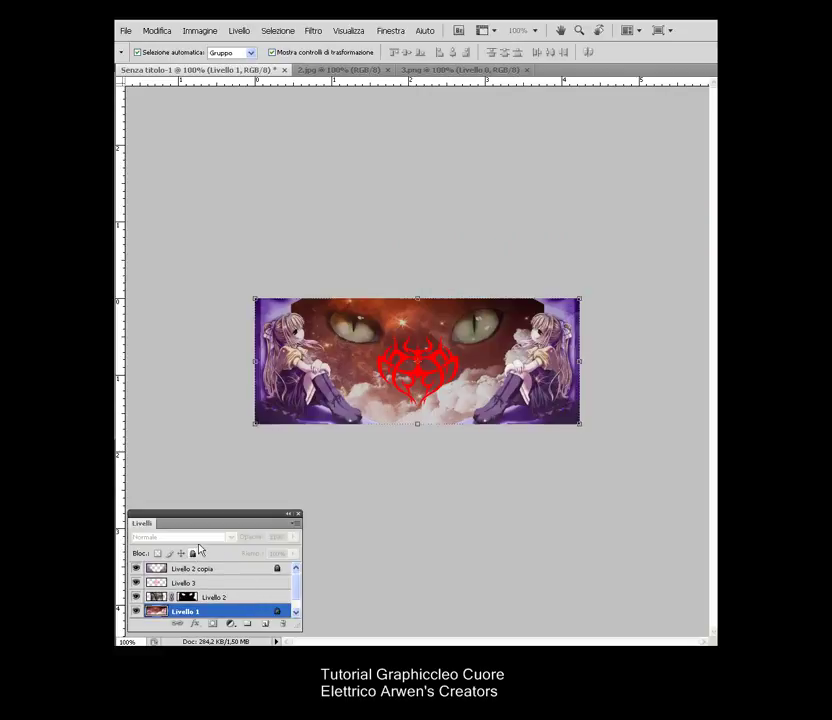
left_click_drag(121, 355, 418, 420)
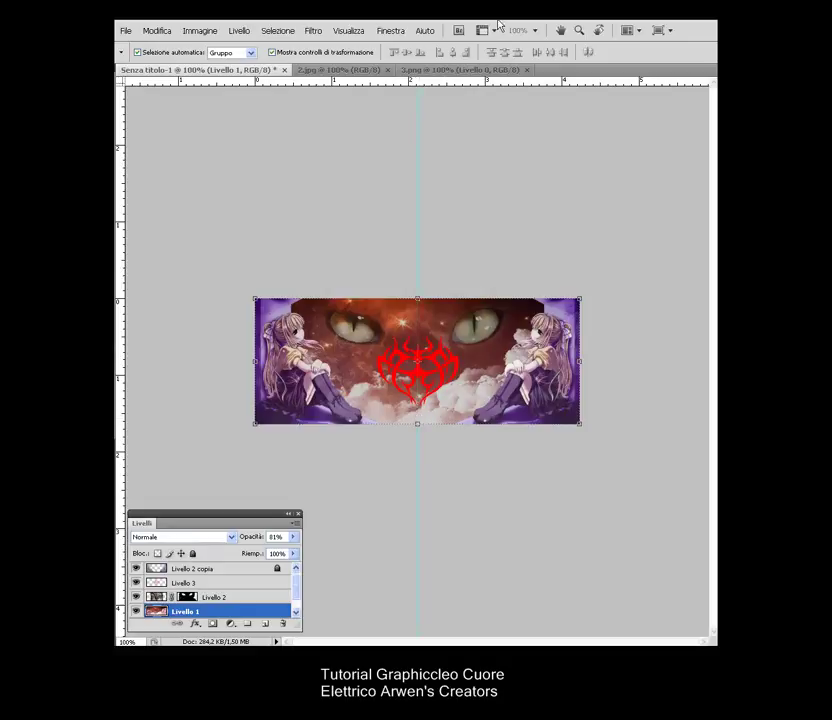
left_click_drag(446, 84, 451, 362)
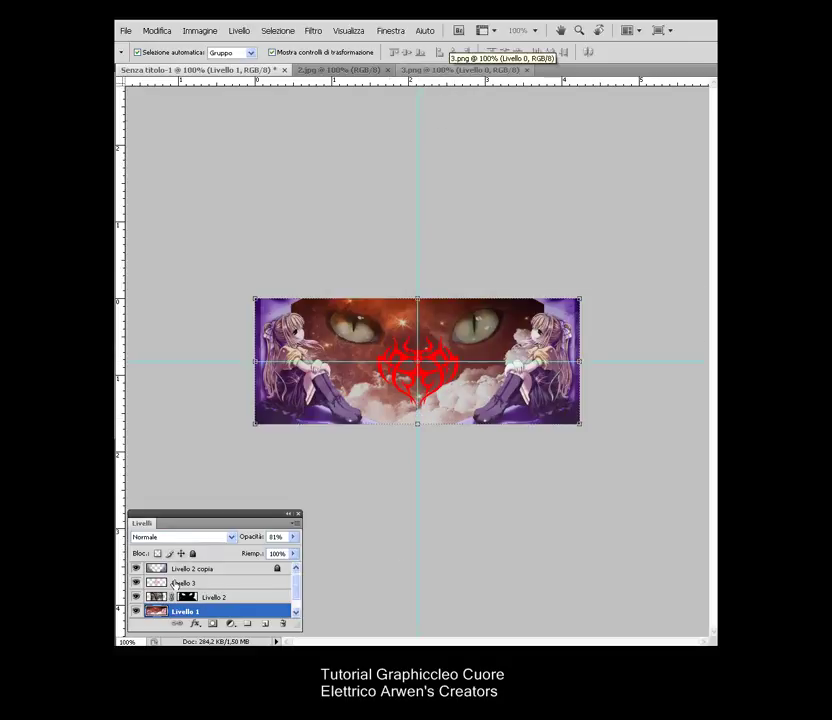
Step: Nudge the heart layer Livello 3 onto the centre guides
left_click(176, 583)
left_click_drag(457, 370, 457, 367)
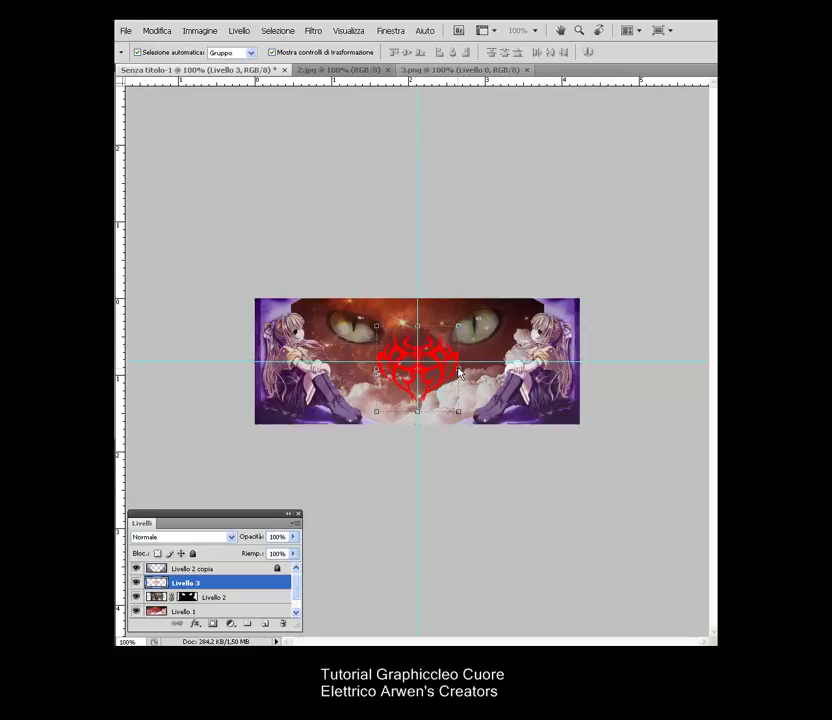
left_click_drag(460, 372, 457, 373)
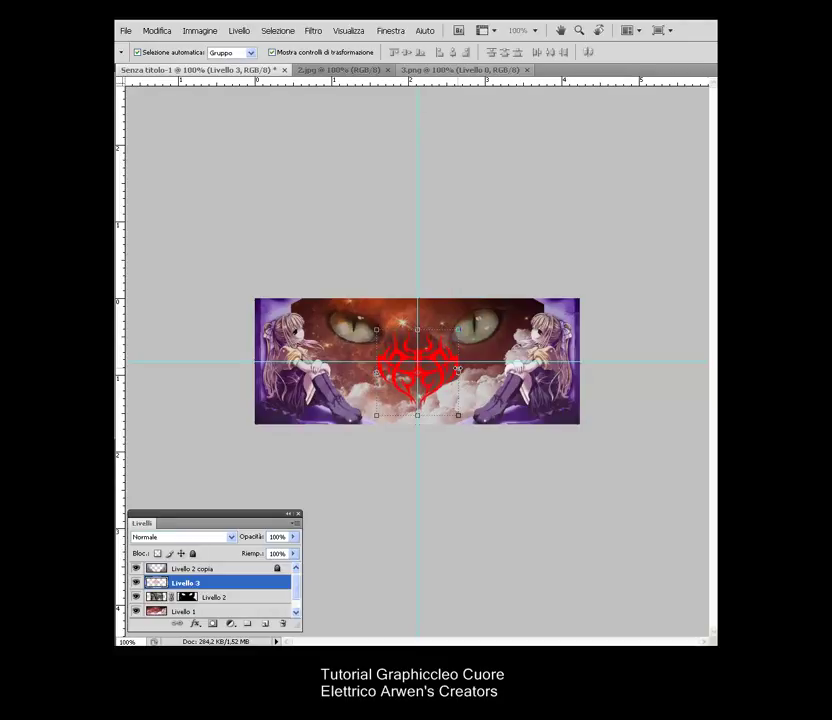
Step: Enlarge the cat-eyes layer Livello 2 to about 112%
left_click(188, 598)
left_click(528, 436)
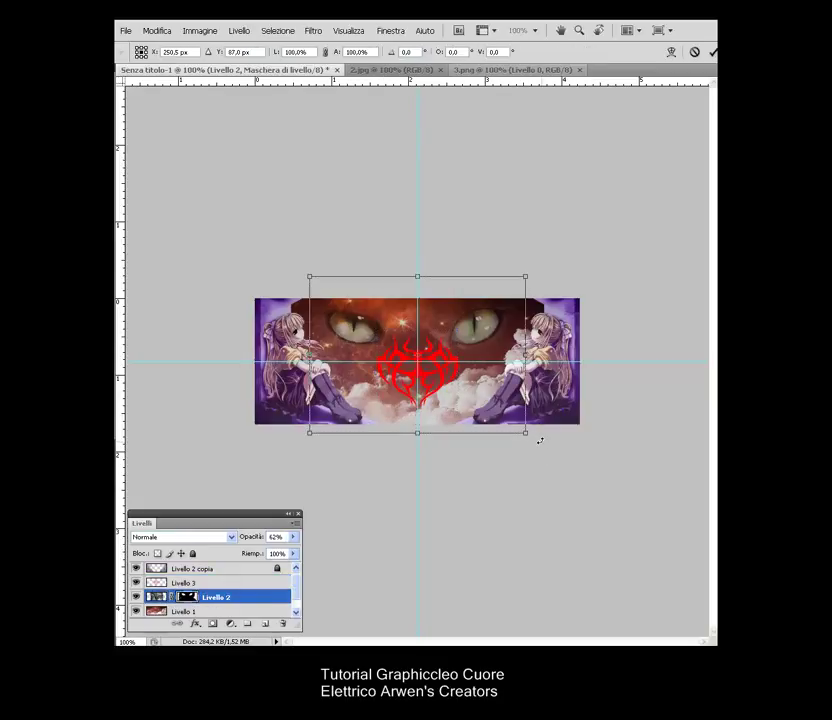
left_click_drag(527, 434, 551, 452)
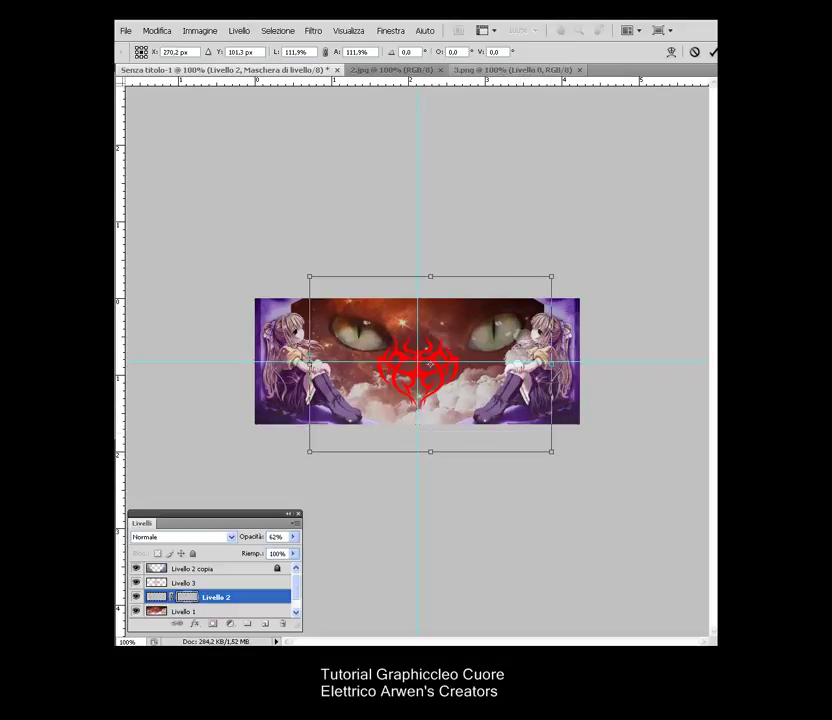
left_click(416, 232)
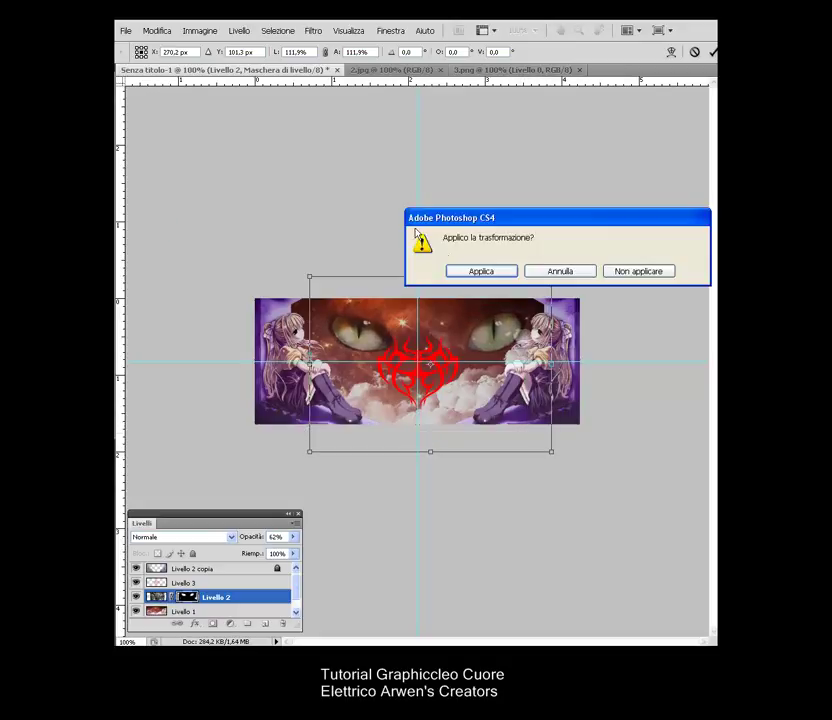
left_click(481, 272)
Step: Nudge the cat-eyes layer back to centre and remove both centre guides
key("Left")
key("Left")
key("Left")
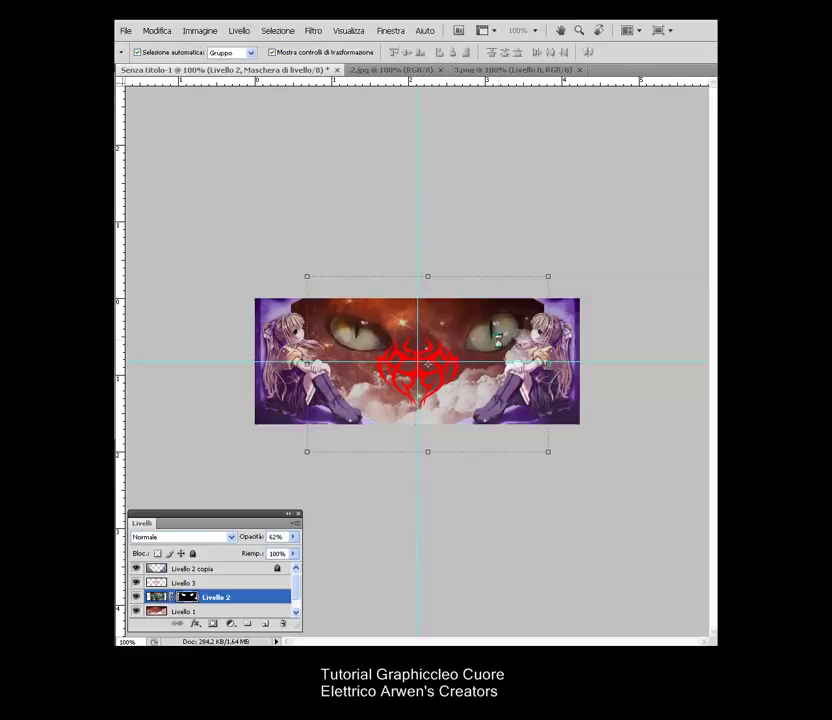
key("Left")
key("Left")
key("Left")
key("Left")
key("Left")
key("Left")
key("Left")
key("Up")
key("Up")
key("Up")
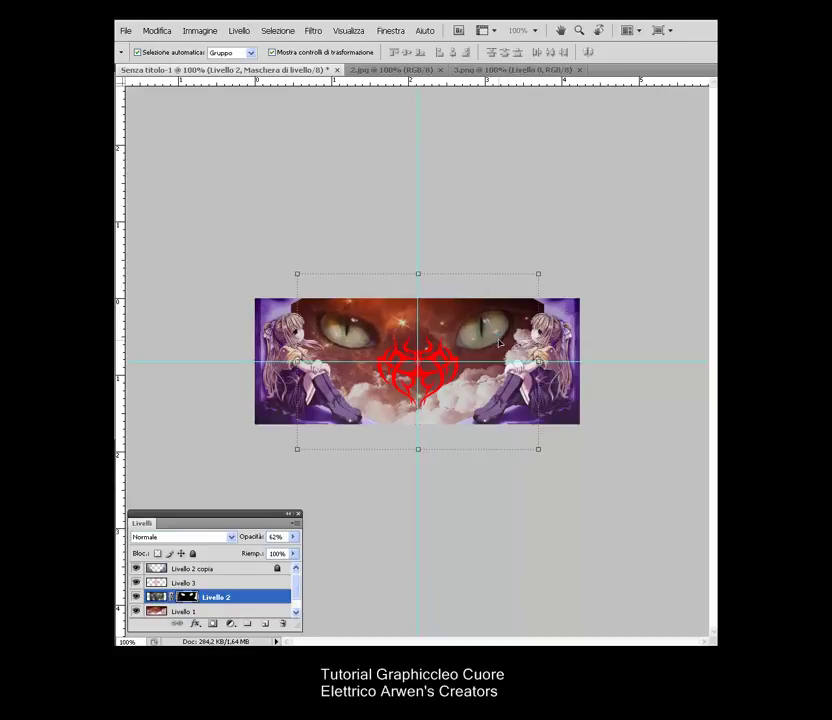
key("Right")
key("Right")
left_click(551, 462)
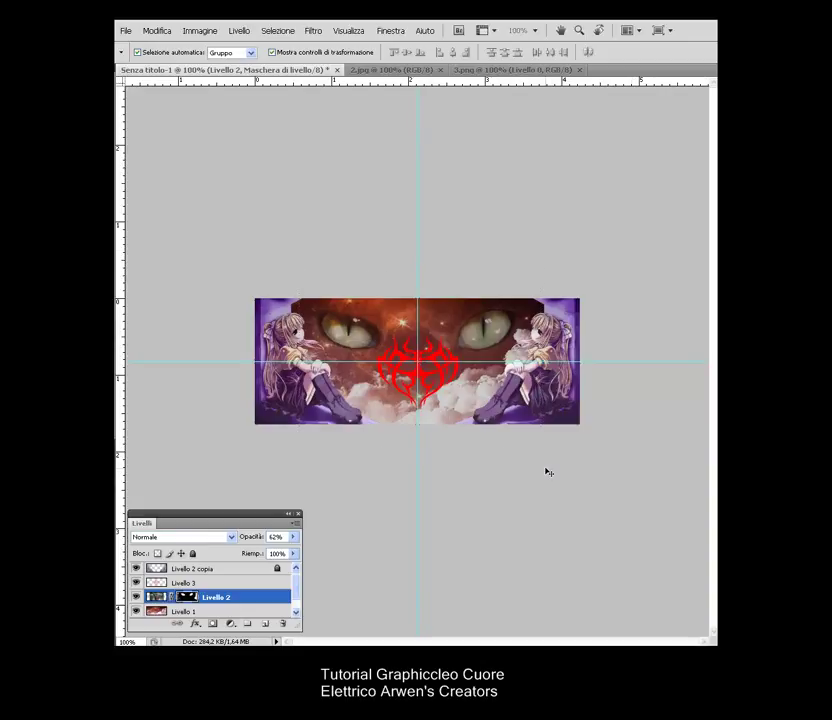
left_click(548, 472)
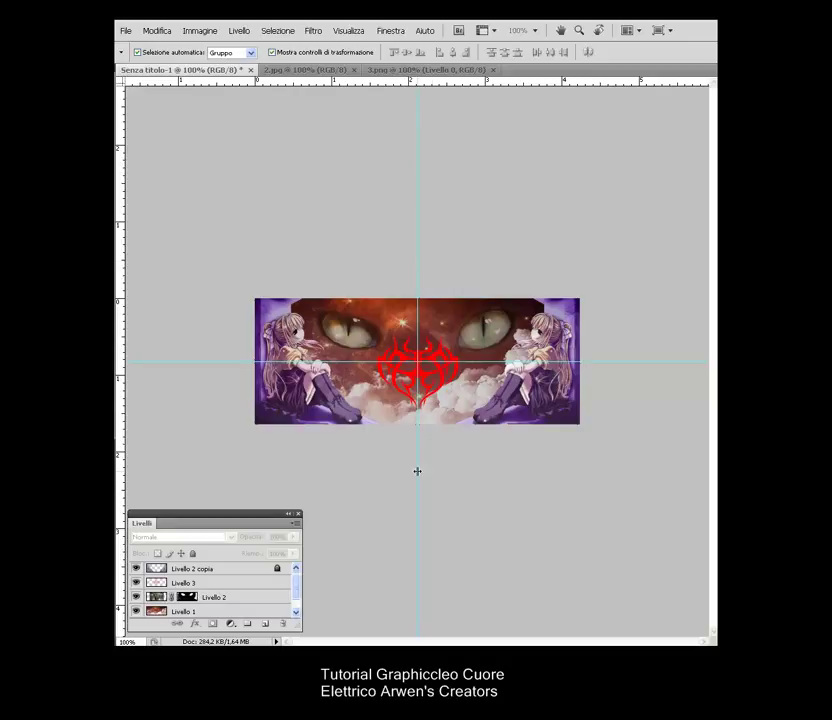
left_click_drag(417, 471, 122, 470)
left_click_drag(676, 362, 440, 80)
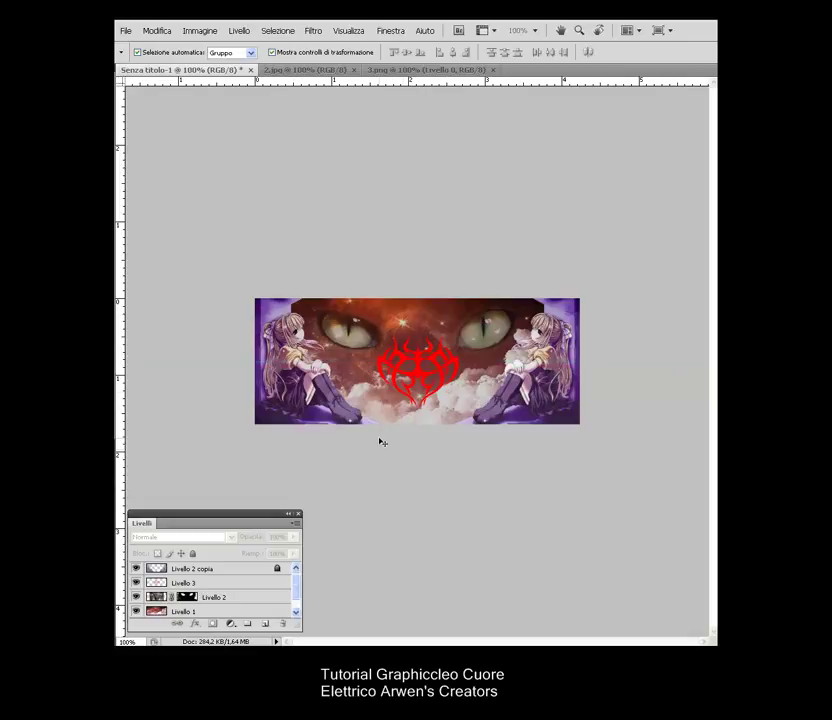
Step: Duplicate the heart layer Livello 3 and lock the cat-eyes layer Livello 2
left_click(193, 582)
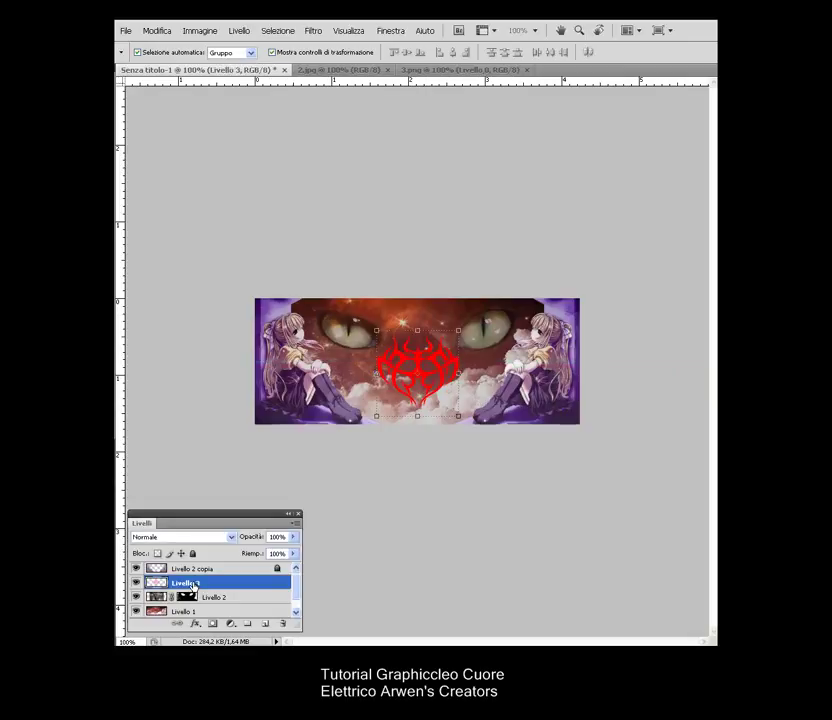
key("ctrl+j")
key("ctrl+j")
scroll(193, 585, "down", 1)
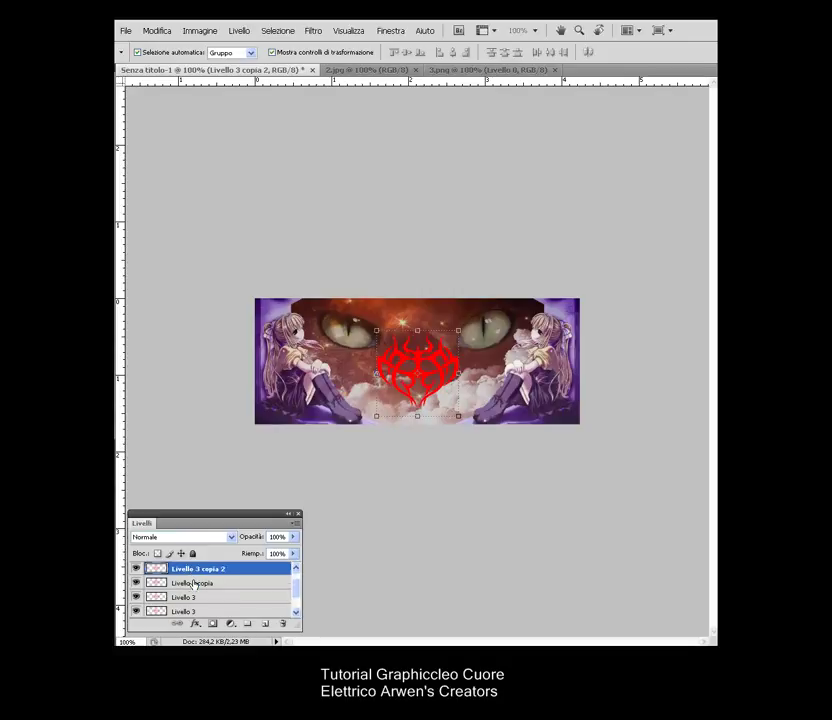
scroll(193, 583, "down", 1)
left_click(222, 582)
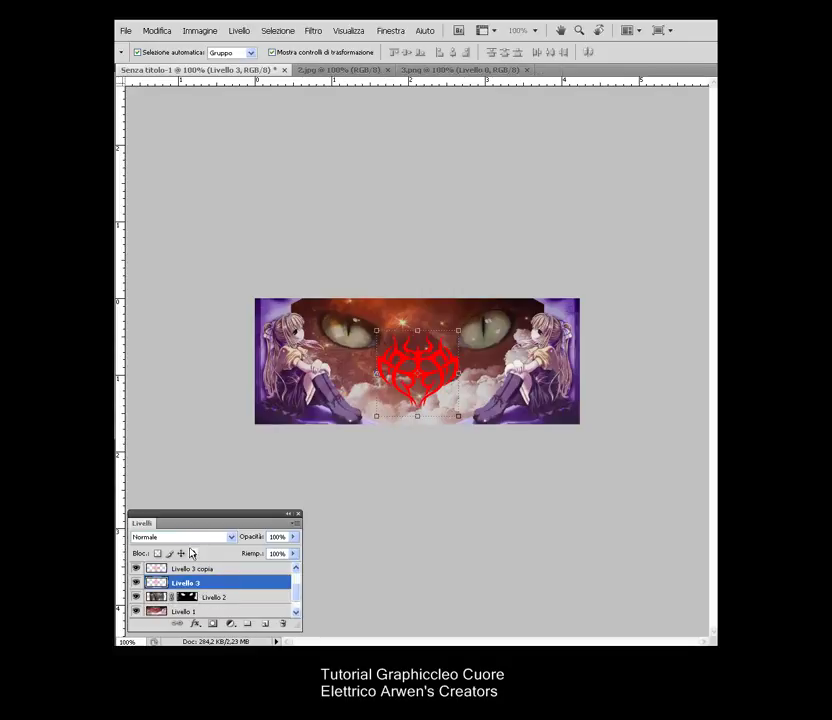
left_click(222, 597)
left_click(192, 553)
left_click(197, 583)
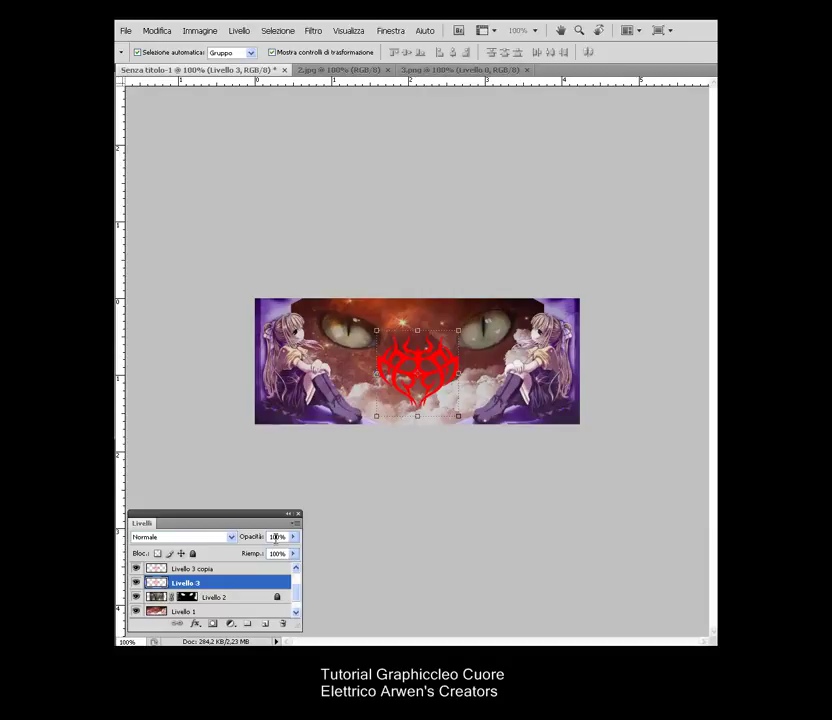
Step: Set Livello 3's opacity to 70% and create a second copy, Livello 3 copia 2
left_click(276, 539)
type("5")
key("Return")
left_click(230, 570)
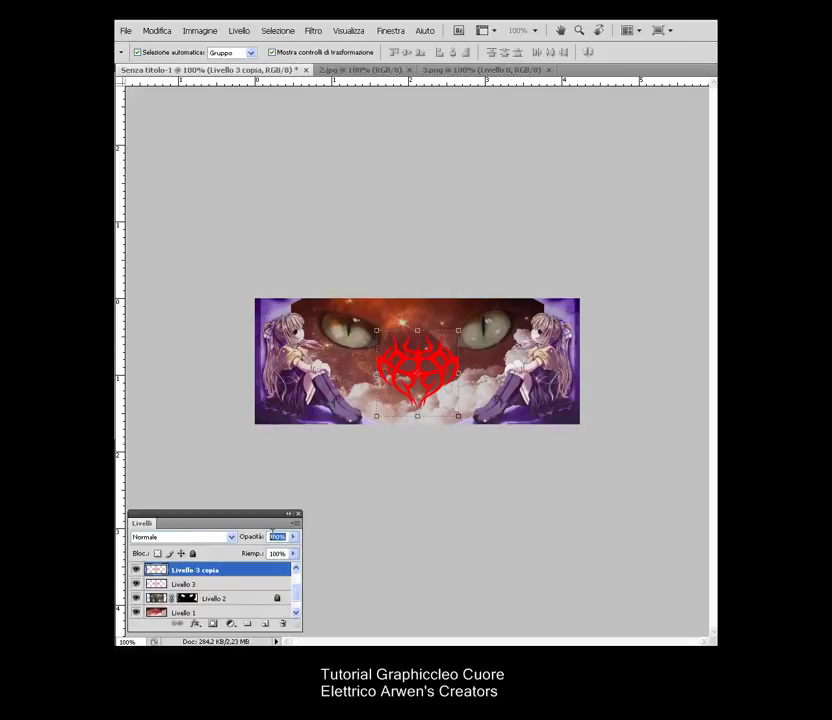
type("0")
key("Return")
left_click(270, 586)
key("ctrl+j")
key("ctrl+bracketright")
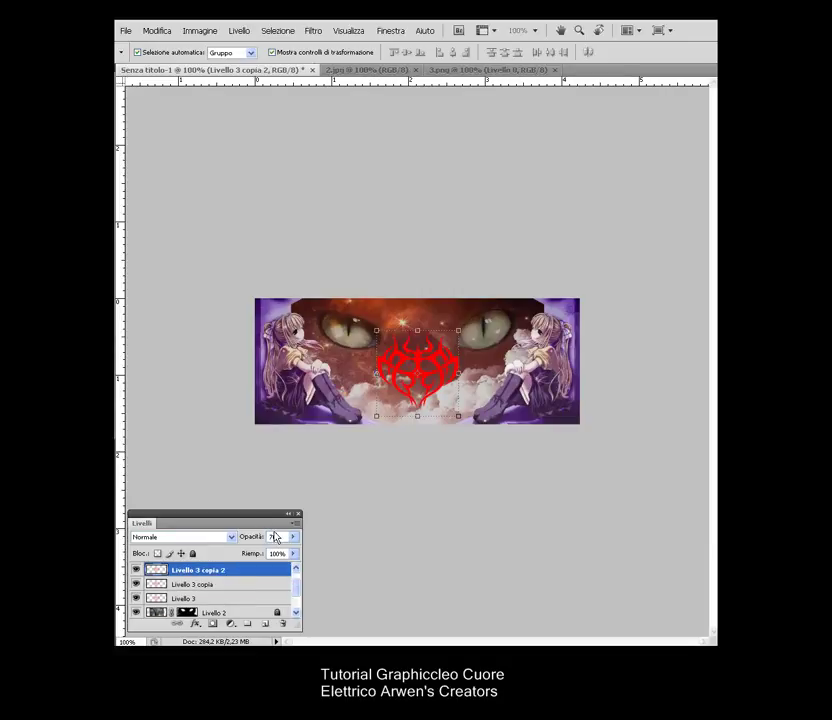
left_click(185, 598)
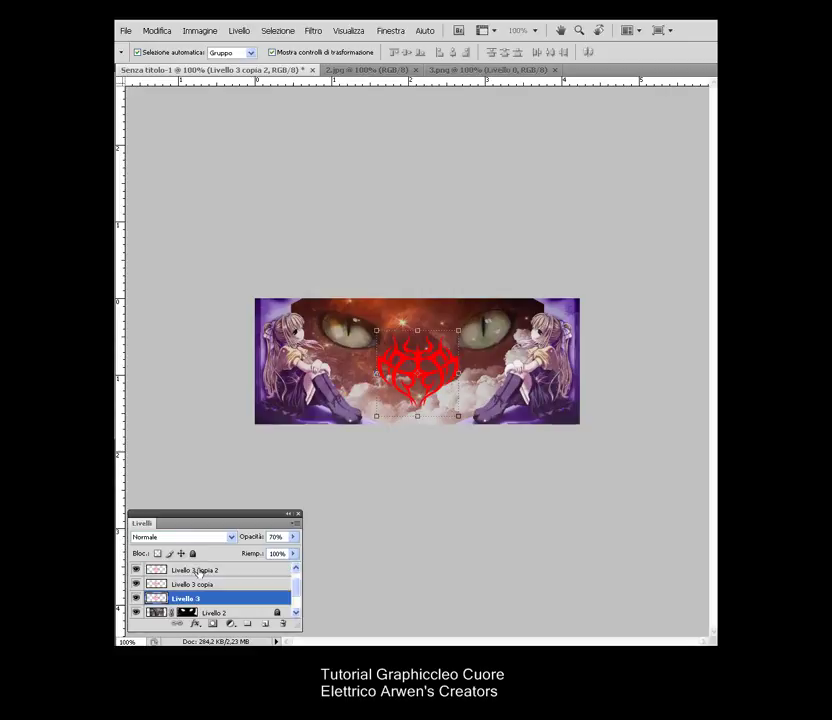
left_click(312, 30)
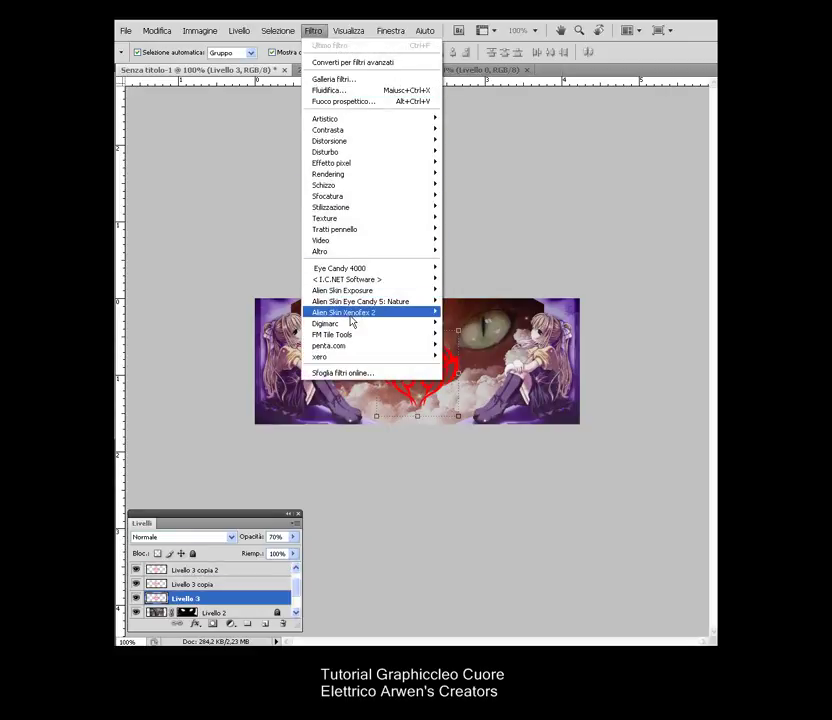
Step: Apply Xenofex 2 Electrify to Livello 3: arc spacing 0.28, length 2.18, thickness 21, spread 44
mouse_move(344, 312)
left_click(504, 372)
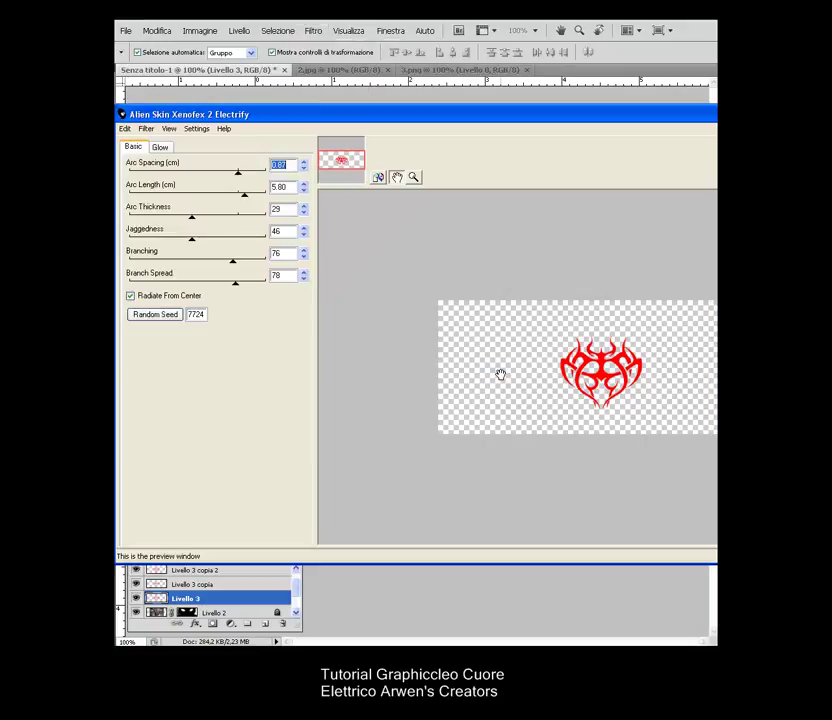
left_click(176, 172)
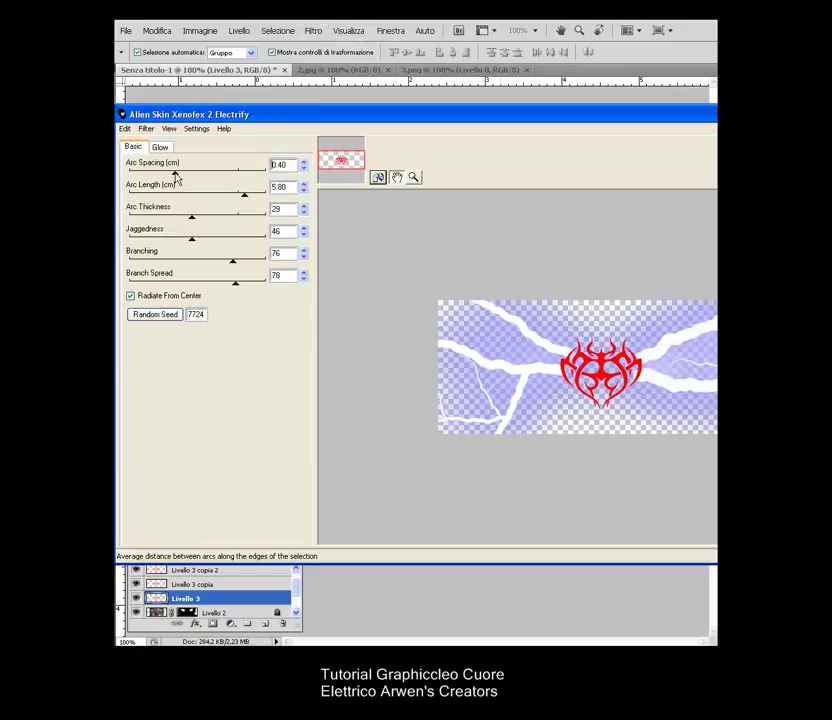
left_click_drag(176, 172, 157, 172)
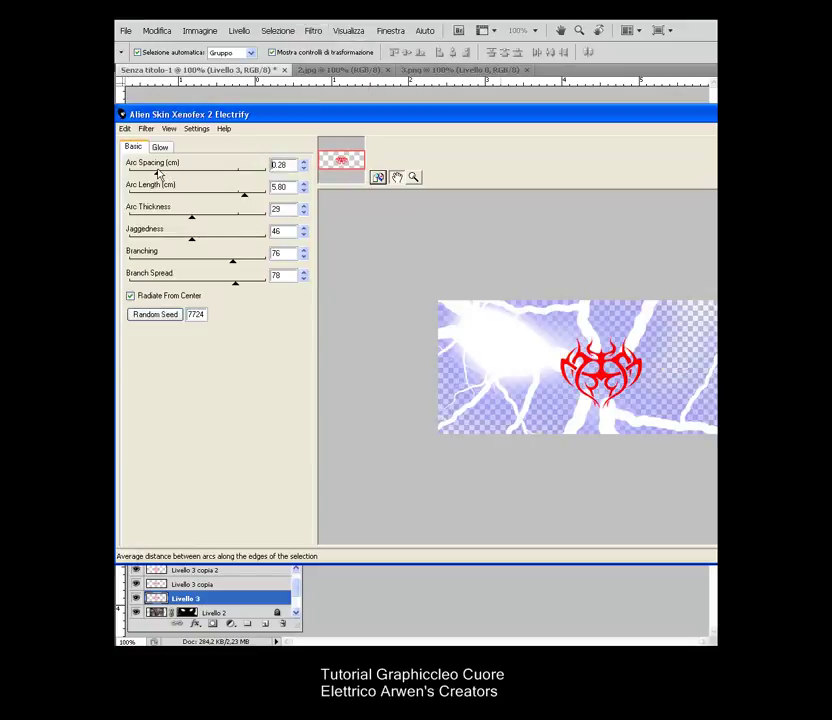
left_click_drag(188, 217, 173, 217)
left_click_drag(241, 190, 224, 202)
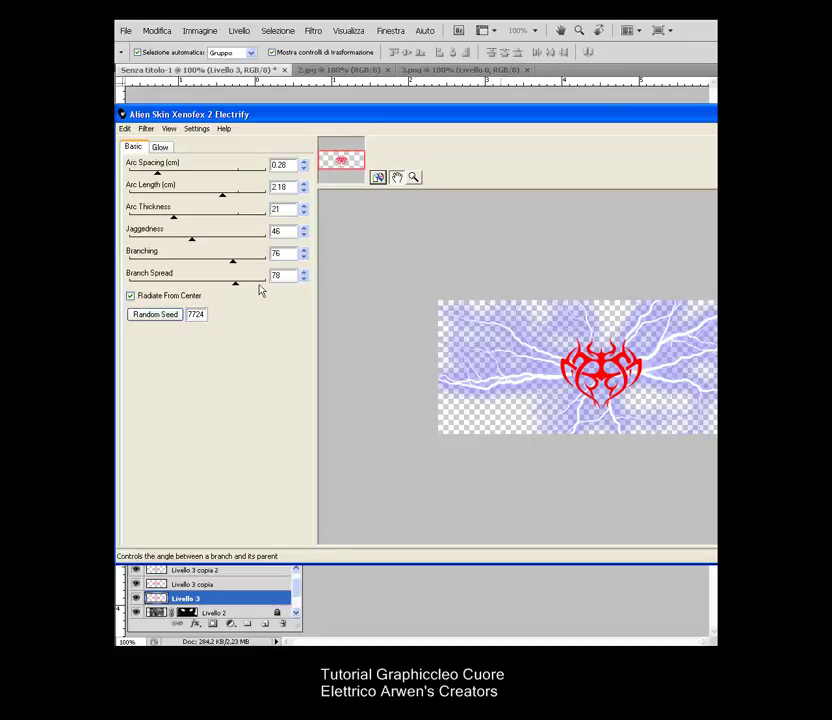
left_click_drag(213, 287, 188, 285)
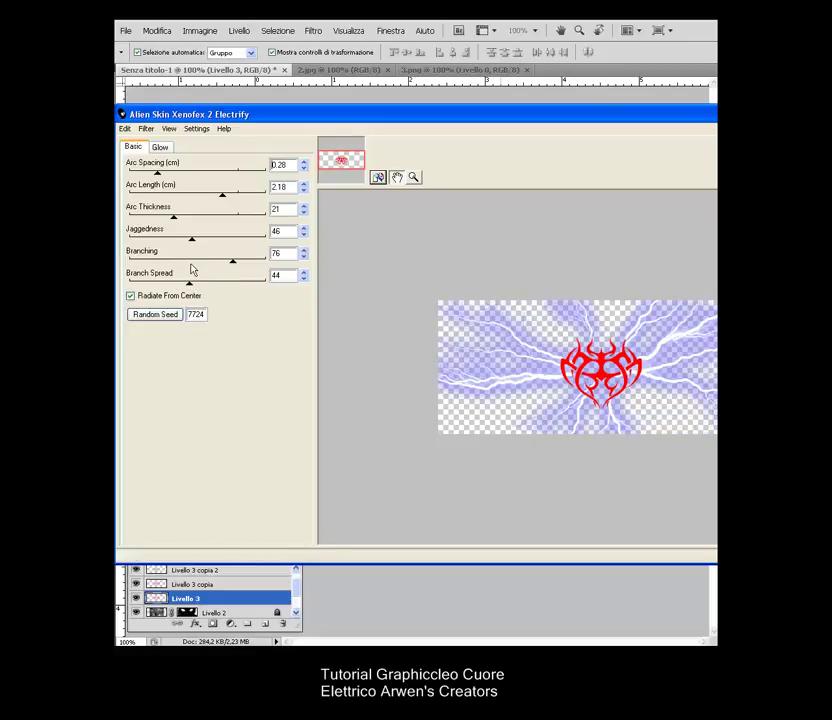
left_click_drag(231, 262, 196, 263)
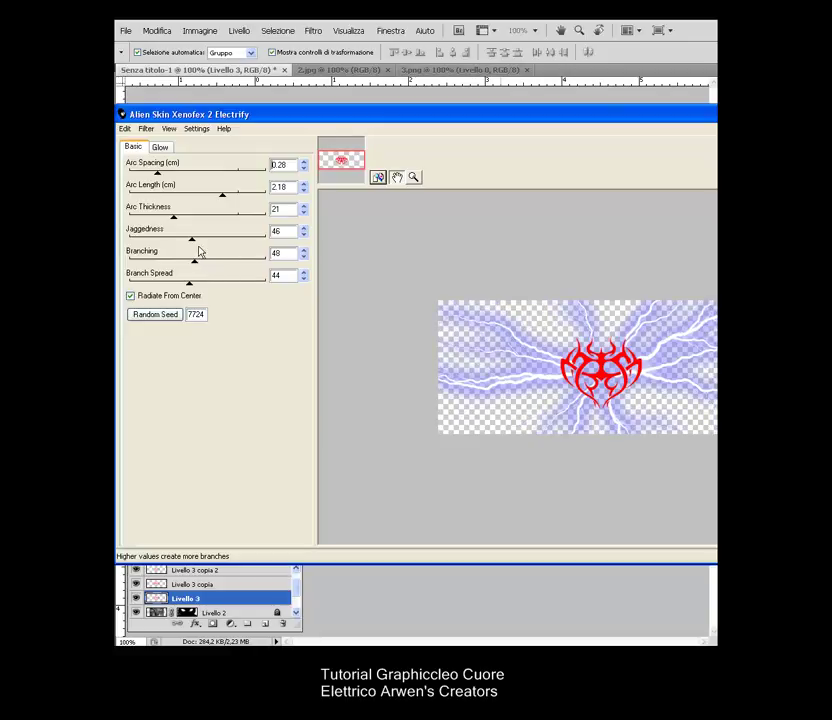
left_click(714, 145)
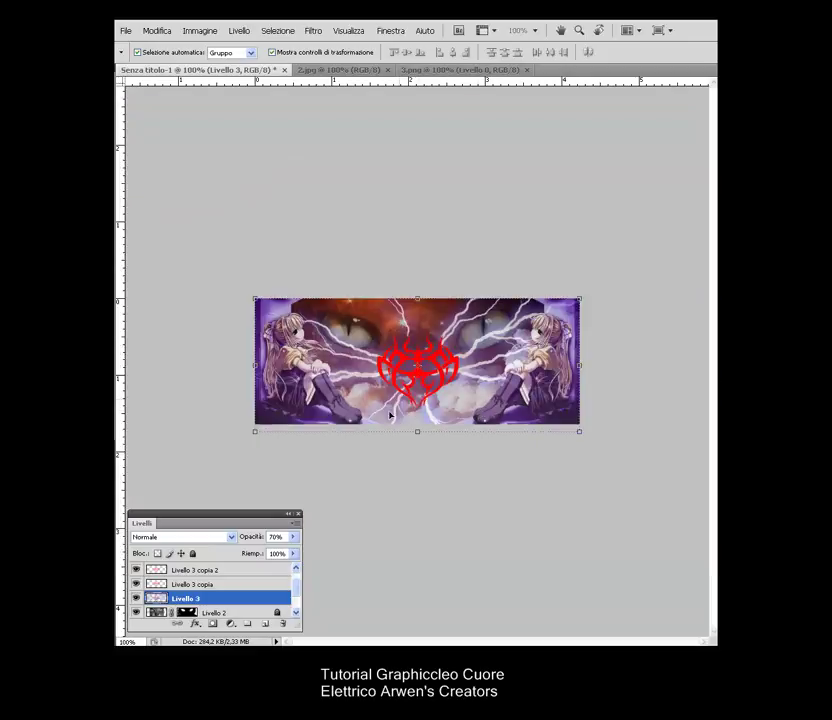
Step: On Livello 3 copia, open Electrify and slightly shorten the lightning arcs
left_click(190, 584)
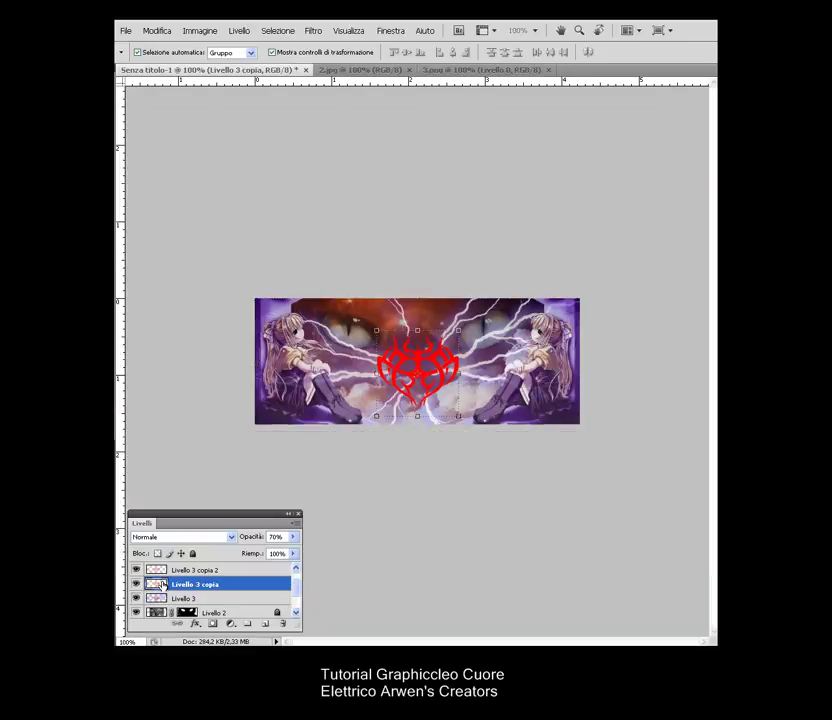
left_click(238, 31)
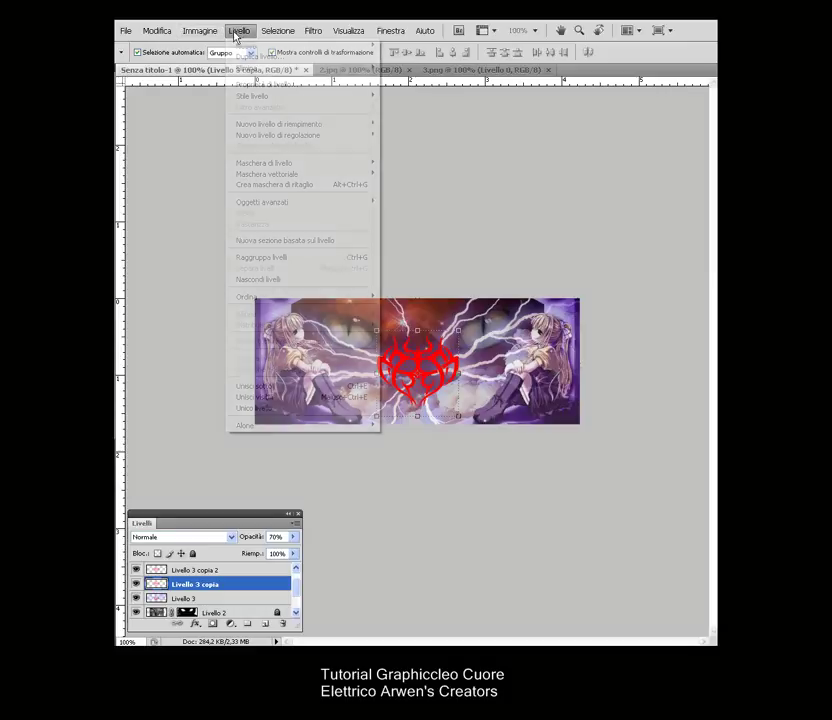
mouse_move(313, 30)
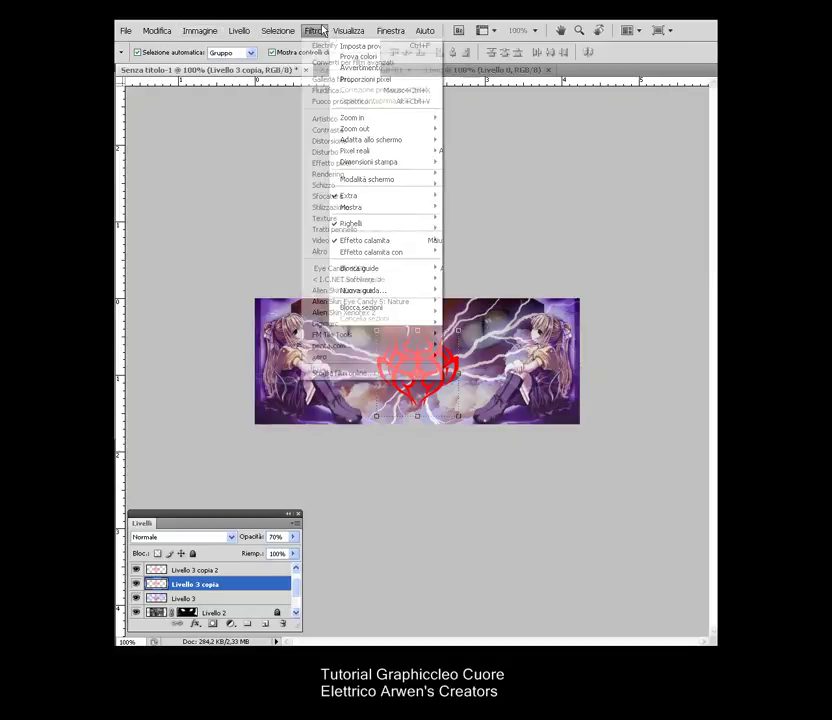
left_click(323, 46)
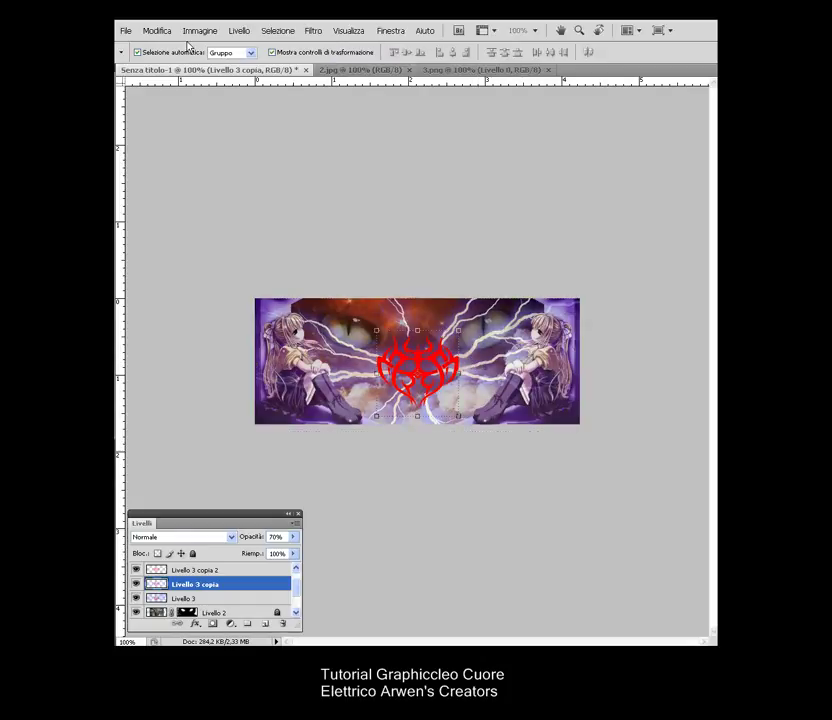
left_click(312, 31)
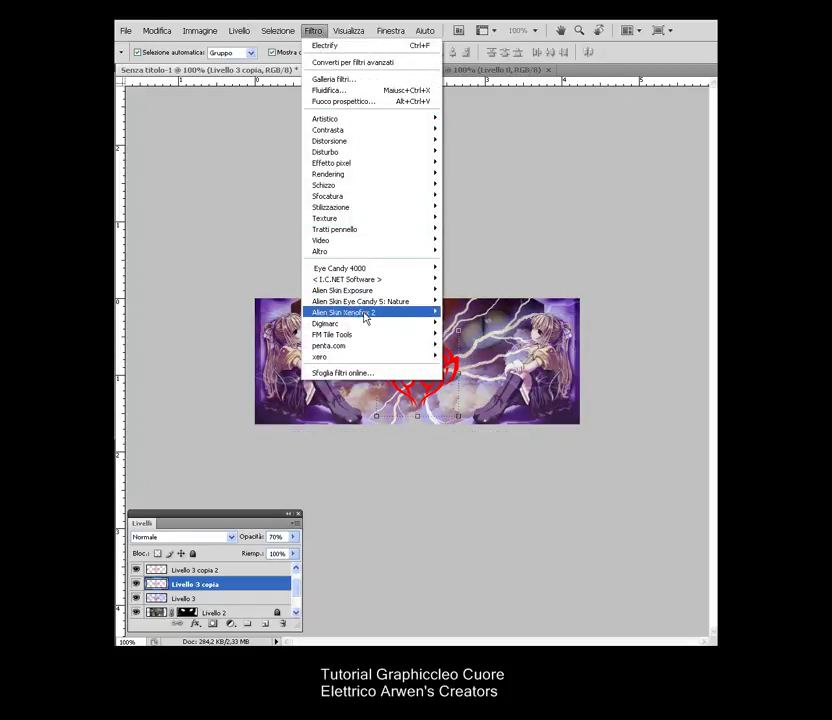
mouse_move(345, 312)
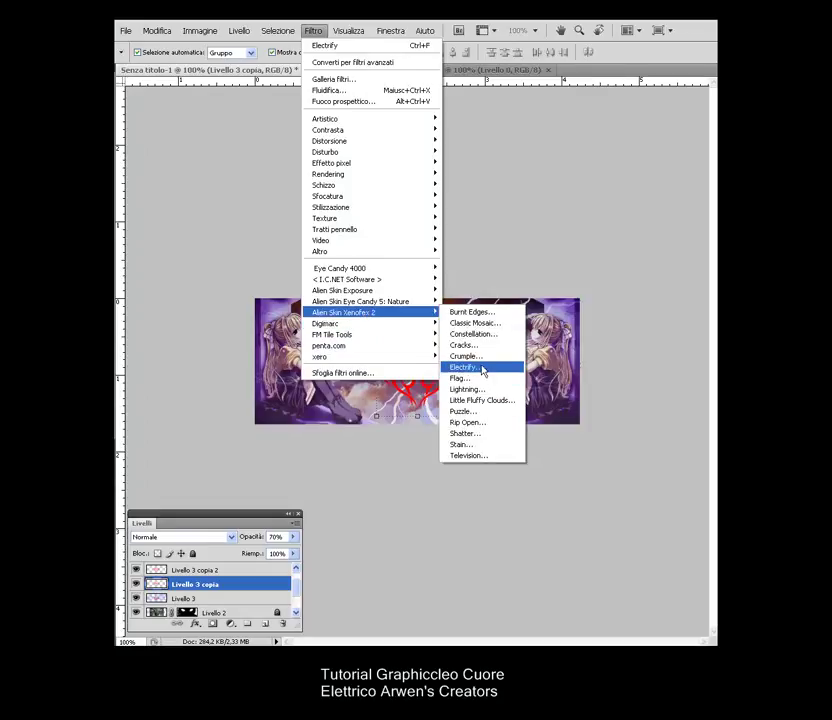
left_click(480, 367)
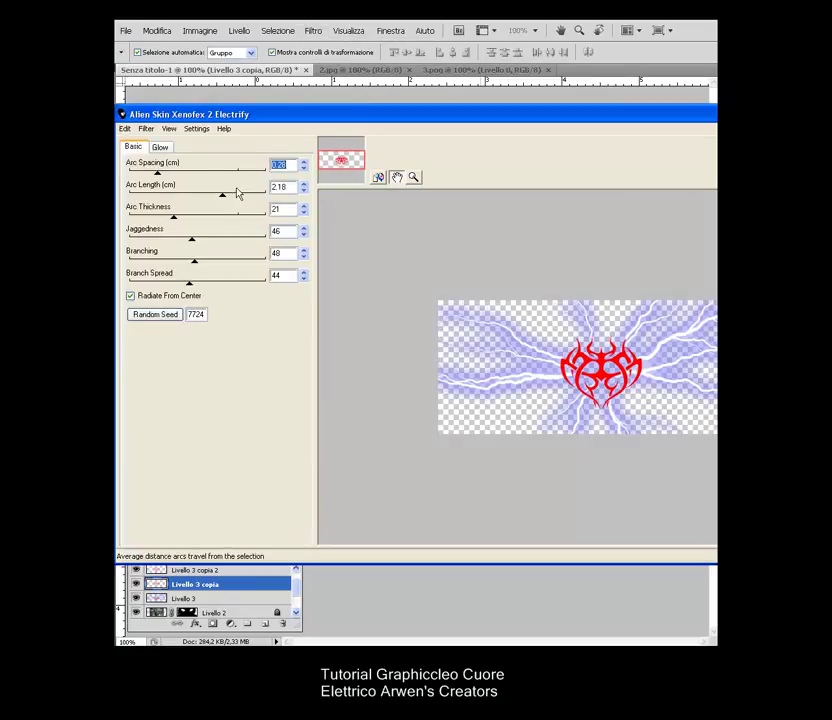
mouse_move(157, 174)
left_mouse_down()
mouse_move(169, 174)
mouse_move(147, 175)
mouse_move(156, 175)
left_mouse_up()
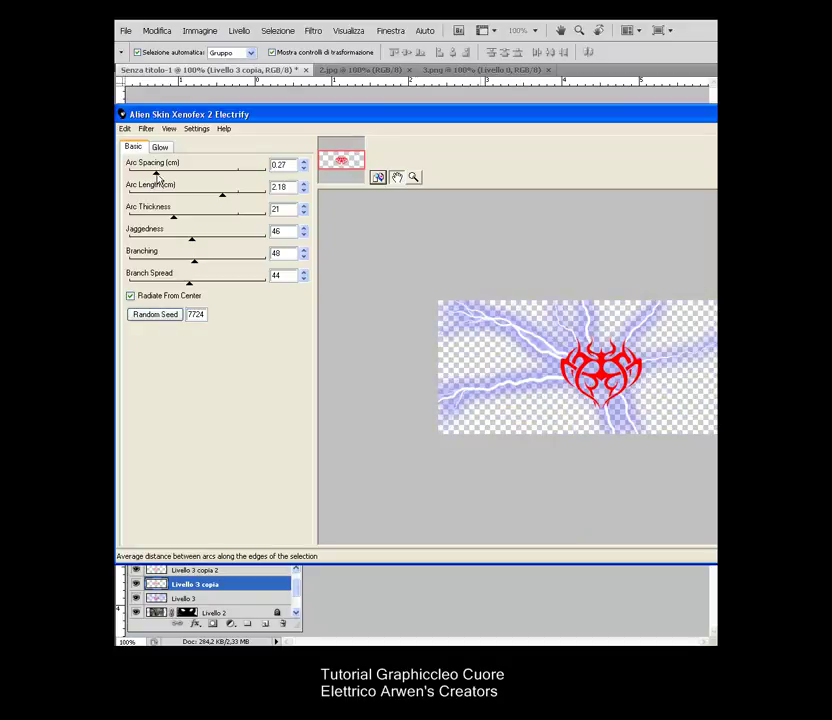
mouse_move(222, 195)
left_mouse_down()
mouse_move(206, 196)
mouse_move(214, 195)
left_mouse_up()
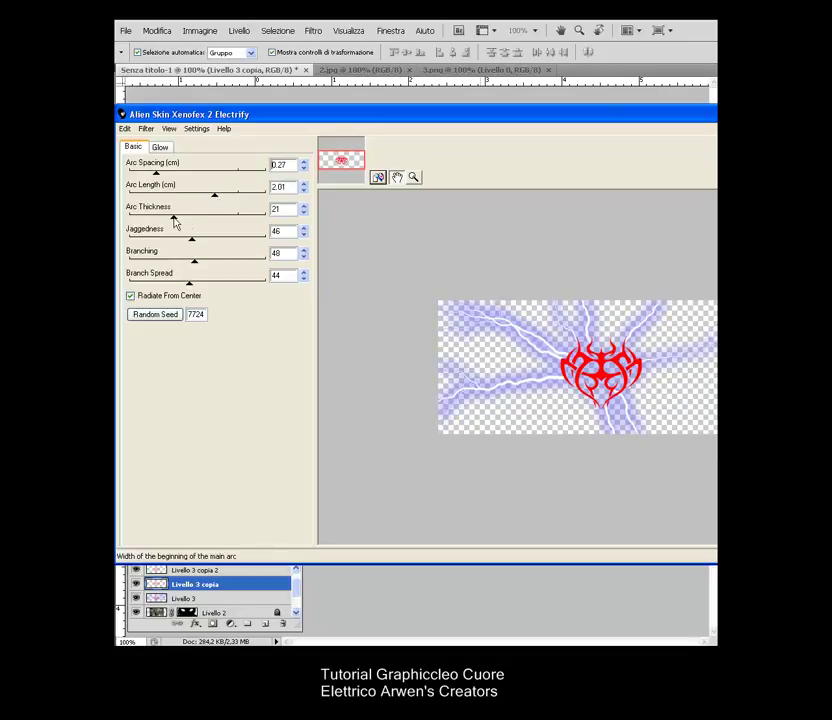
Step: Thin the arcs, widen branch spread, set branching 65 and arc spacing 0.20, then apply
mouse_move(174, 222)
left_mouse_down()
mouse_move(167, 219)
mouse_move(195, 244)
mouse_move(170, 241)
mouse_move(231, 245)
left_mouse_up()
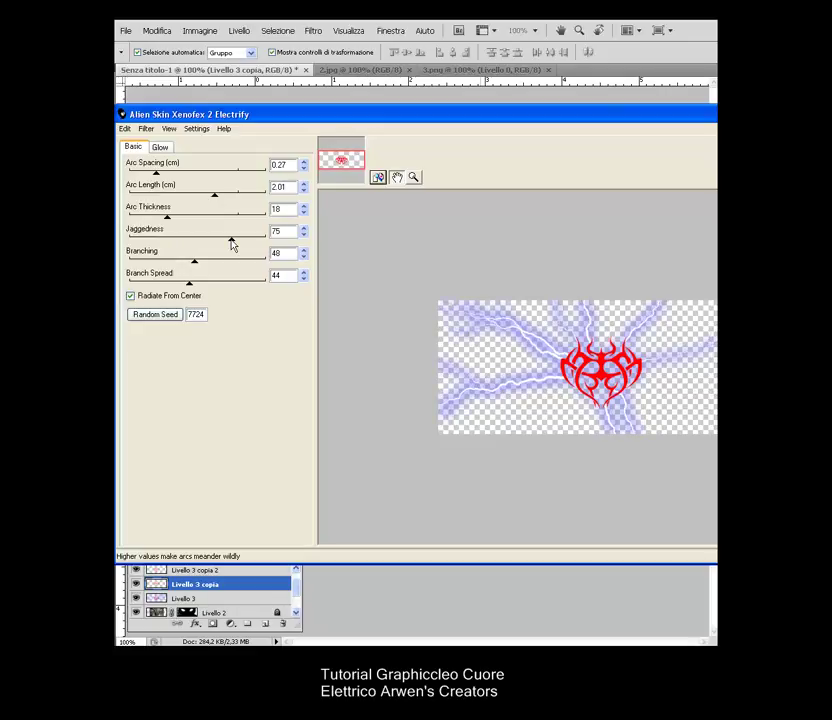
mouse_move(194, 261)
left_mouse_down()
mouse_move(174, 262)
mouse_move(240, 265)
left_mouse_up()
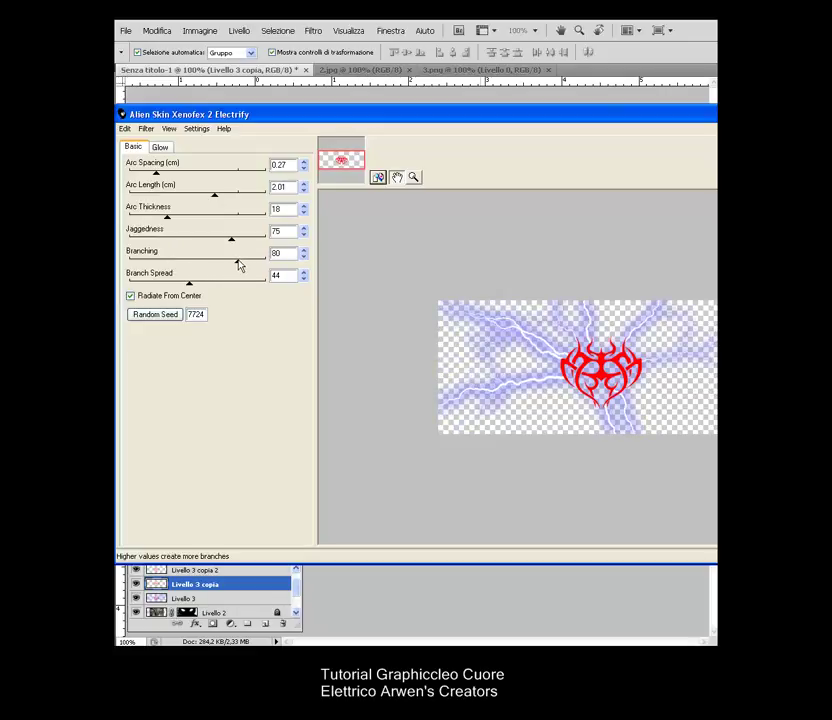
mouse_move(189, 283)
left_mouse_down()
mouse_move(172, 286)
mouse_move(231, 288)
left_mouse_up()
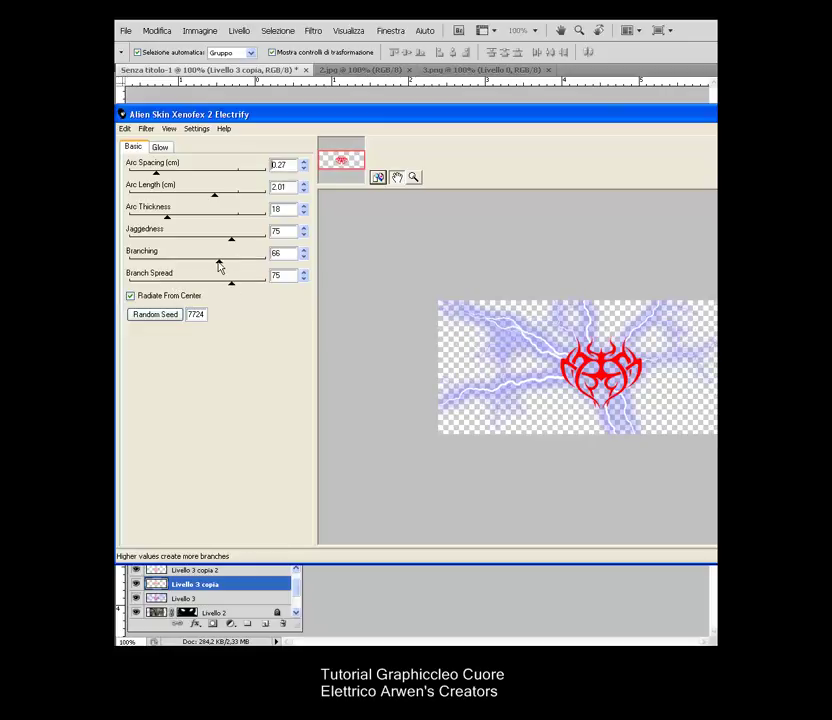
left_click_drag(238, 265, 220, 267)
mouse_move(156, 174)
left_mouse_down()
mouse_move(167, 176)
mouse_move(147, 176)
left_mouse_up()
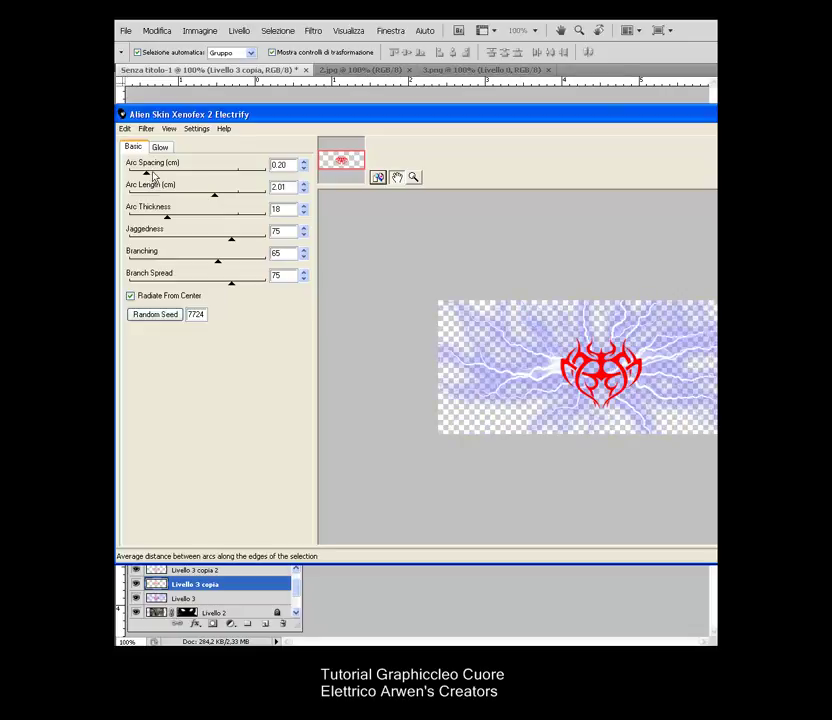
left_click(700, 150)
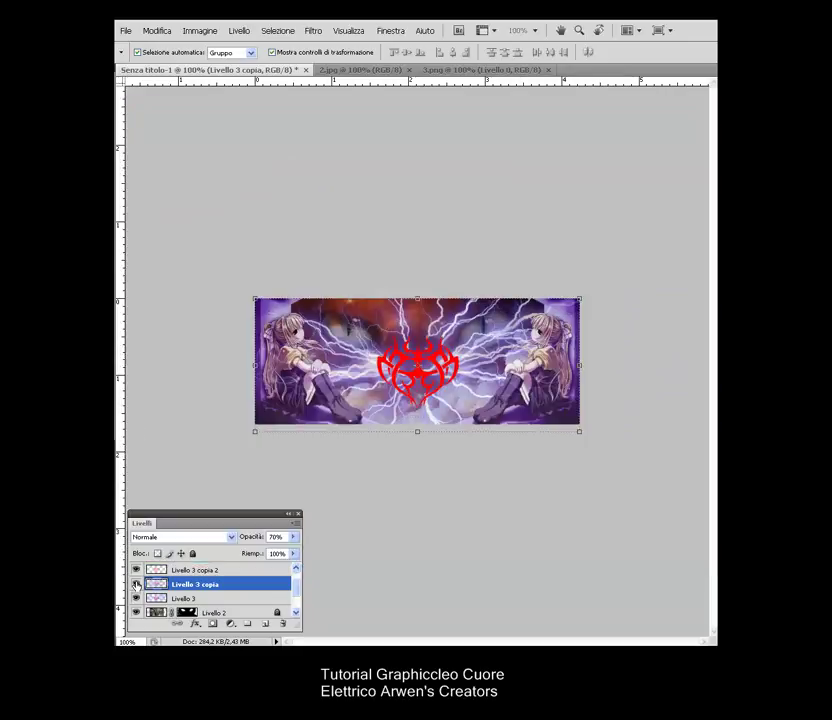
Step: Hide the Livello 3 copia lightning and select Livello 3 copia 2
left_click(136, 598)
left_click(136, 585)
left_click(136, 584)
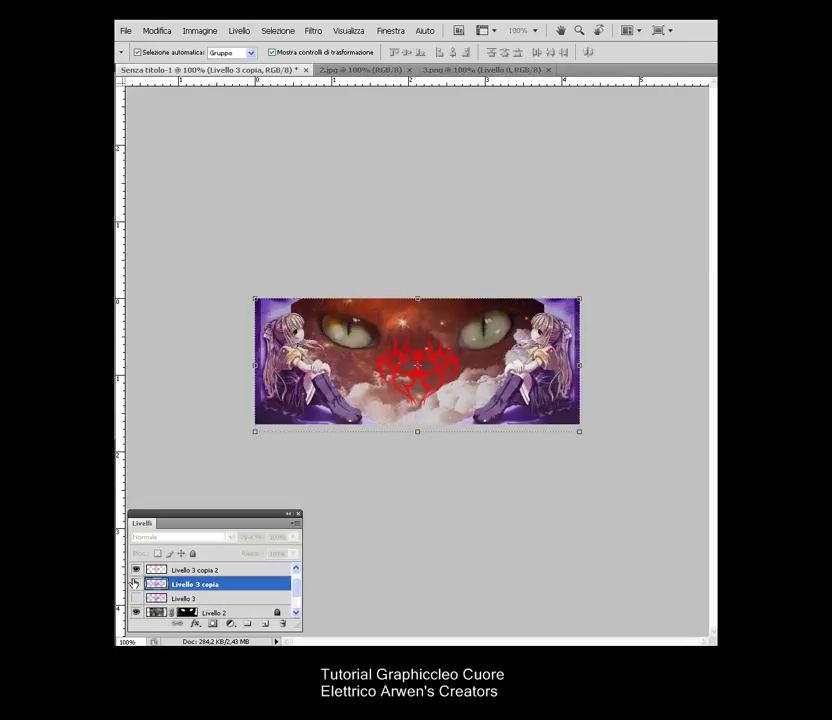
left_click(160, 571)
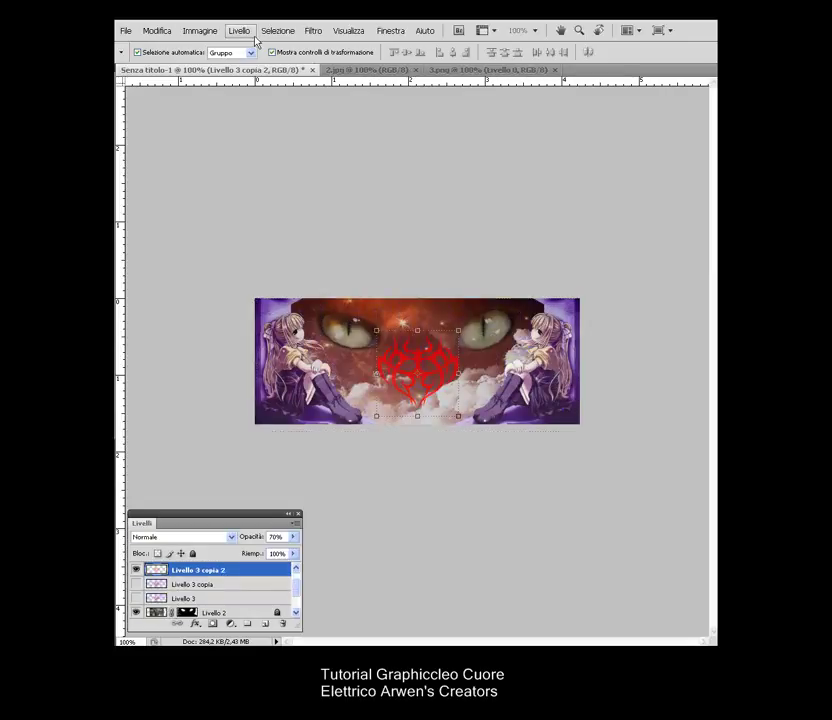
Step: Apply Electrify with 0.23 arc spacing, jaggedness 53, branching 54, branch spread 79
left_click(312, 31)
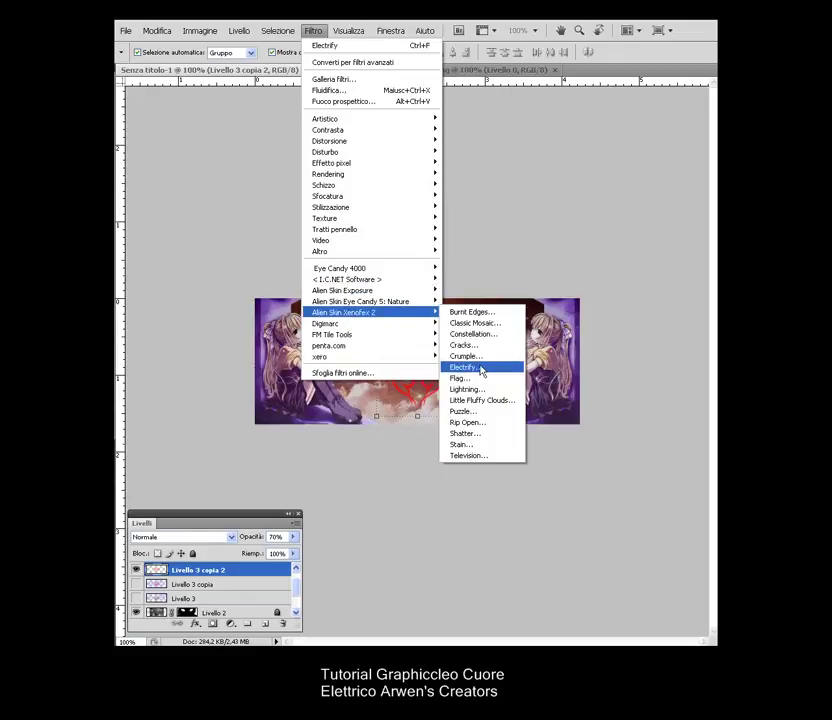
mouse_move(343, 312)
left_click(478, 368)
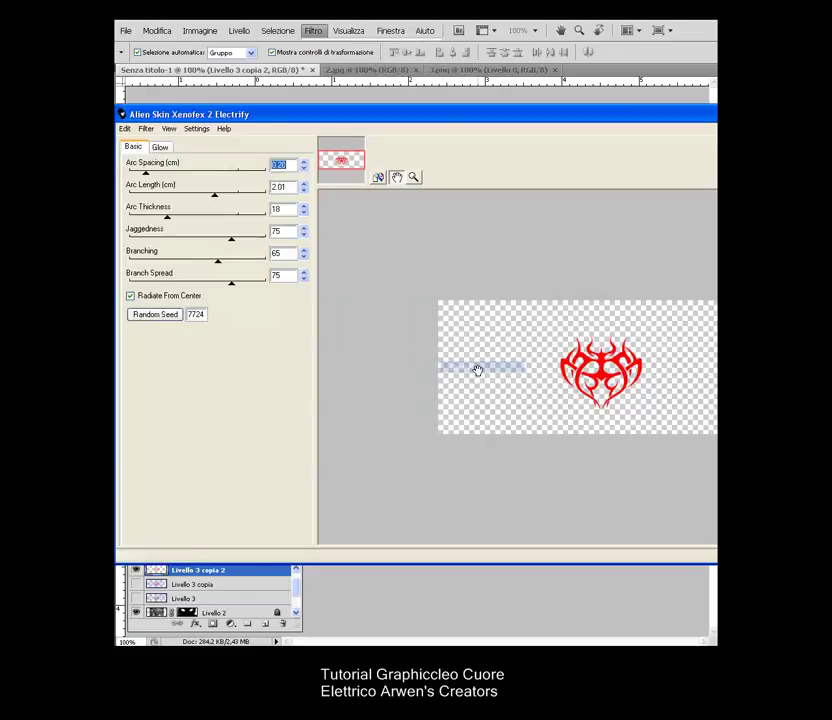
left_click(172, 174)
left_click_drag(161, 176, 152, 177)
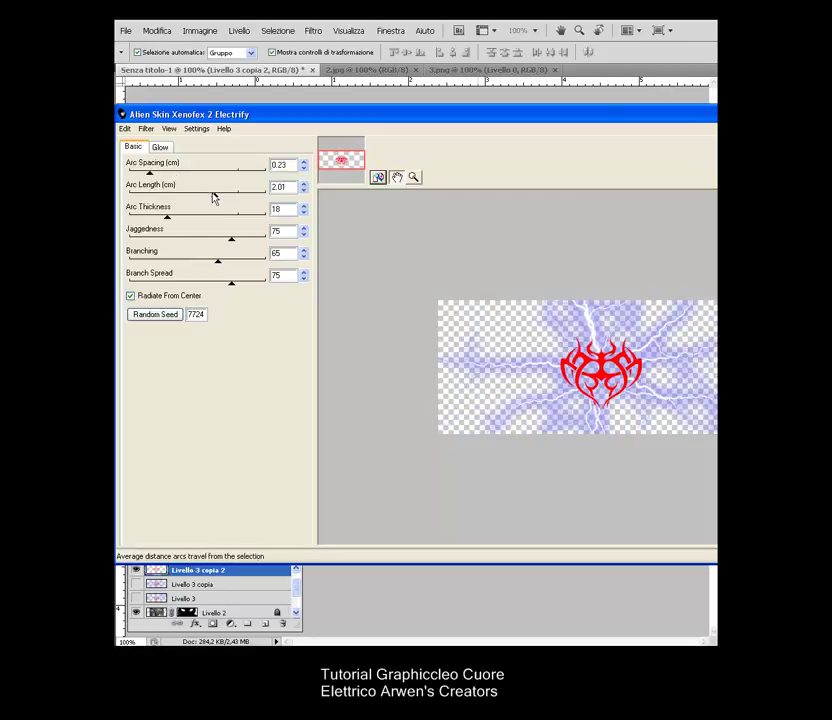
mouse_move(169, 218)
left_mouse_down()
mouse_move(191, 219)
mouse_move(163, 219)
left_mouse_up()
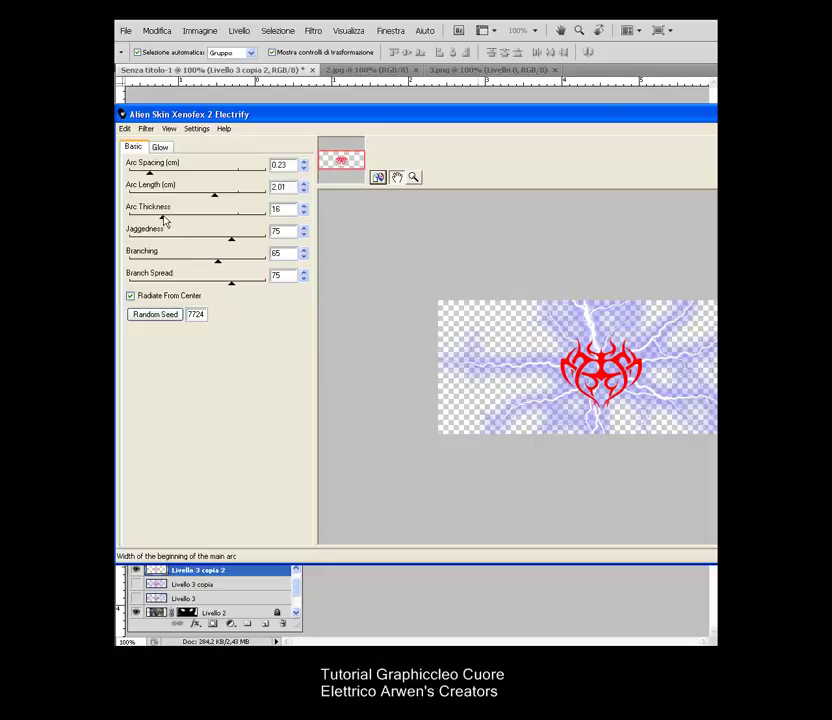
mouse_move(221, 241)
left_mouse_down()
mouse_move(202, 241)
mouse_move(195, 263)
mouse_move(185, 264)
mouse_move(203, 264)
mouse_move(214, 286)
mouse_move(237, 287)
left_mouse_up()
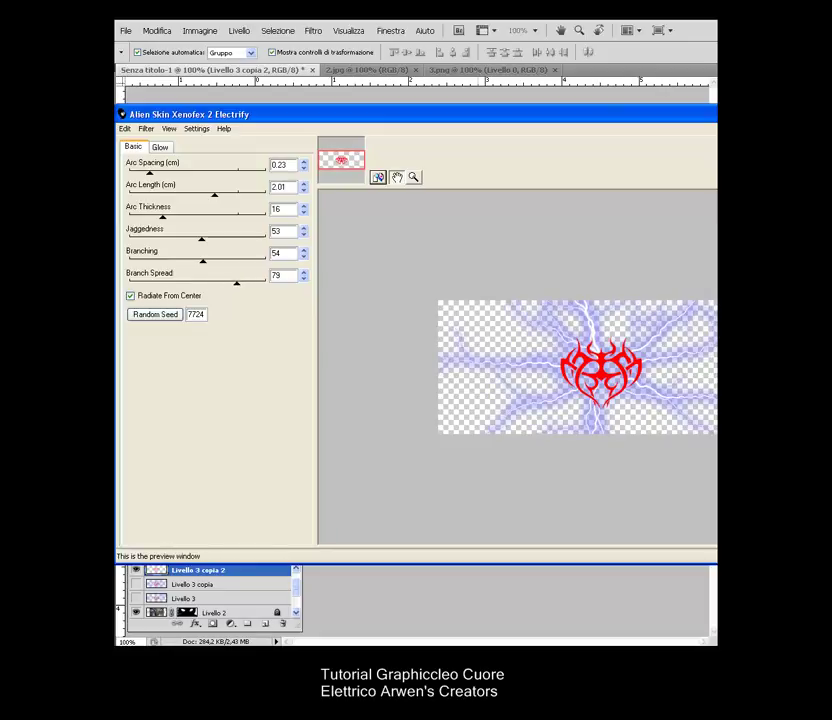
key("Return")
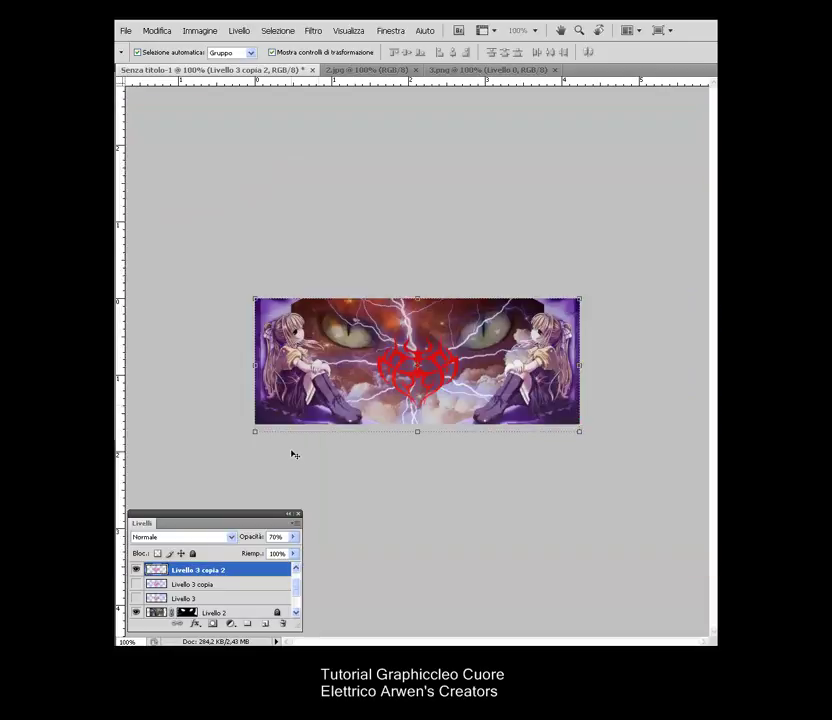
Step: Show the Animation panel and make frame one display only the Livello 3 lightning layer
left_click(135, 598)
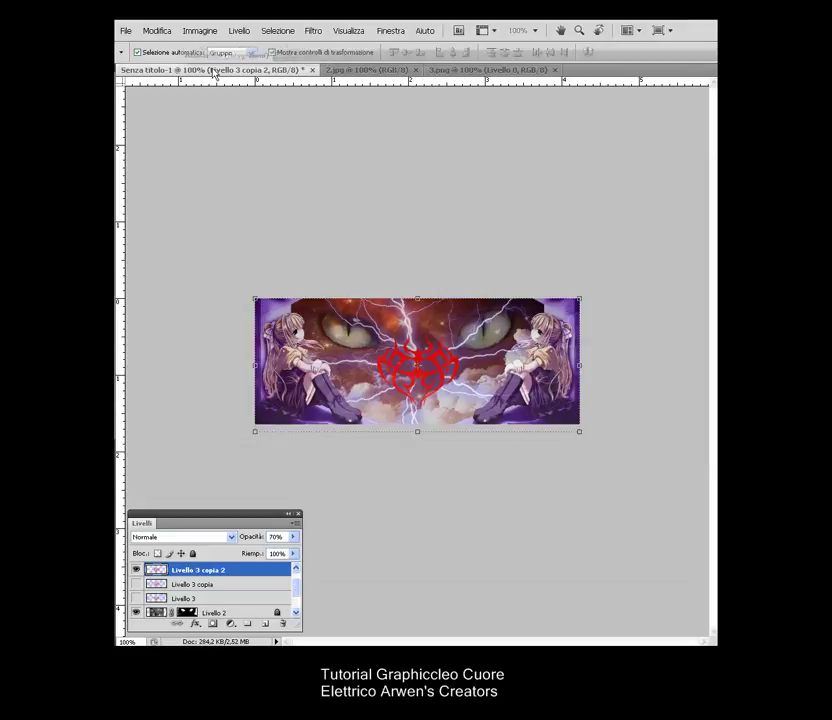
left_click_drag(264, 458, 186, 126)
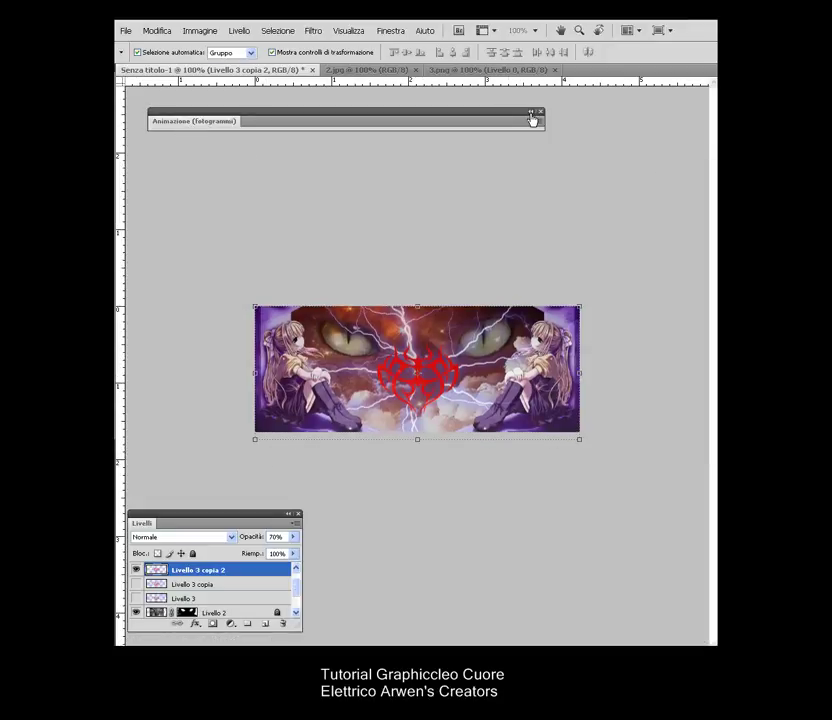
left_click_drag(538, 126, 538, 188)
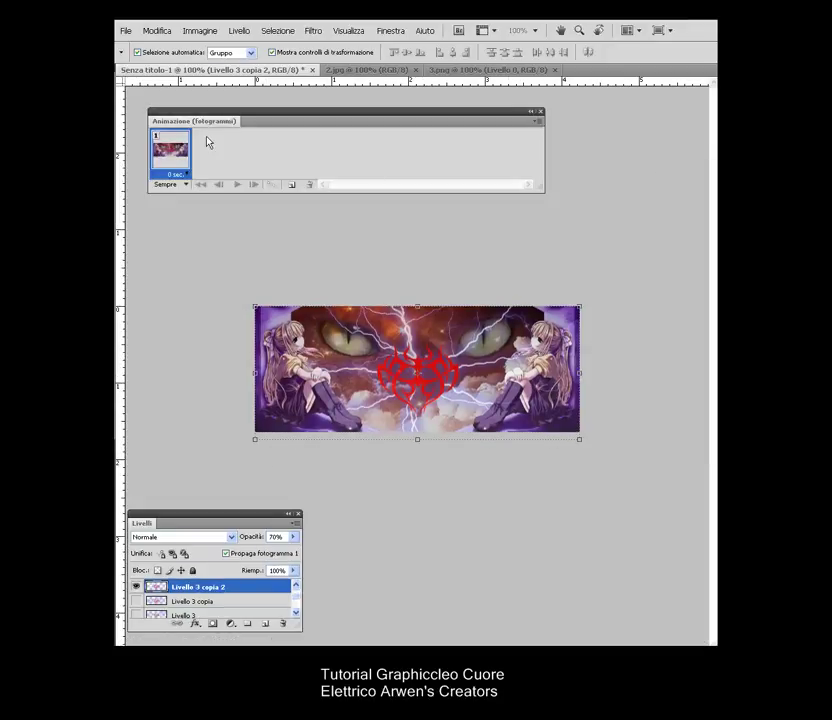
left_click(137, 587)
scroll(200, 600, "down", 1)
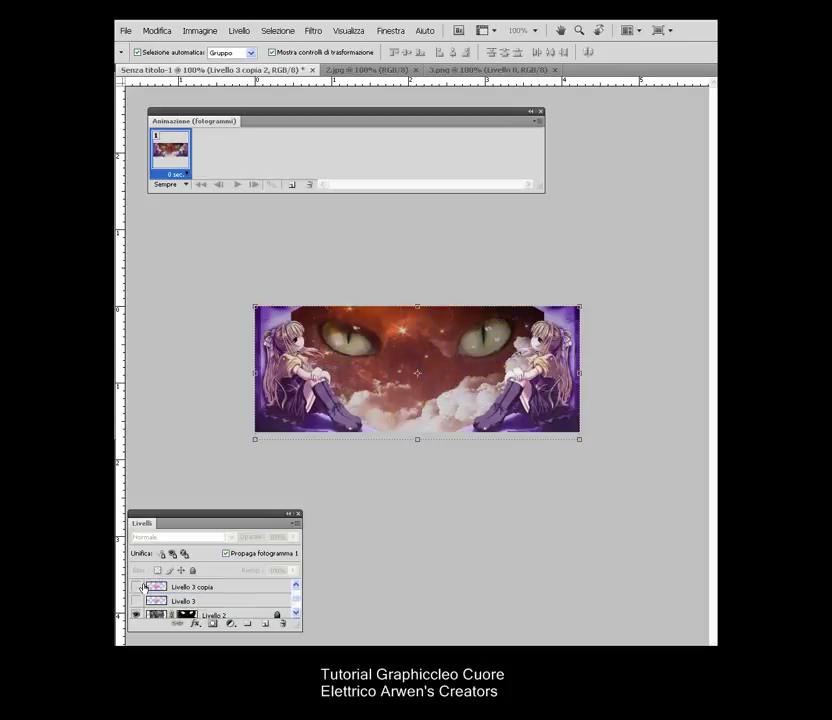
left_click(137, 601)
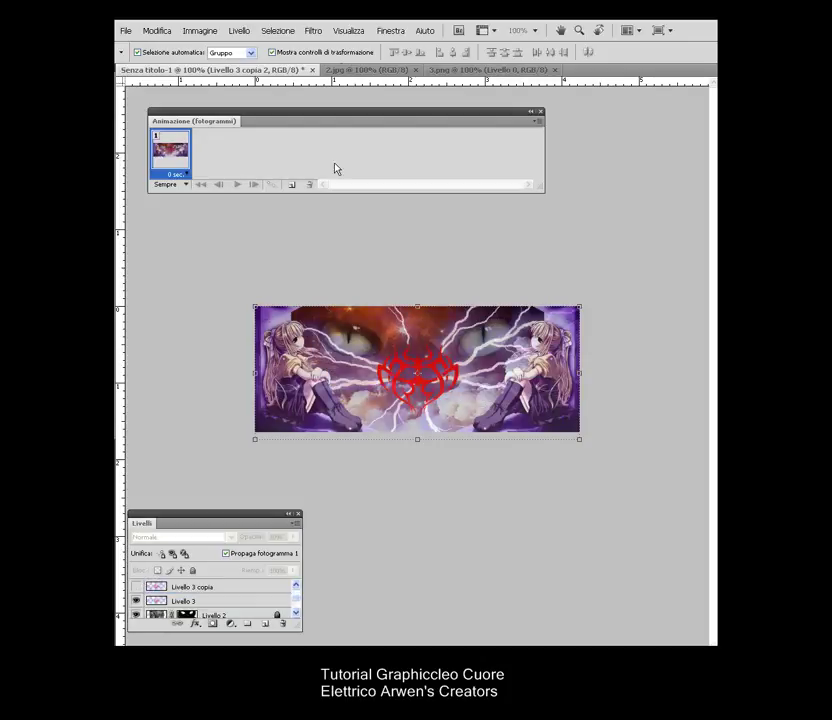
Step: Add frames 2 and 3 showing Livello 3 copia and Livello 3 copia 2, then preview playback
left_click(288, 186)
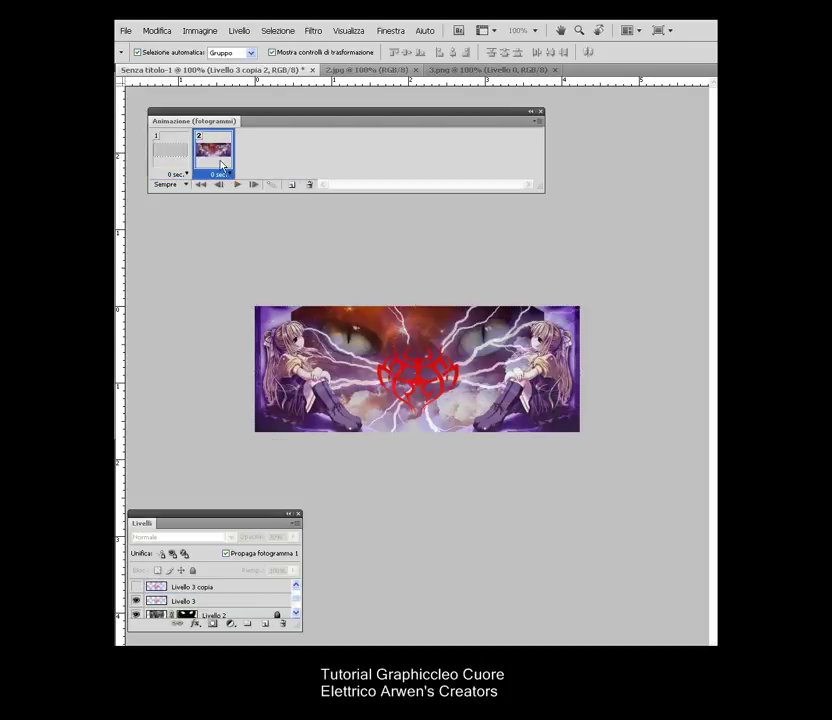
left_click(137, 601)
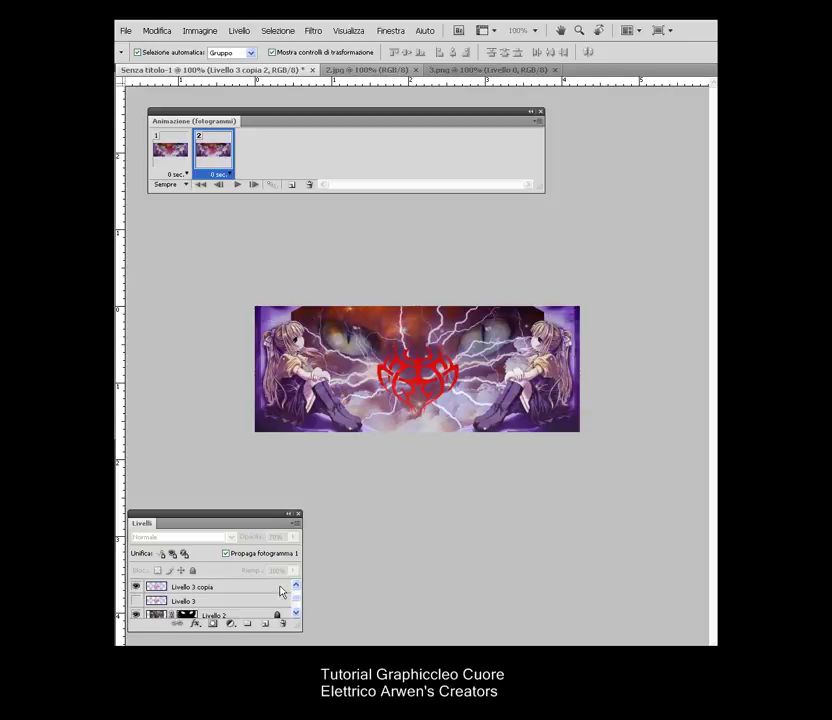
left_click(291, 186)
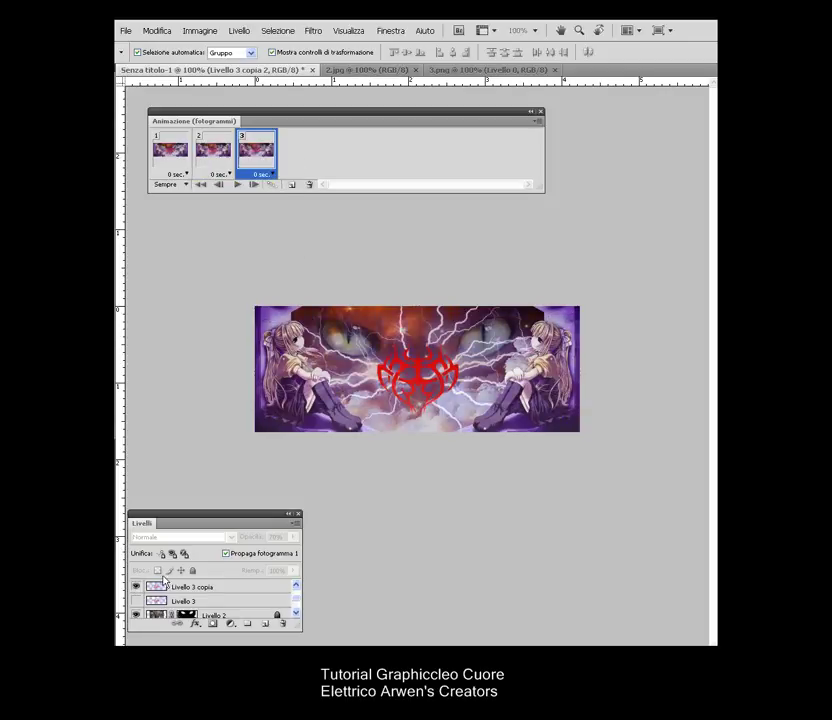
scroll(137, 589, "up", 1)
left_click(137, 601)
left_click(137, 587)
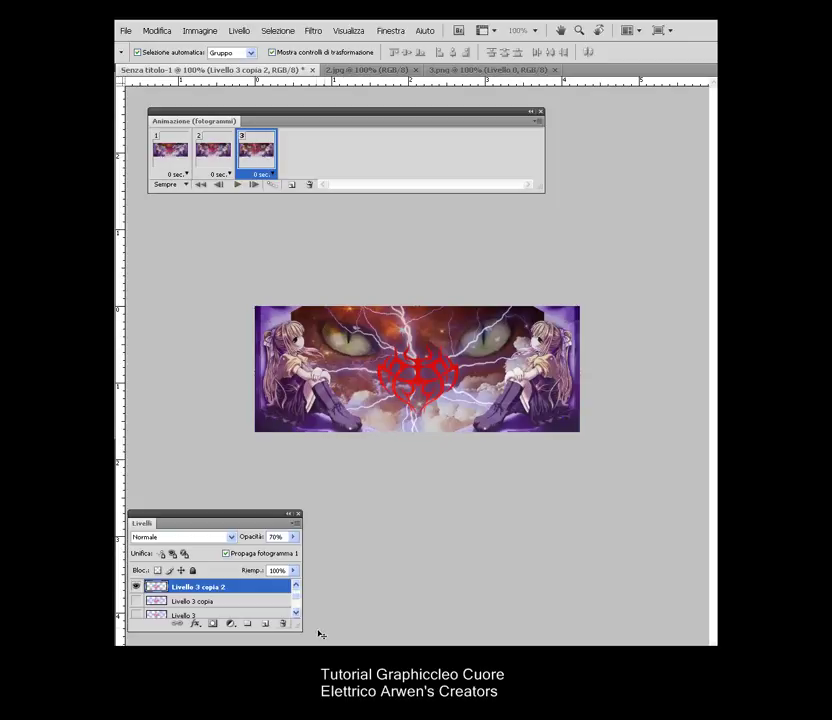
left_click(237, 185)
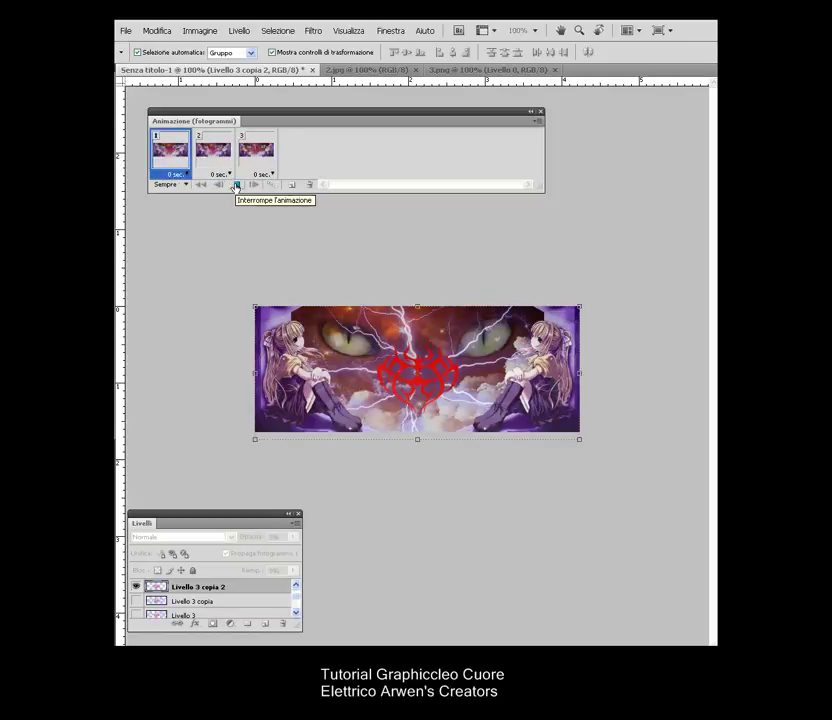
left_click(237, 185)
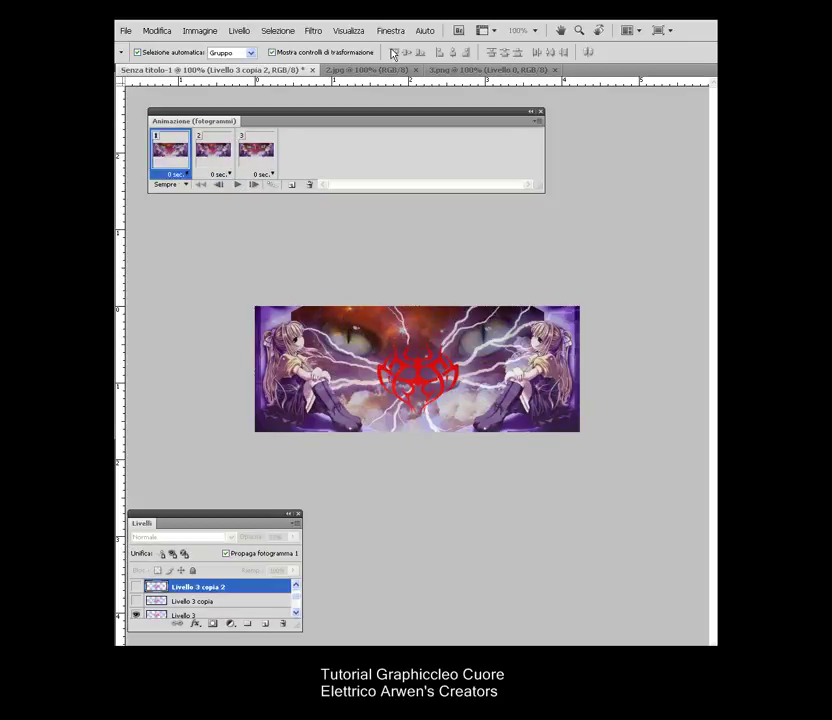
Step: Open Salva per Web e dispositivi and set the export format to GIF
left_click(126, 31)
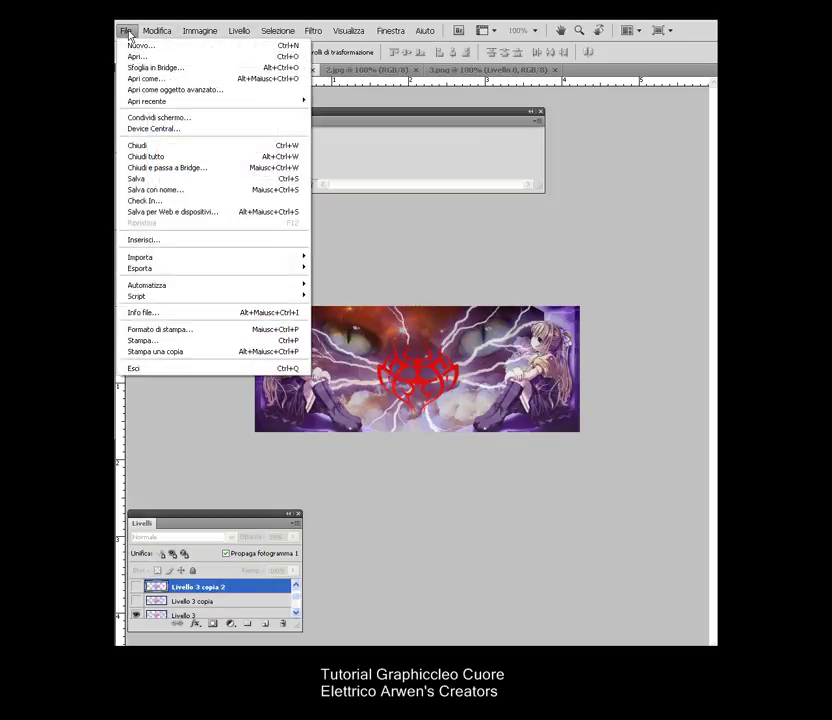
left_click(167, 212)
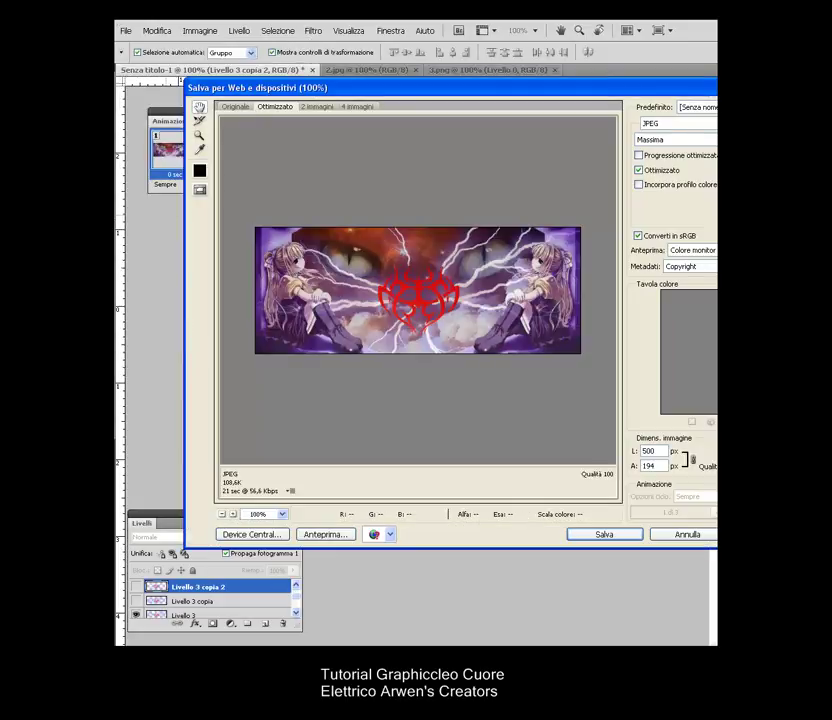
left_click(676, 123)
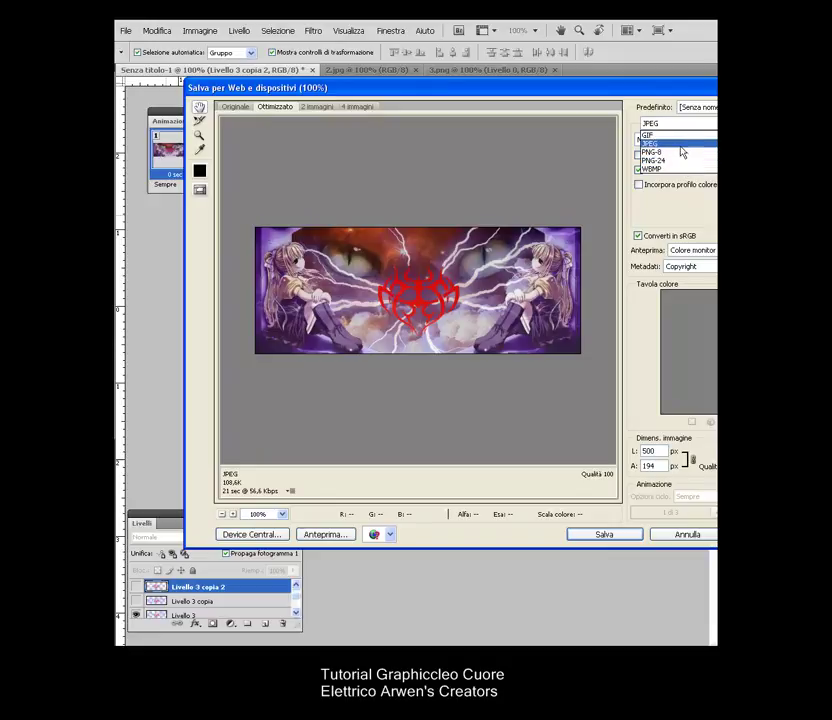
left_click(655, 135)
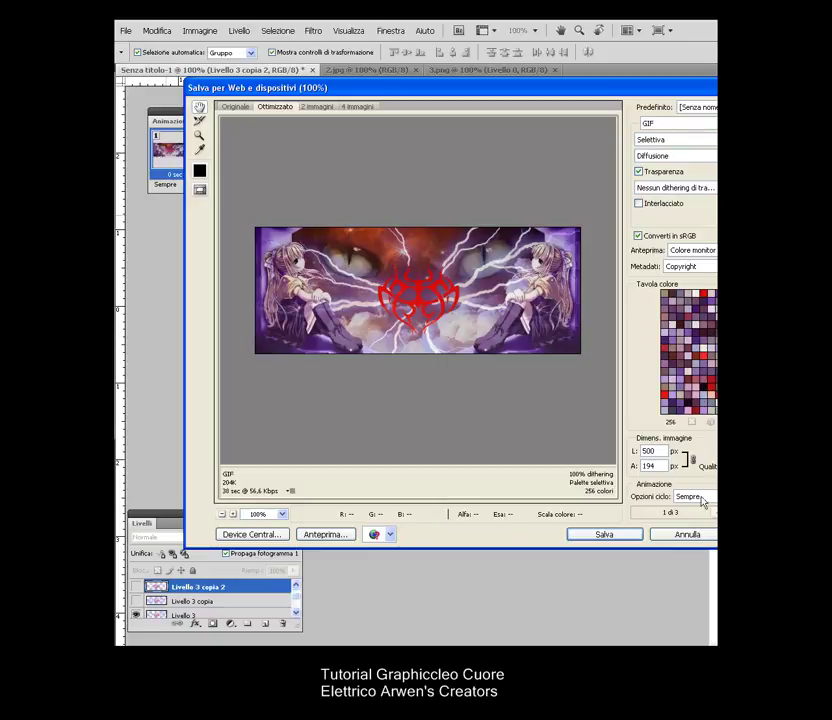
Step: Save into the desktop's cuore elettrico folder, naming the file 'cuore elet…'
left_click(626, 537)
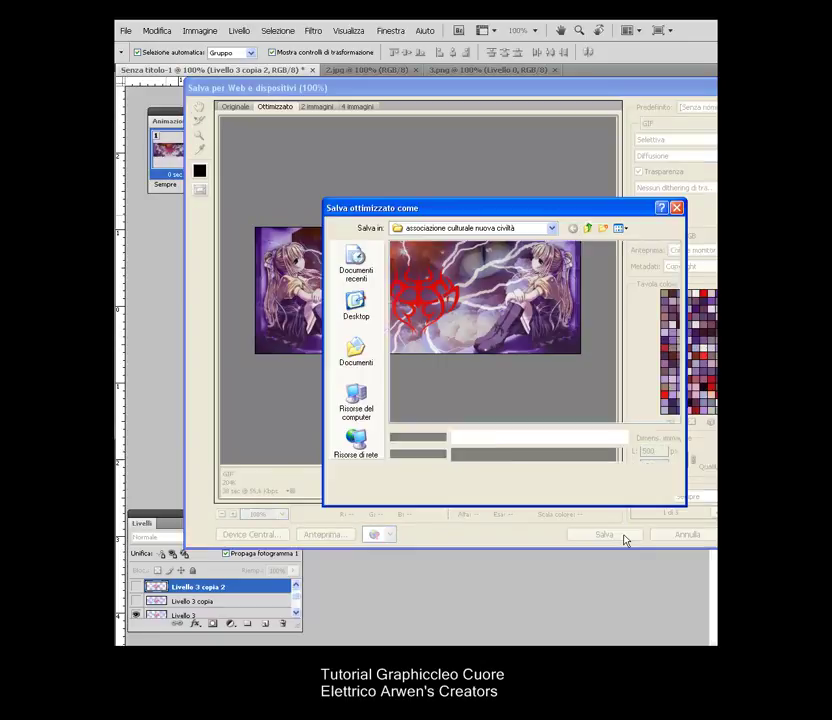
left_click(587, 230)
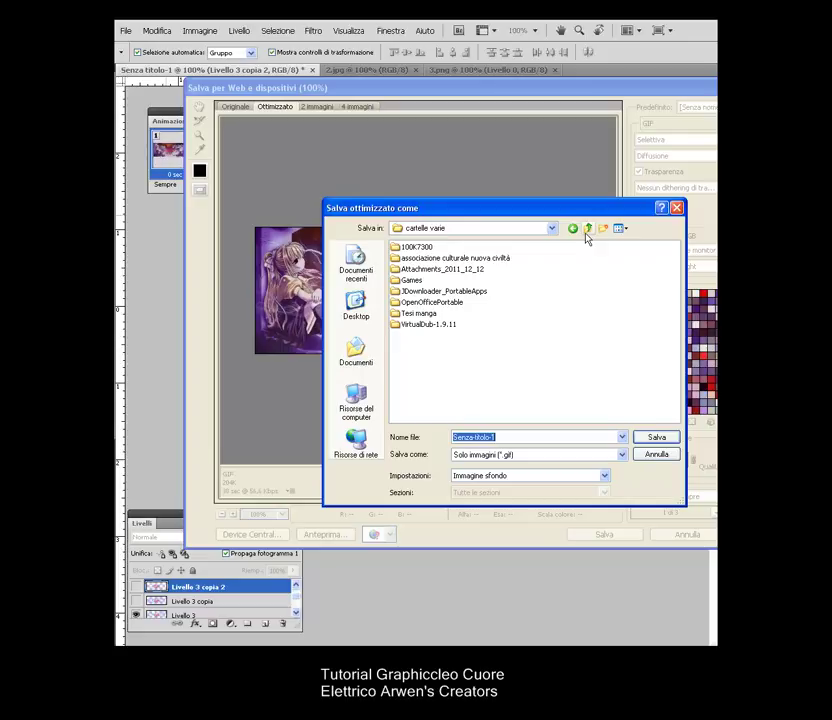
left_click(587, 233)
double_click(420, 401)
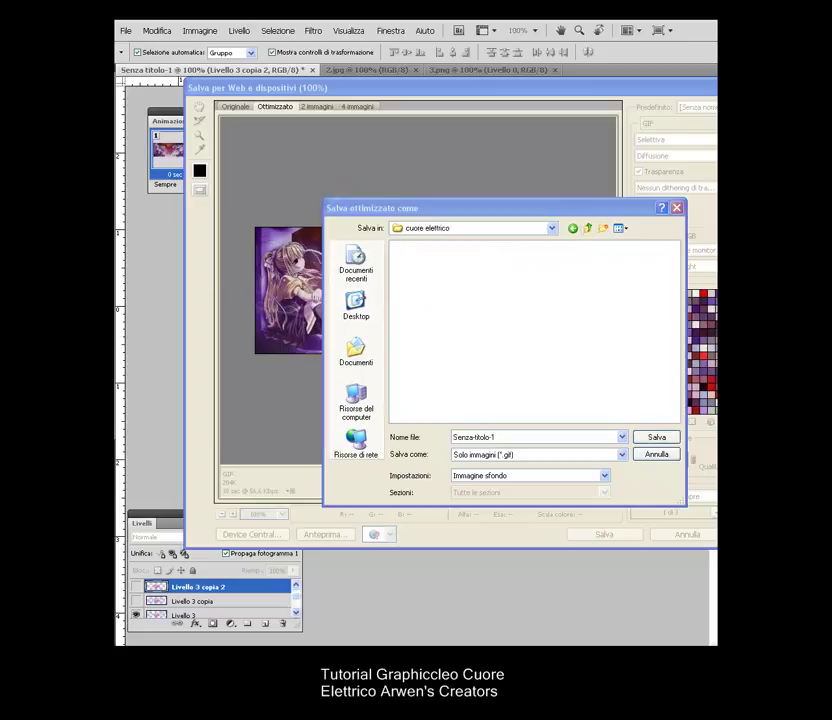
double_click(512, 437)
type("cuore el")
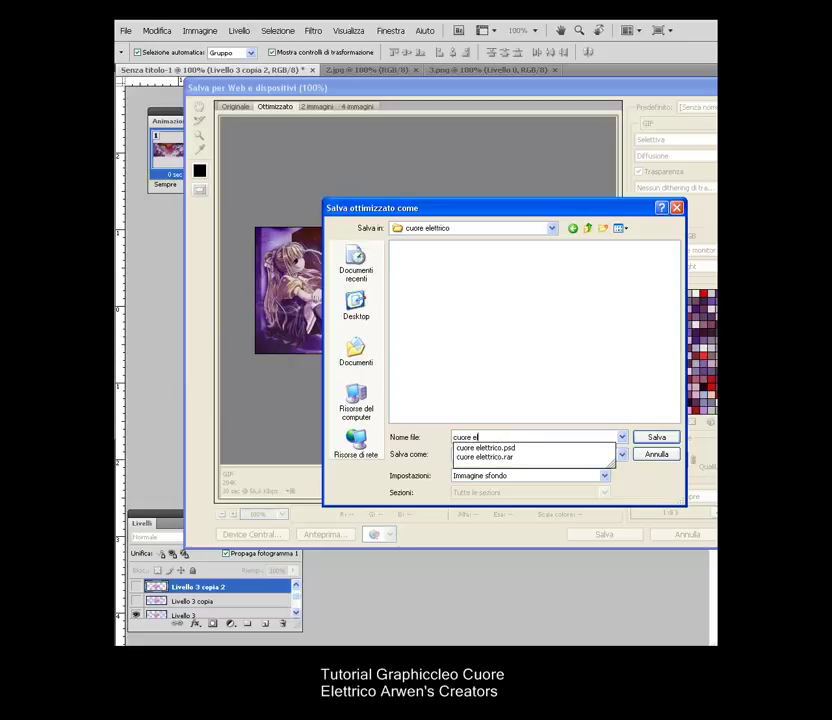
type("ettrico")
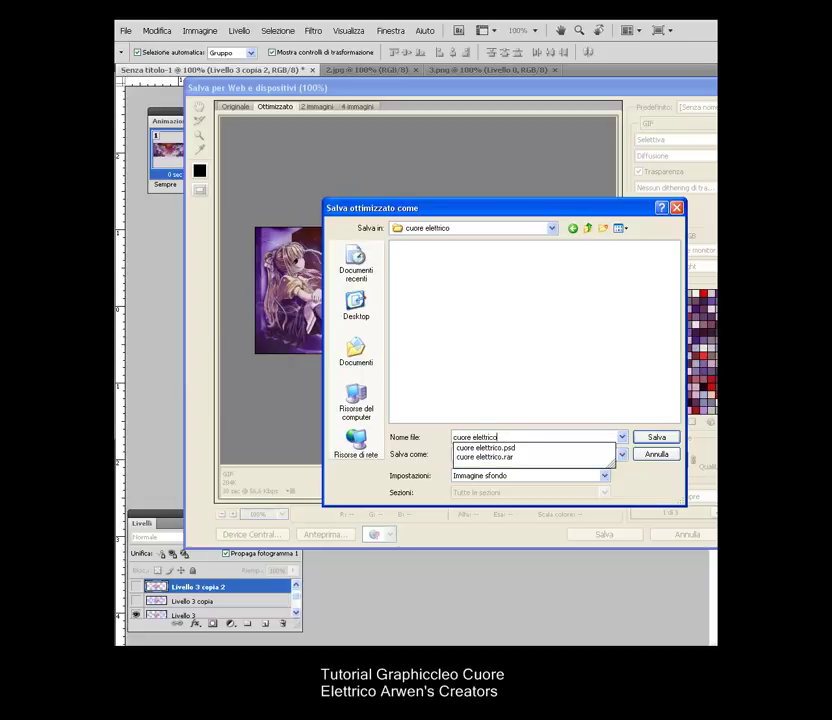